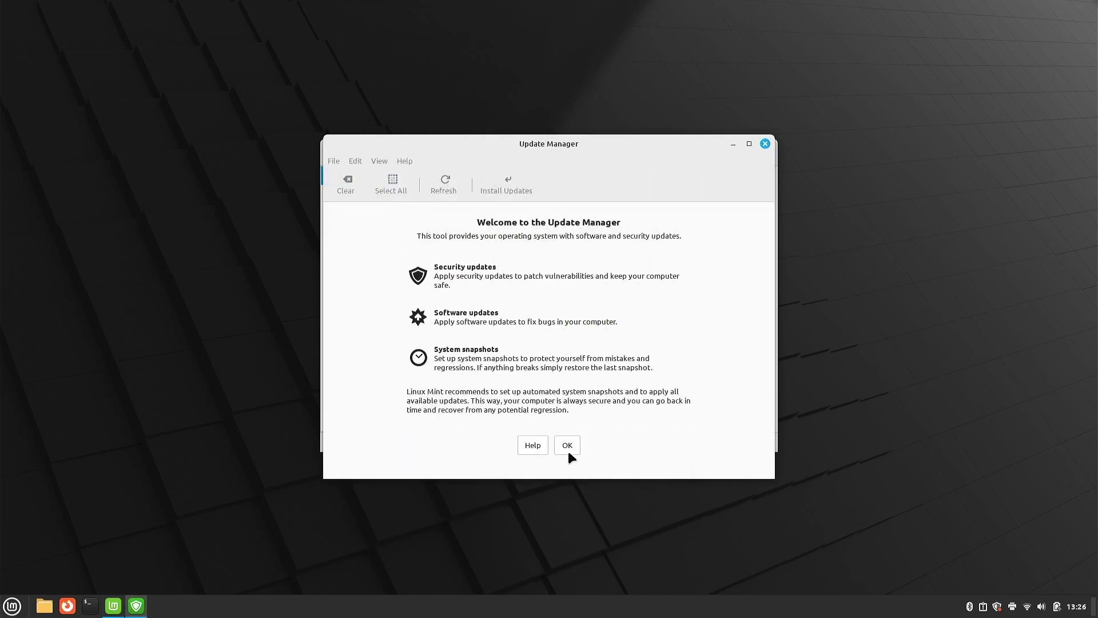
Dismiss the Update Manager welcome screen and install all 32 selected updates (511 MB).
click(572, 445)
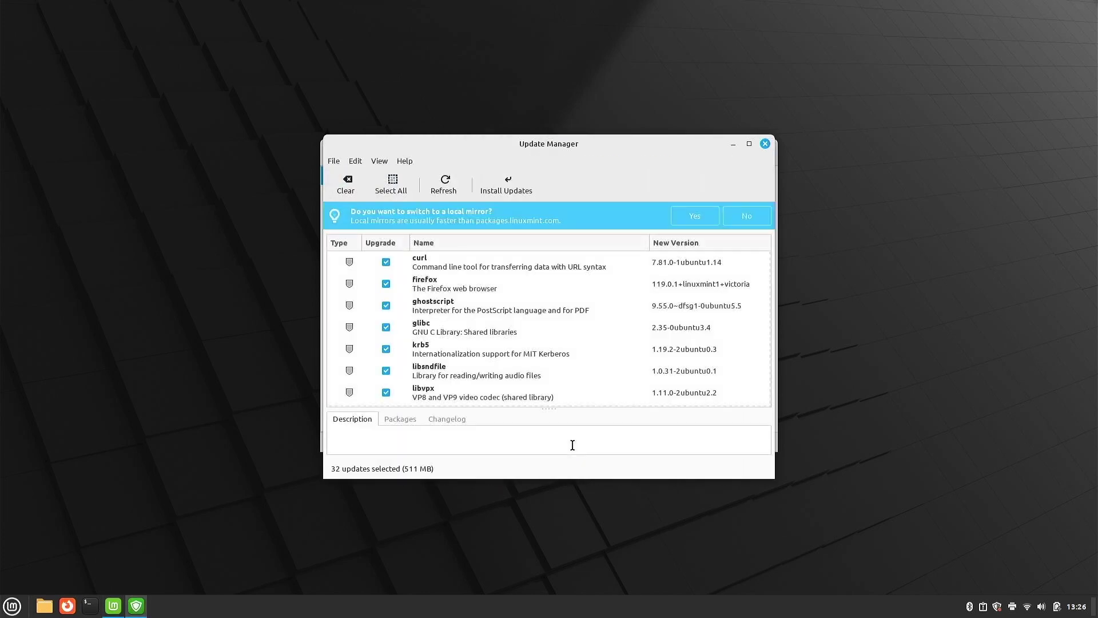
click(507, 182)
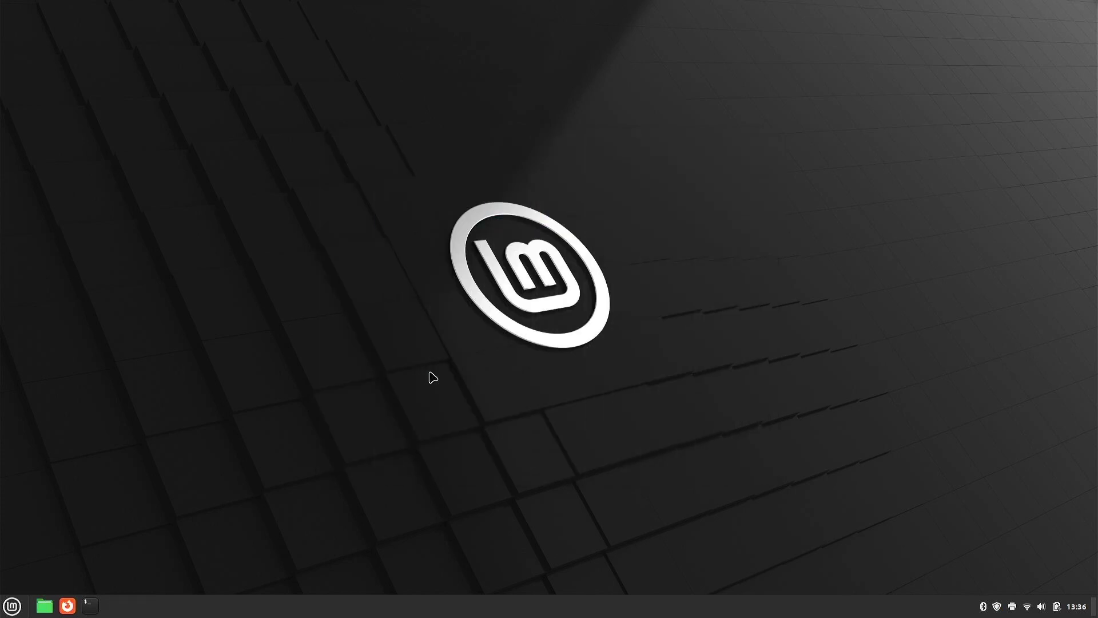
Search Software Manager for 'plank' and install Plank 0.11.89 with its dependencies, authorising with the password.
click(13, 606)
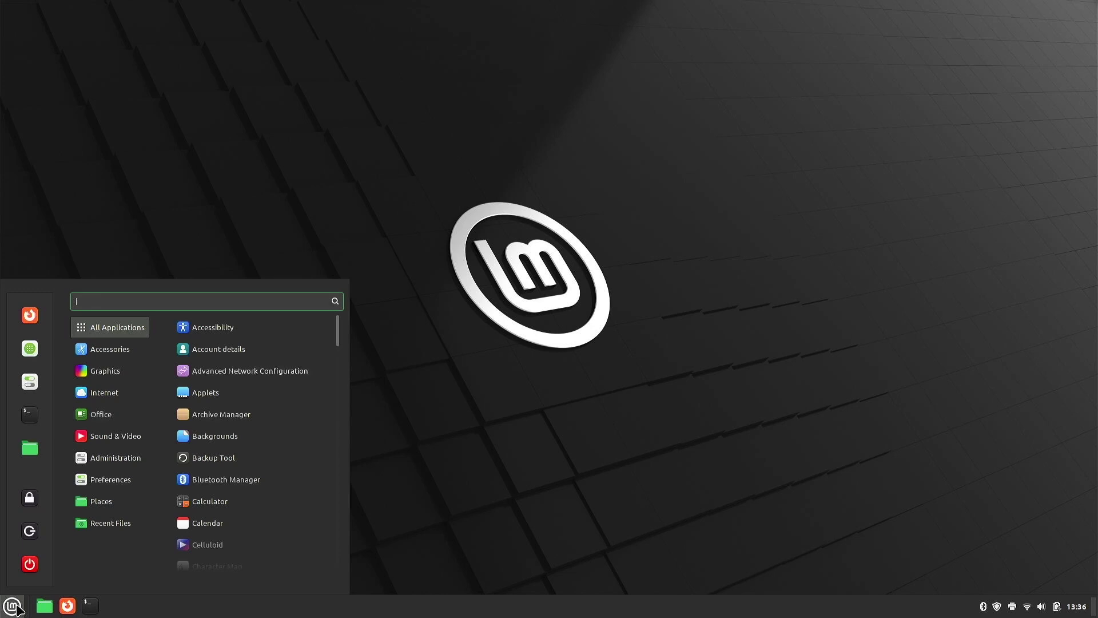
click(25, 349)
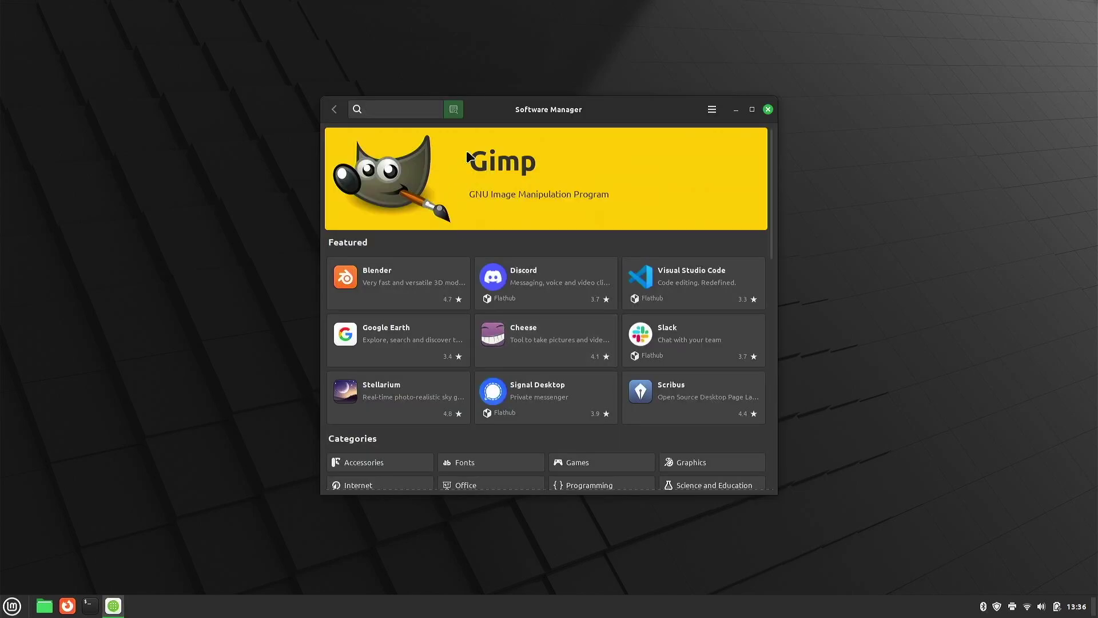
text(plank)
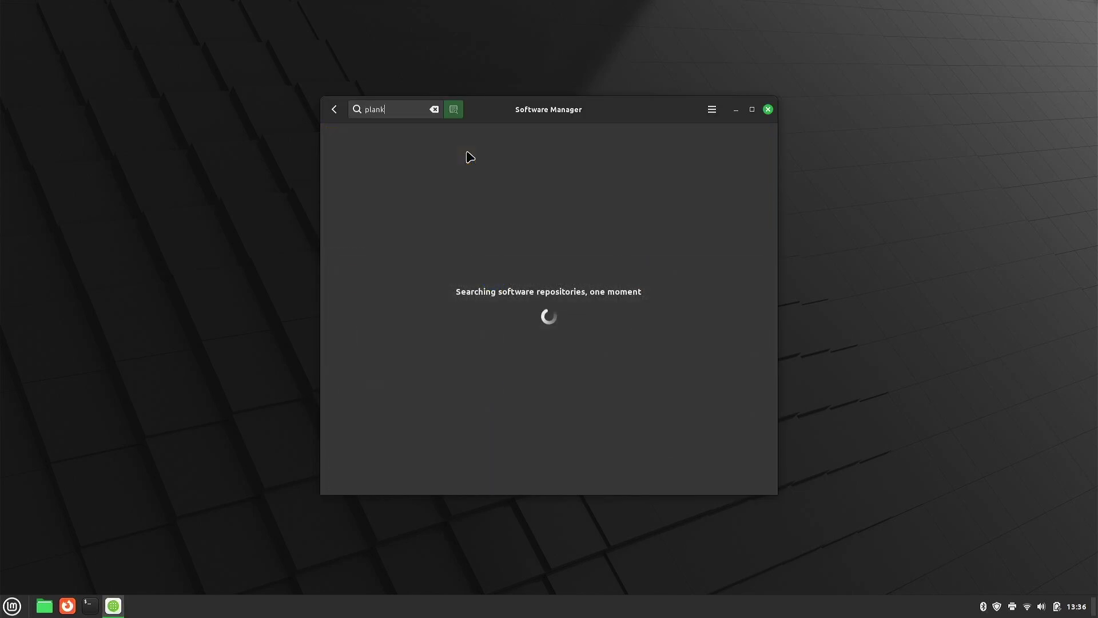
click(393, 153)
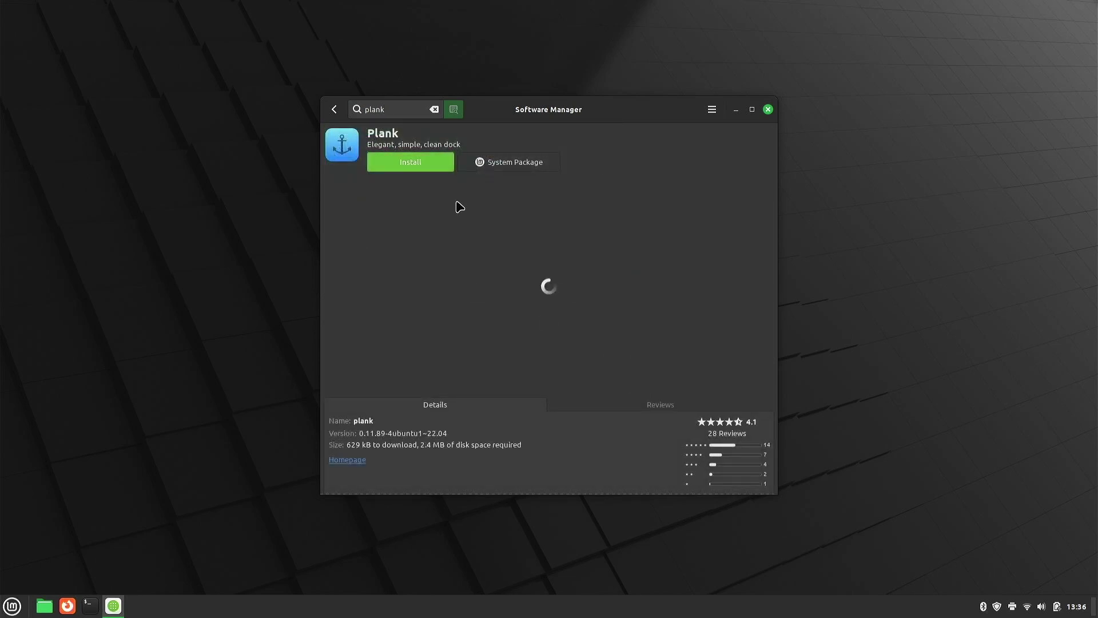
click(418, 169)
click(663, 399)
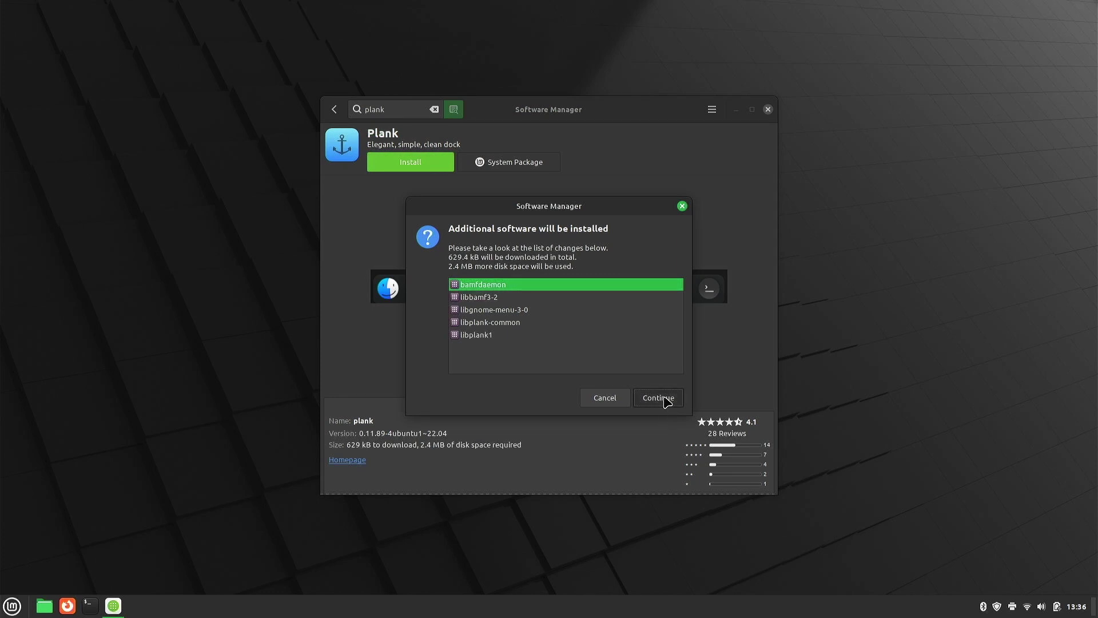
text(****)
key(Return)
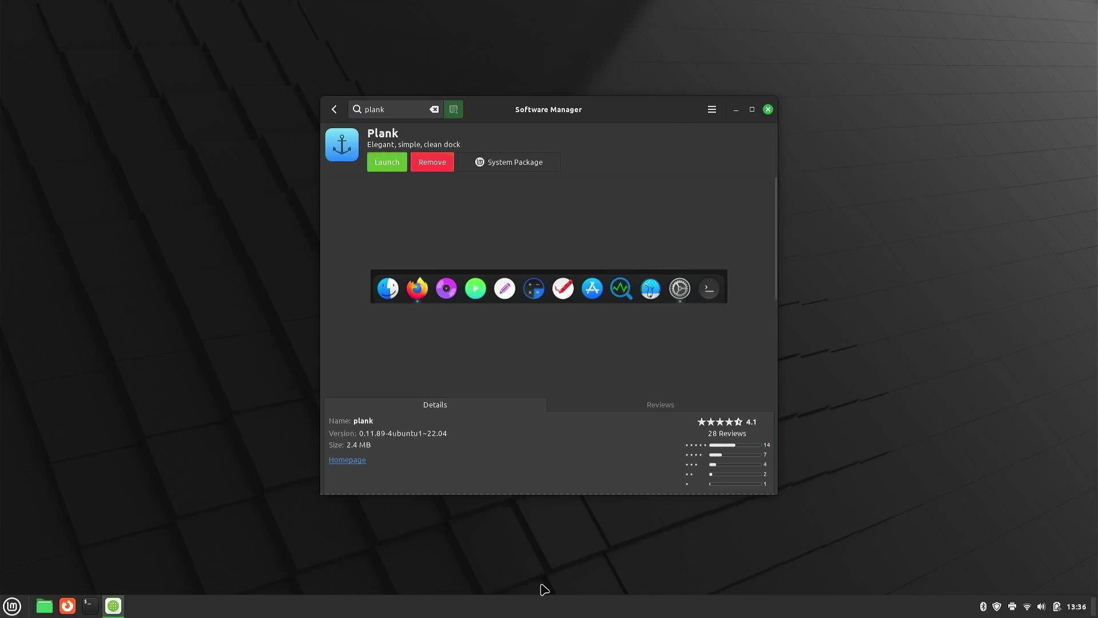
Move the taskbar panel to the top edge of the screen.
right_click(182, 612)
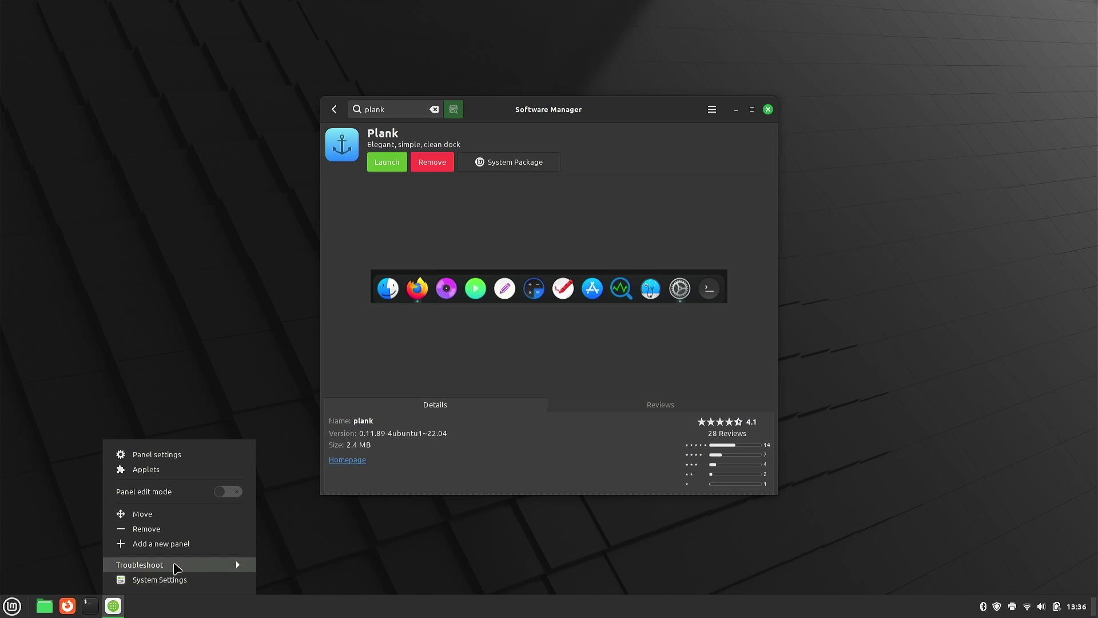
click(187, 515)
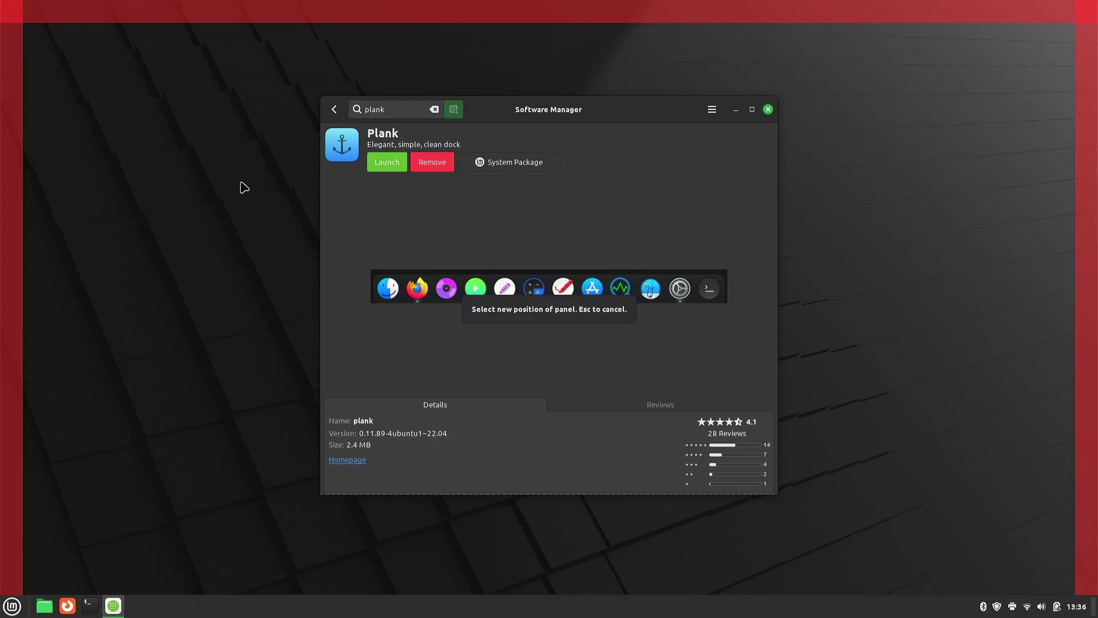
click(283, 12)
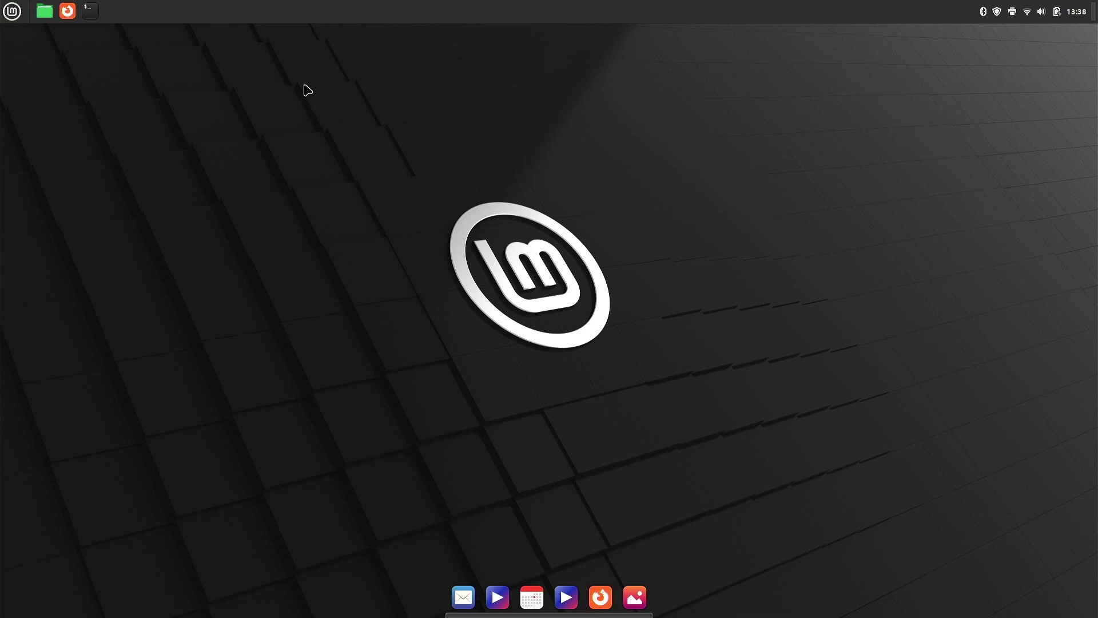
Open Panel settings by searching 'panel' in the menu, review them, and close the window.
key(super)
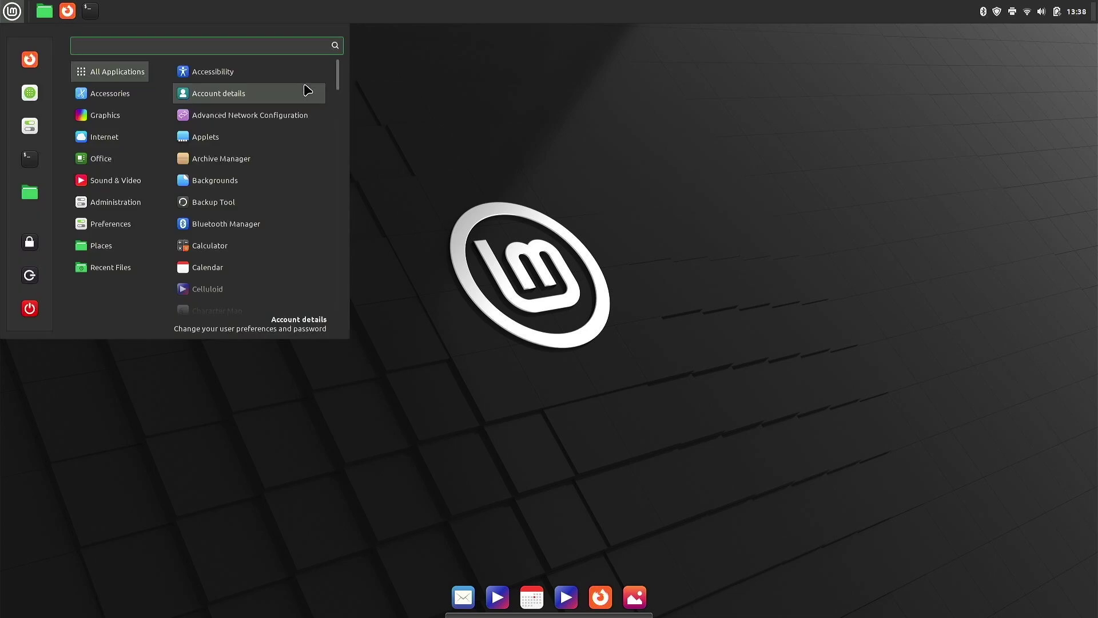
text(panel)
key(Return)
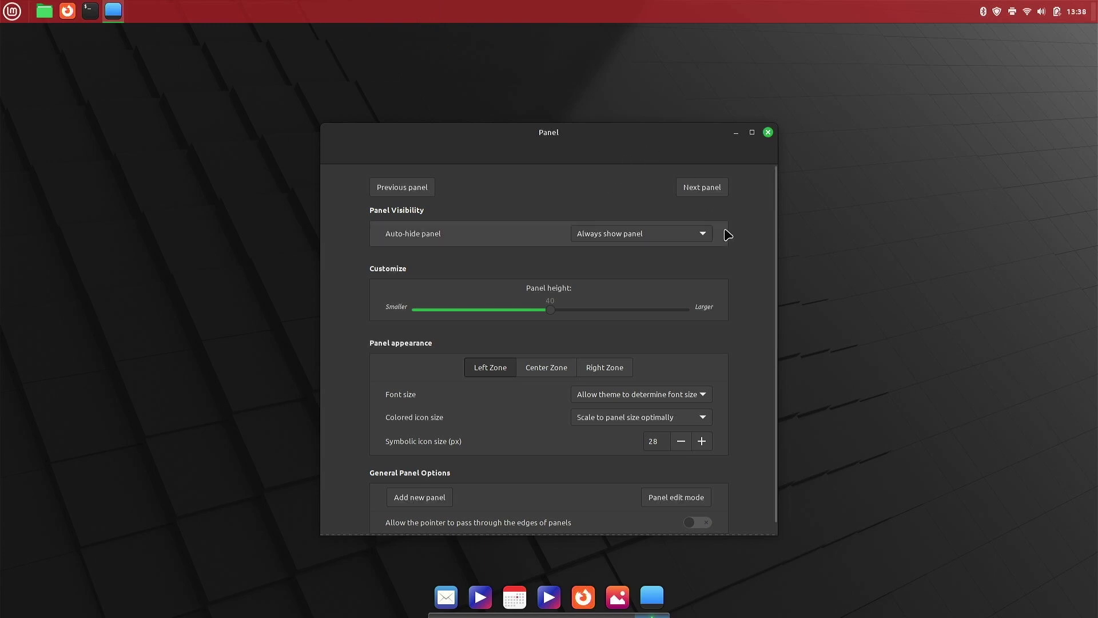
scroll(767, 278, down, 1)
scroll(764, 274, up, 1)
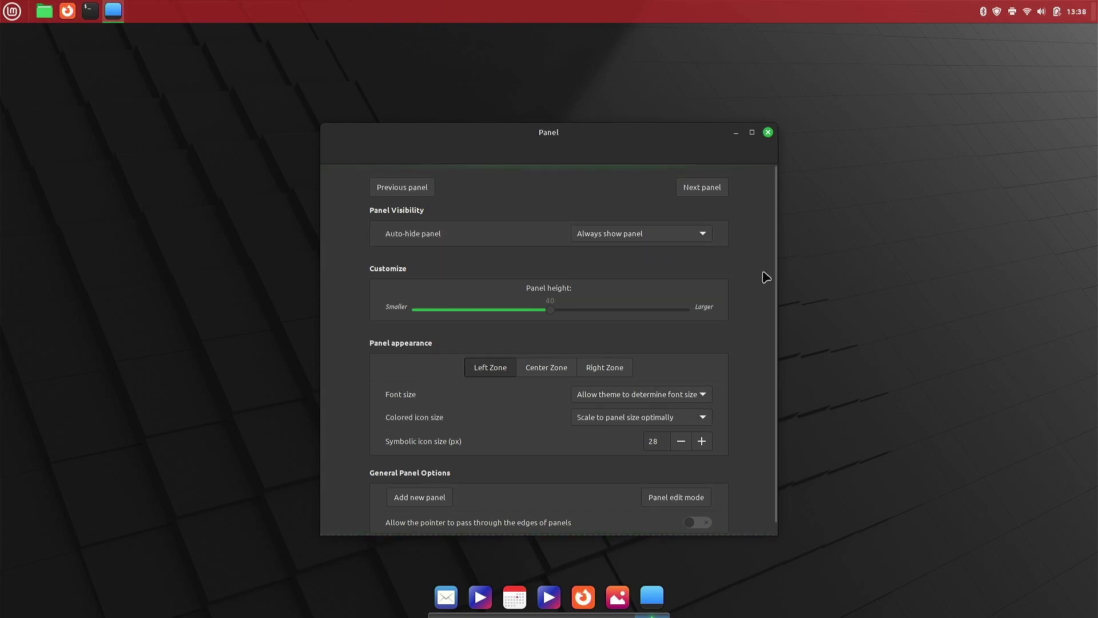
click(767, 132)
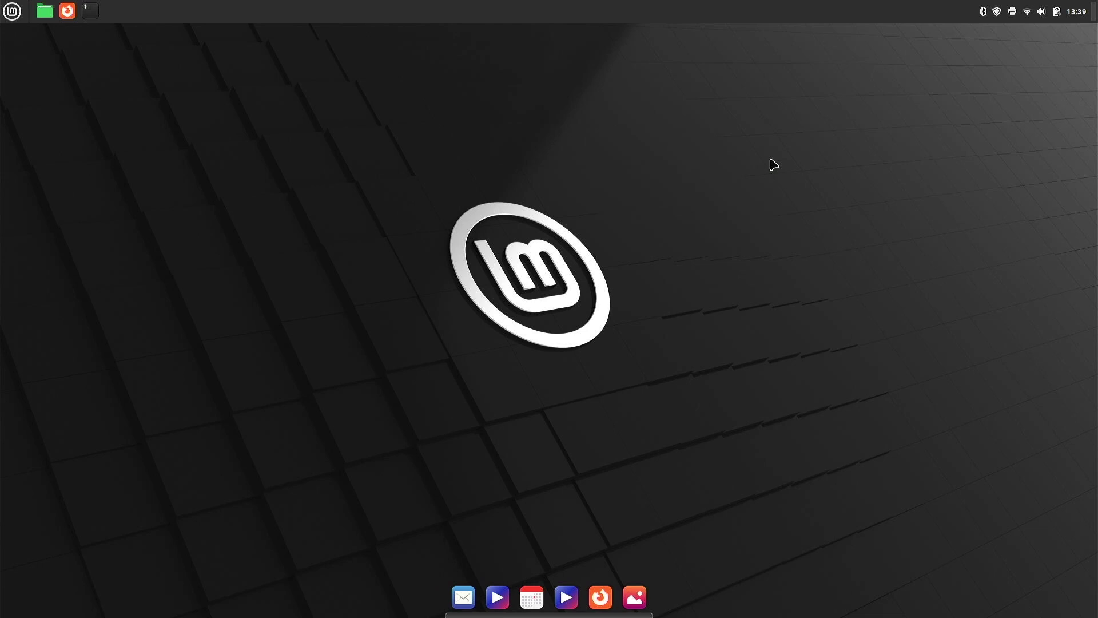
From Extensions, download Cinnamon Dynamic Wallpaper via a 'dy' search, enable it, and open its settings.
key(super)
text(ex)
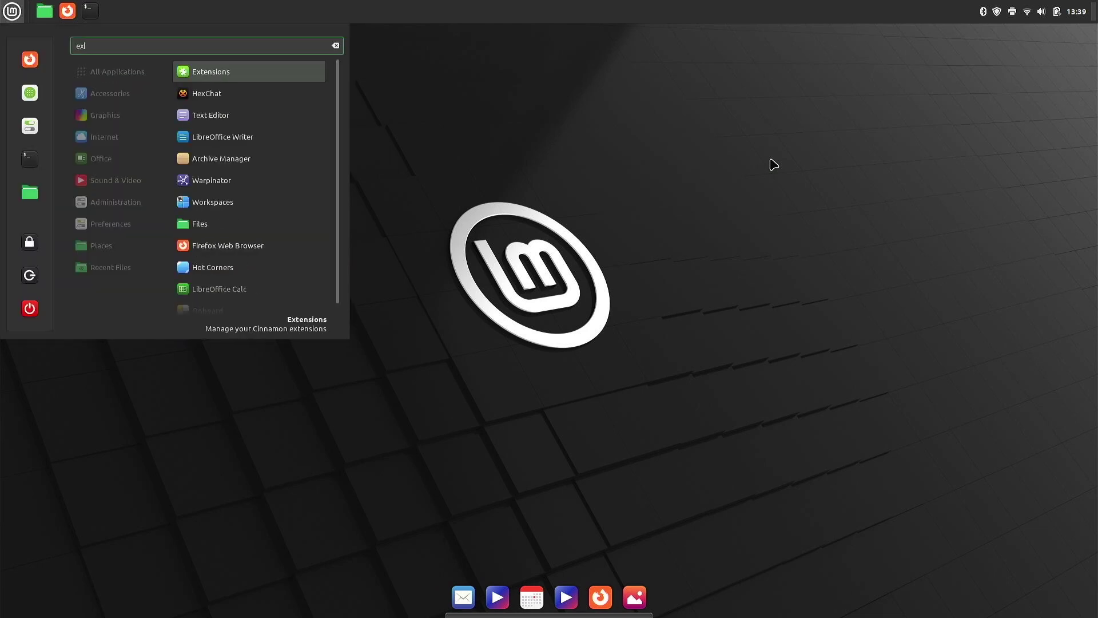
text(t)
key(Return)
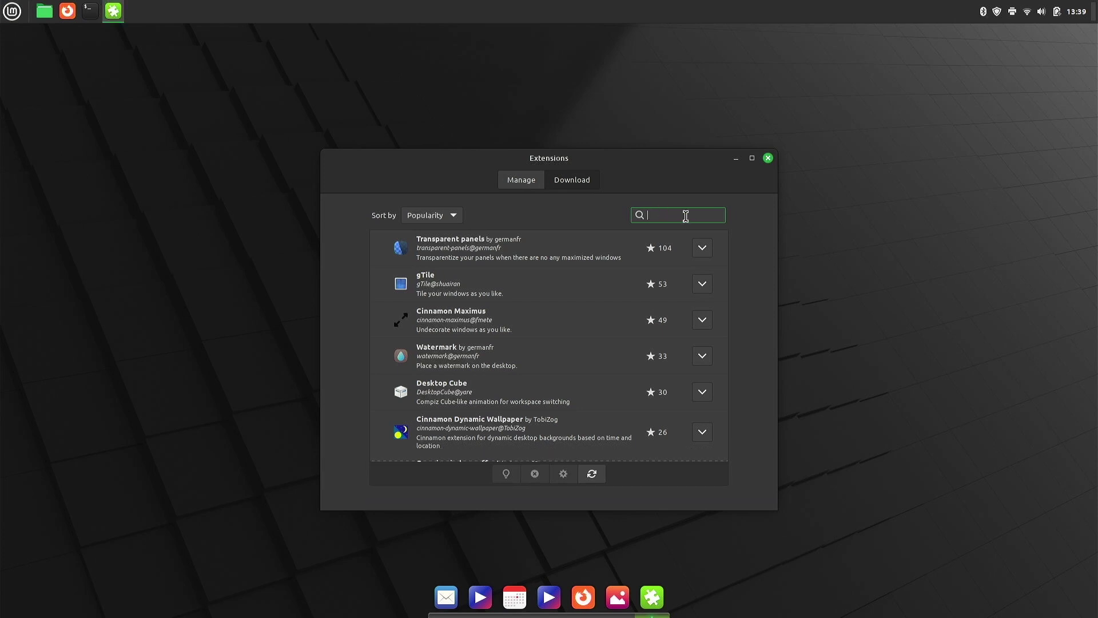
text(dyn)
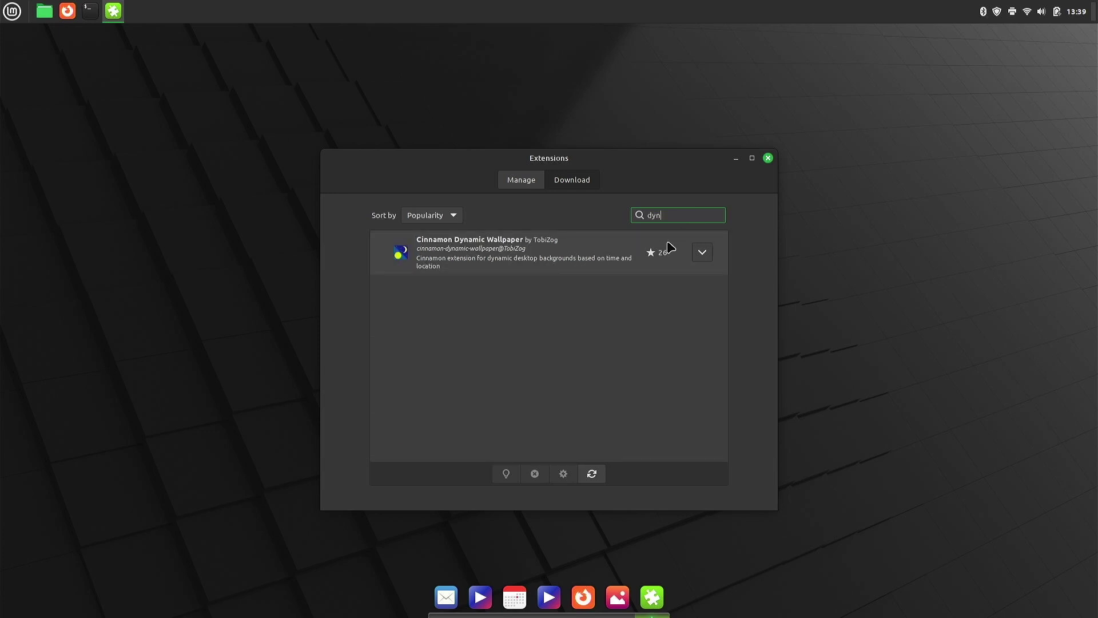
click(705, 253)
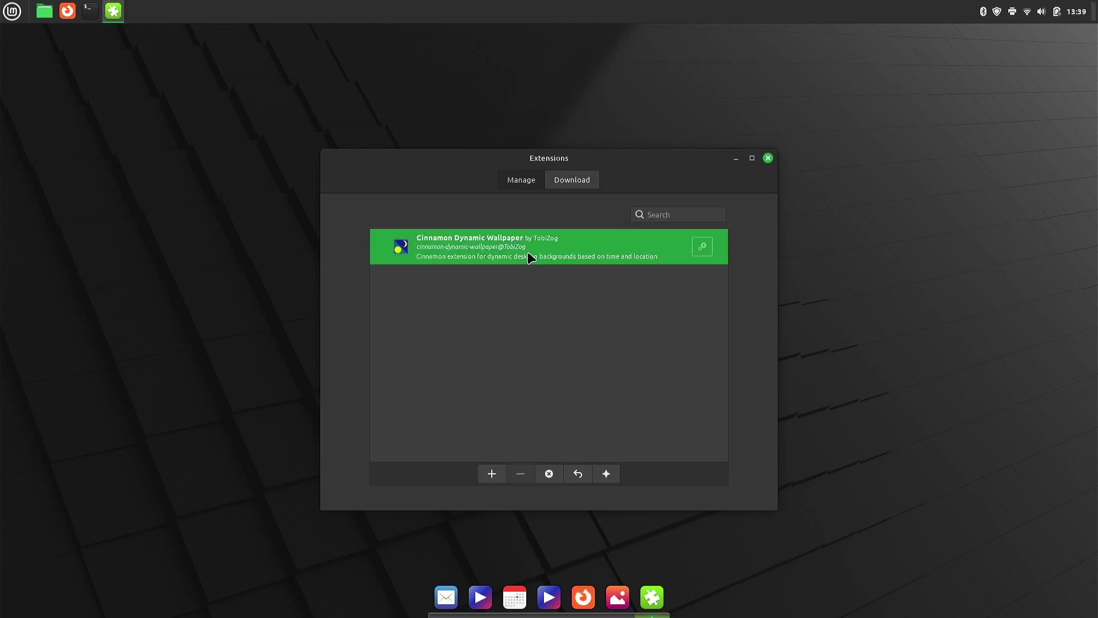
click(492, 479)
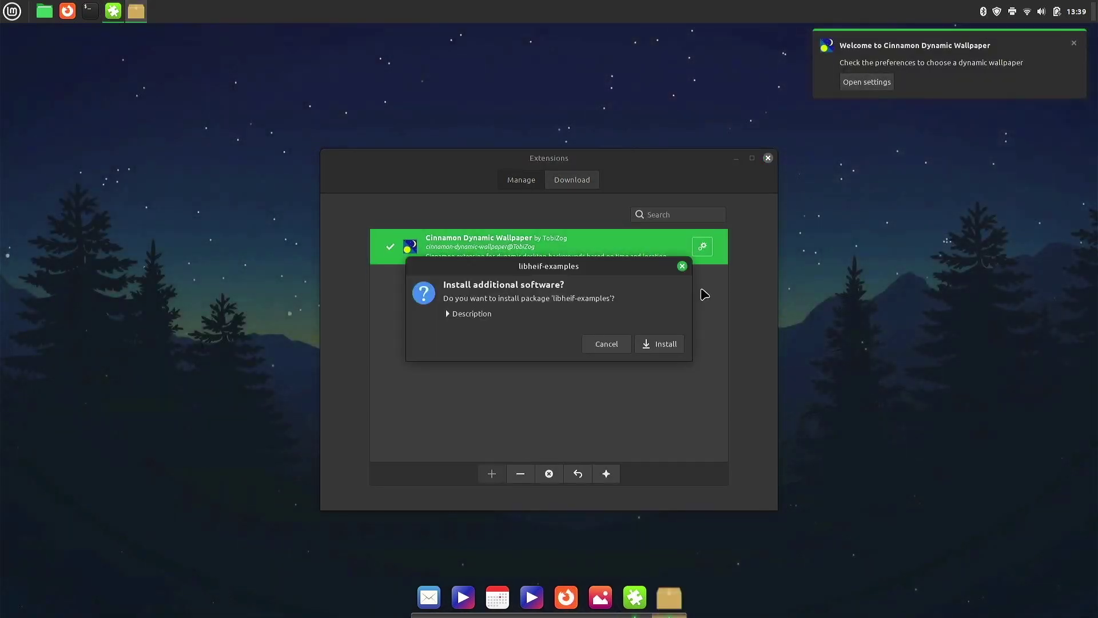
key(Escape)
click(704, 246)
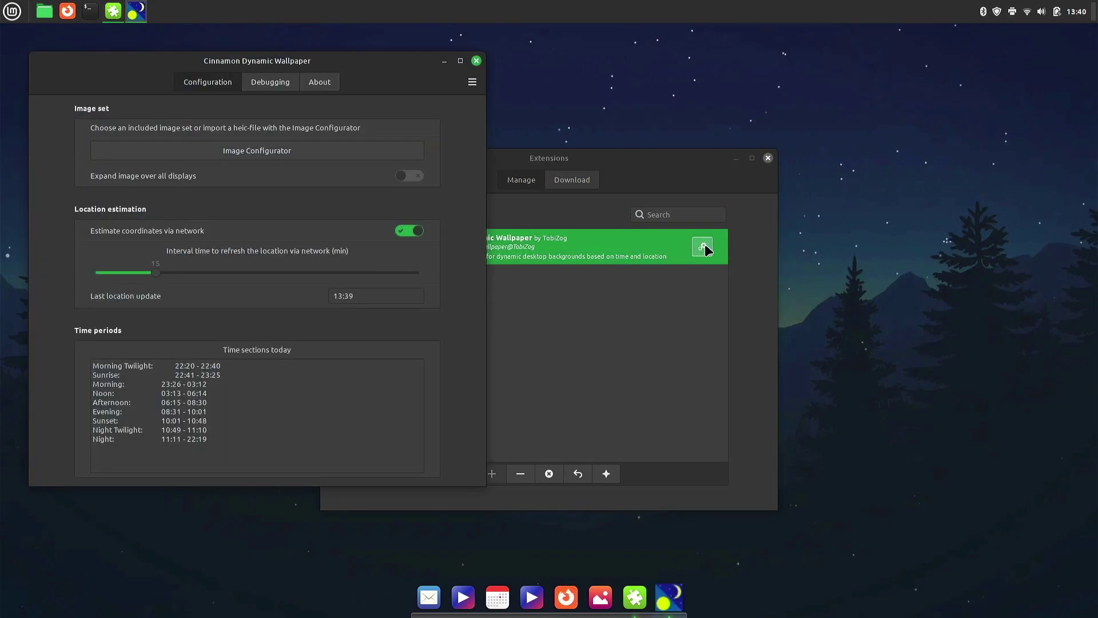
Open the Image Configurator and preview the mountains and aurora image sets.
click(206, 157)
drag(472, 103, 702, 83)
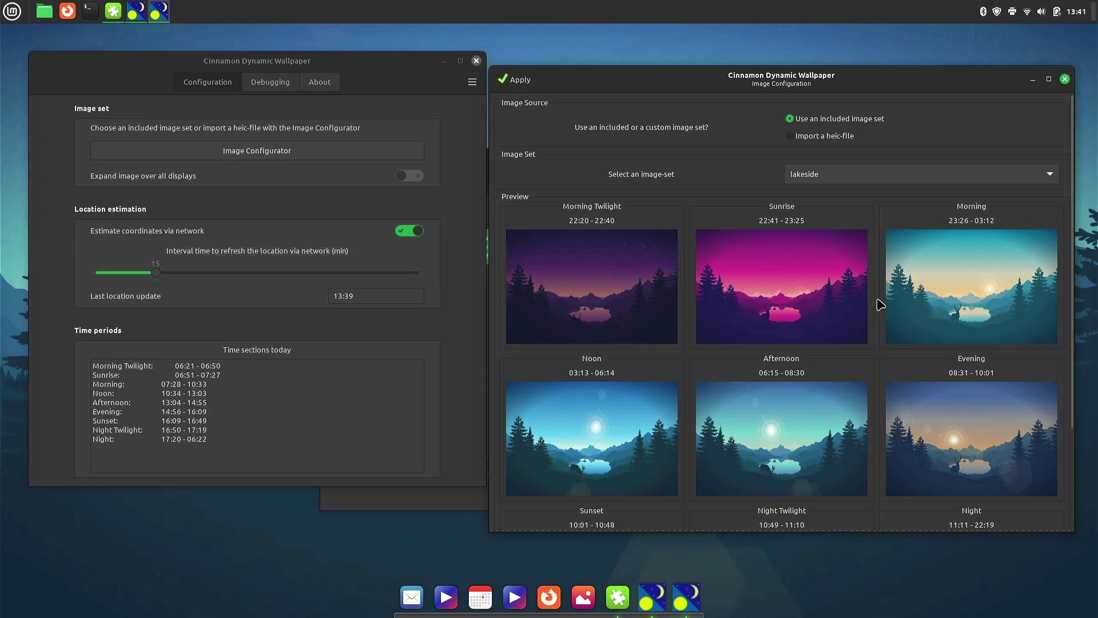
scroll(881, 305, down, 3)
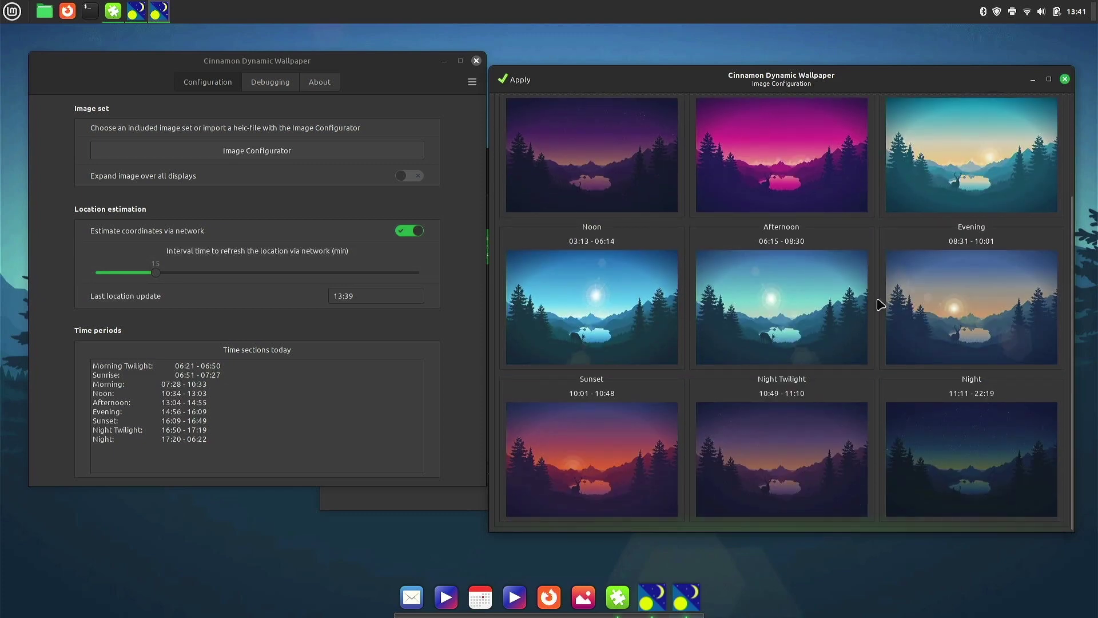
scroll(880, 305, up, 3)
click(871, 180)
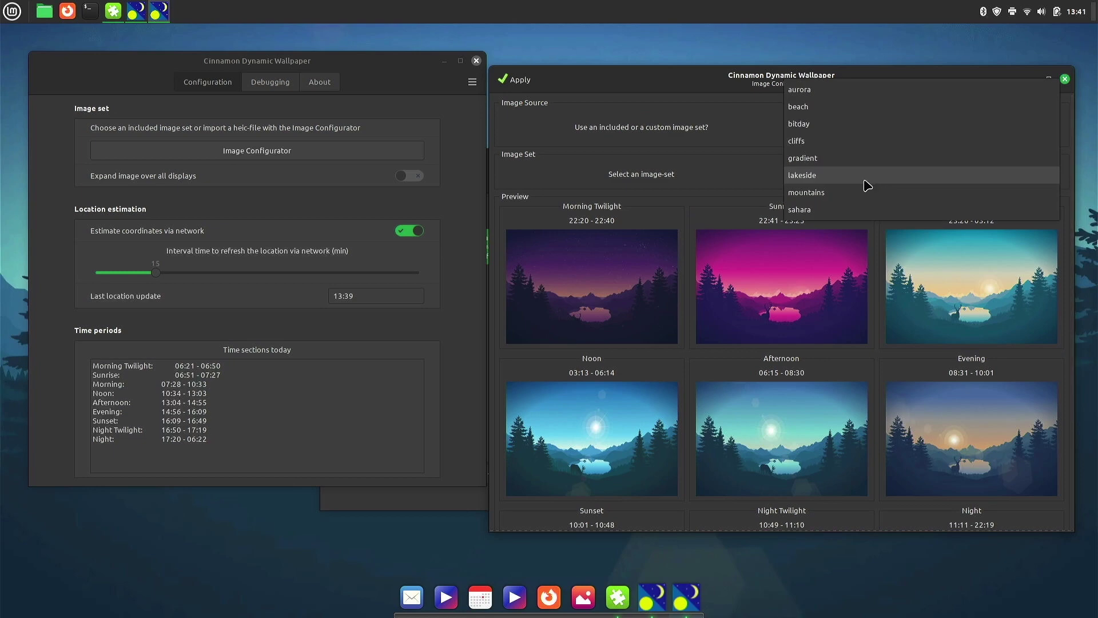
click(829, 193)
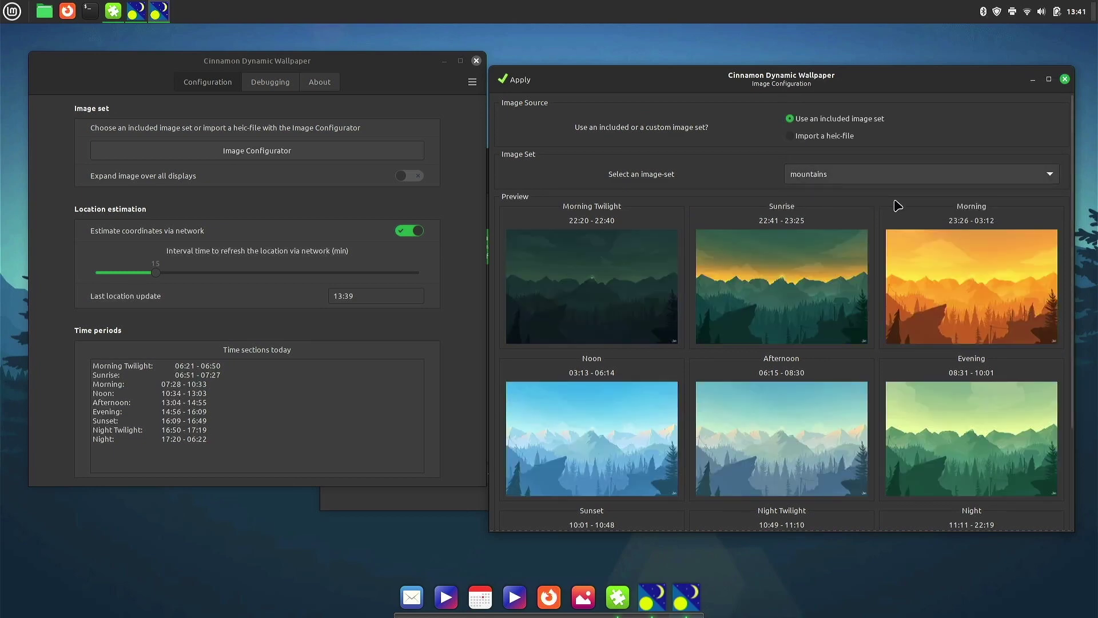
scroll(895, 200, down, 3)
scroll(895, 200, up, 3)
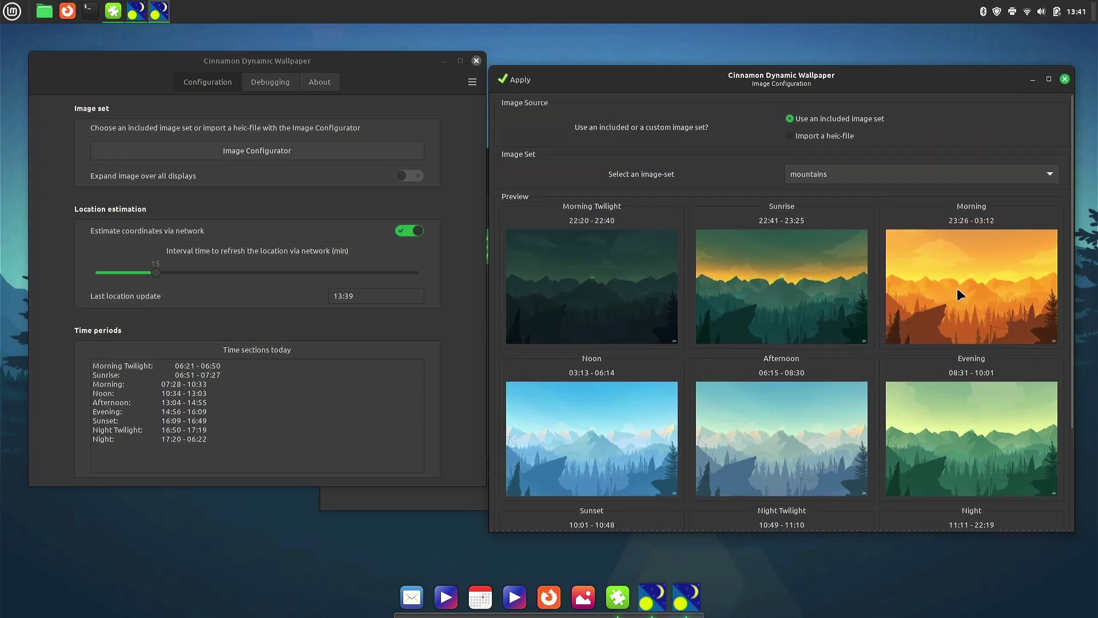
click(891, 175)
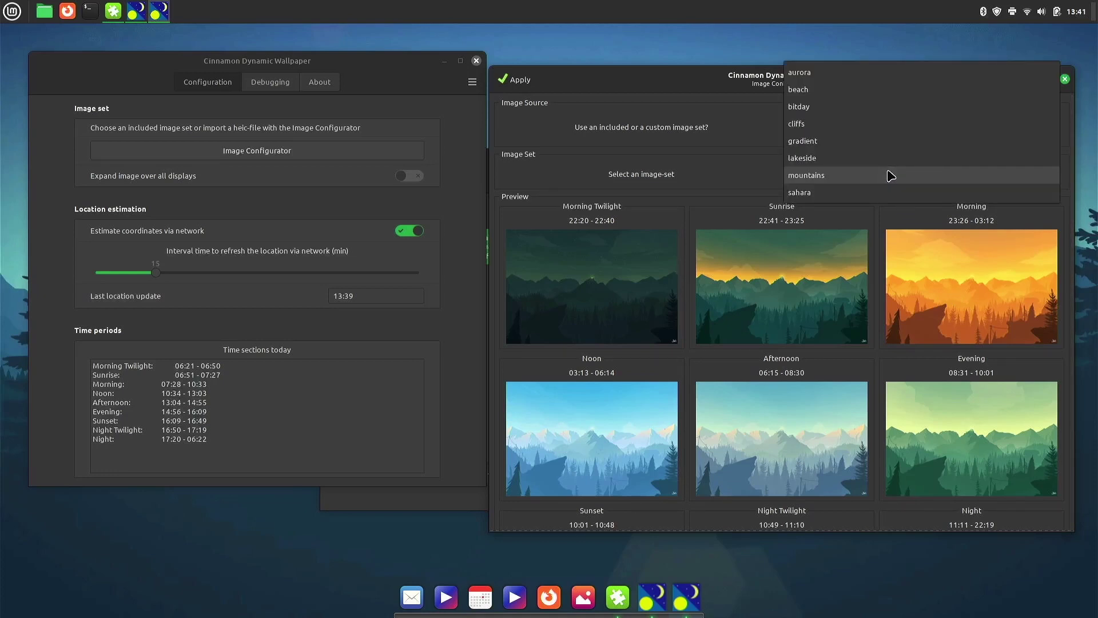
click(829, 78)
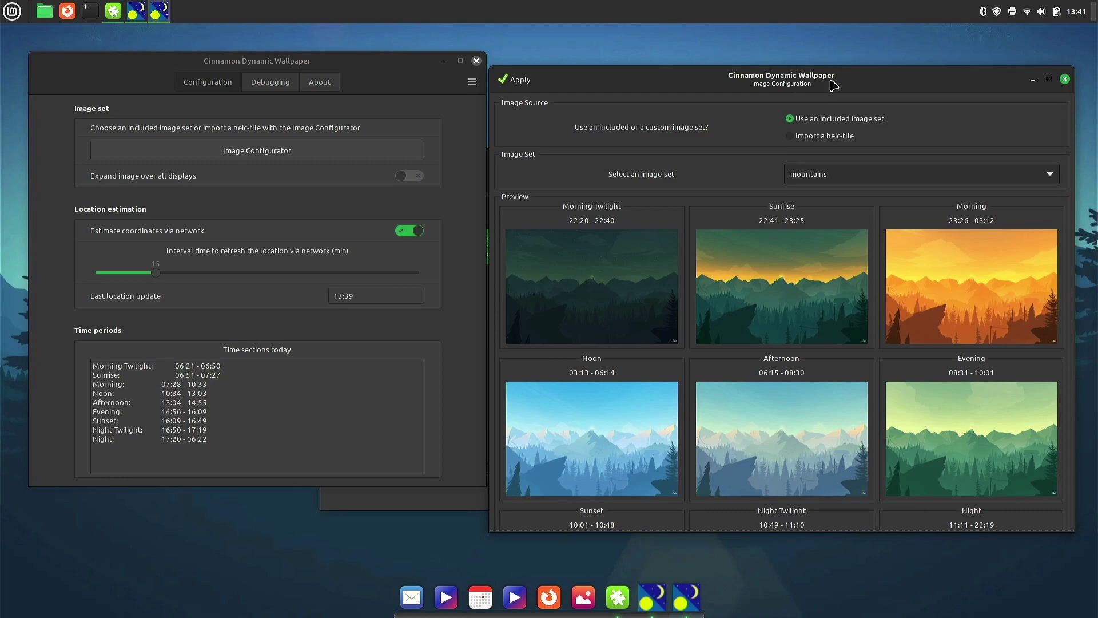
Apply the beach image set as the wallpaper and close the wallpaper settings and Extensions windows.
click(875, 181)
click(850, 196)
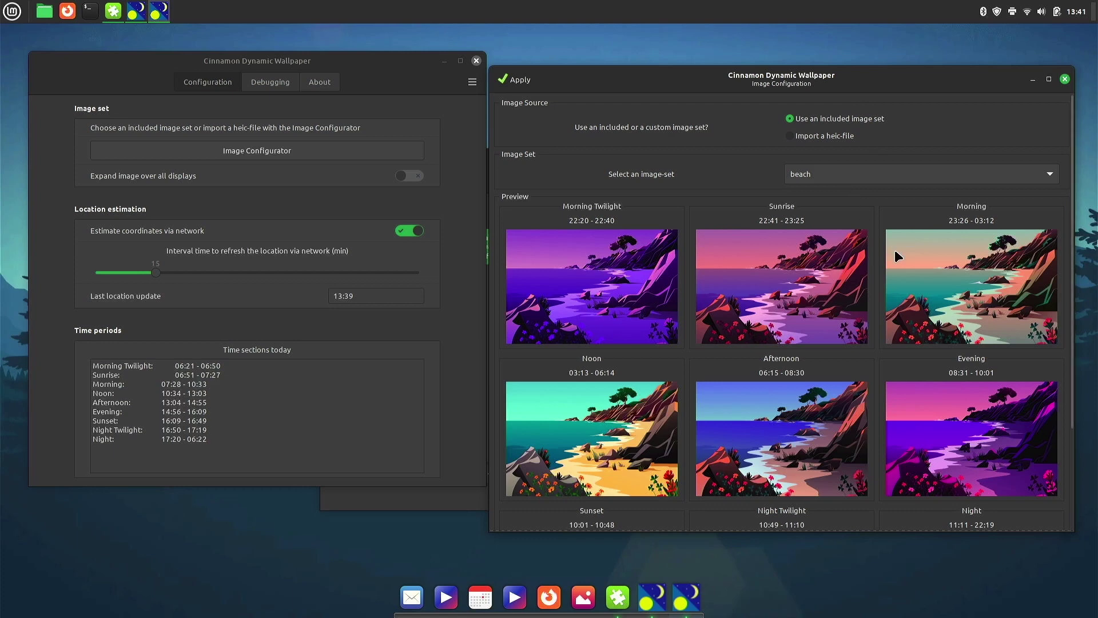
scroll(894, 250, down, 3)
scroll(895, 249, up, 3)
click(527, 79)
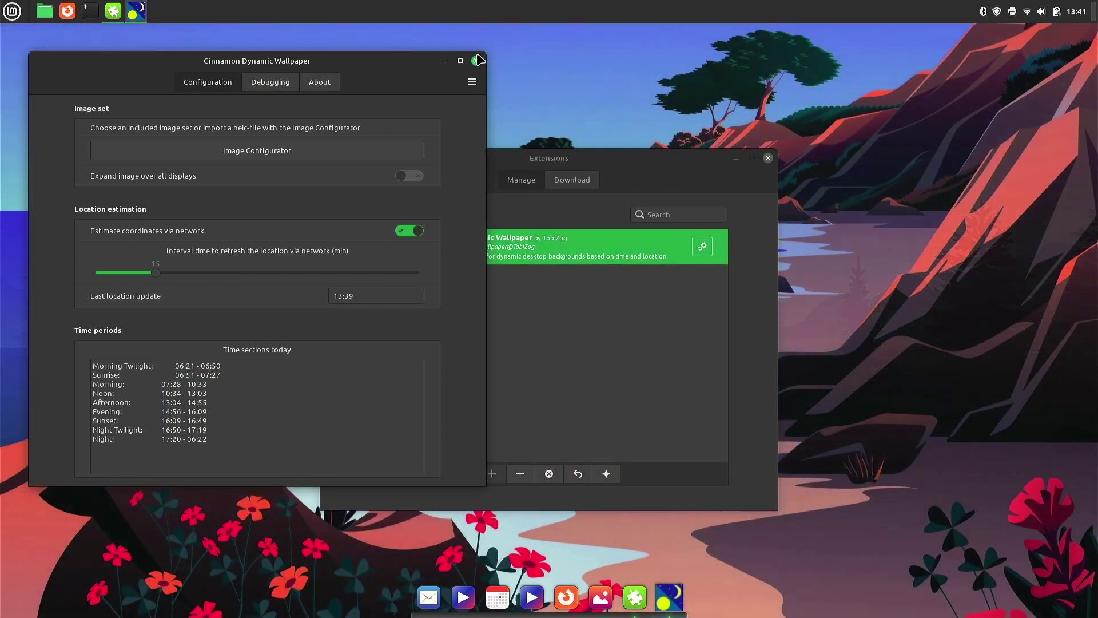
click(476, 61)
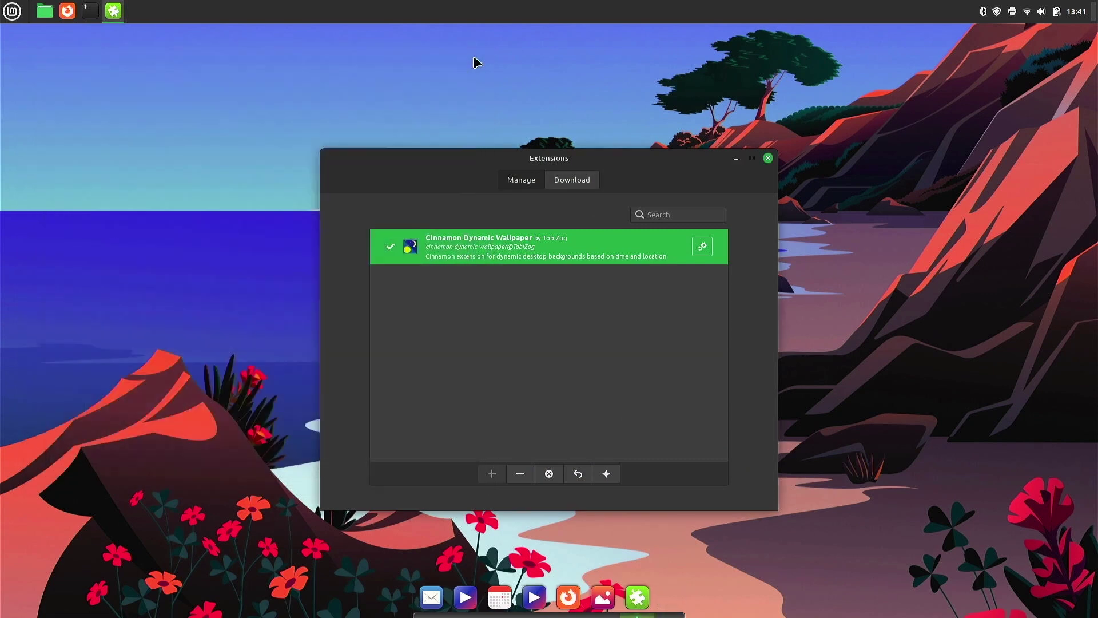
click(768, 158)
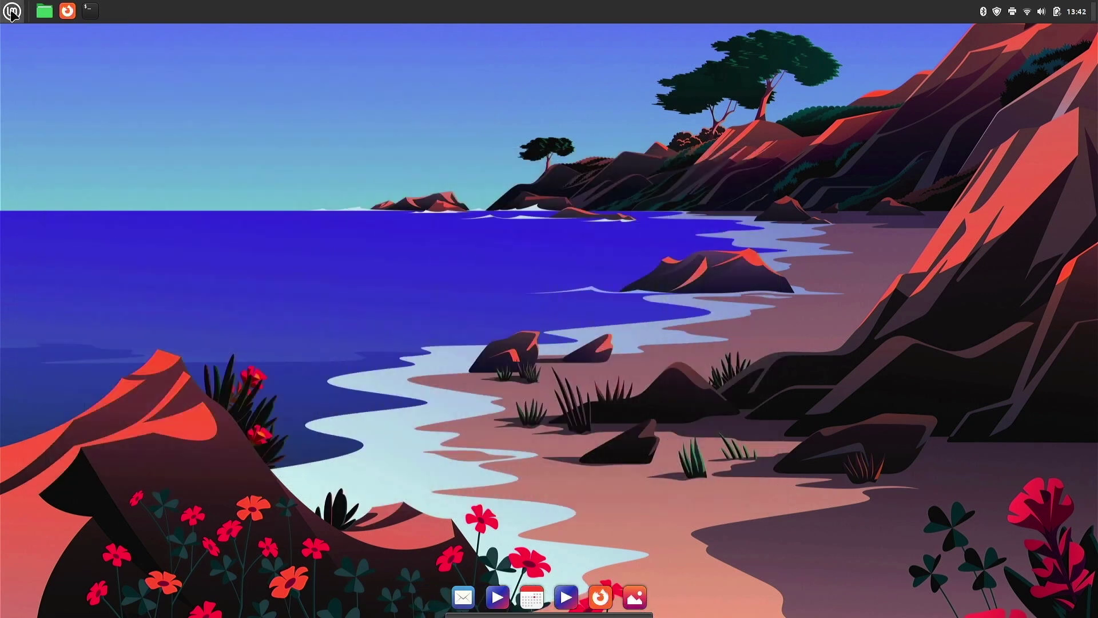
Reduce the top panel height from 40 to 30 in Panel settings, close it, and launch Firefox.
right_click(136, 8)
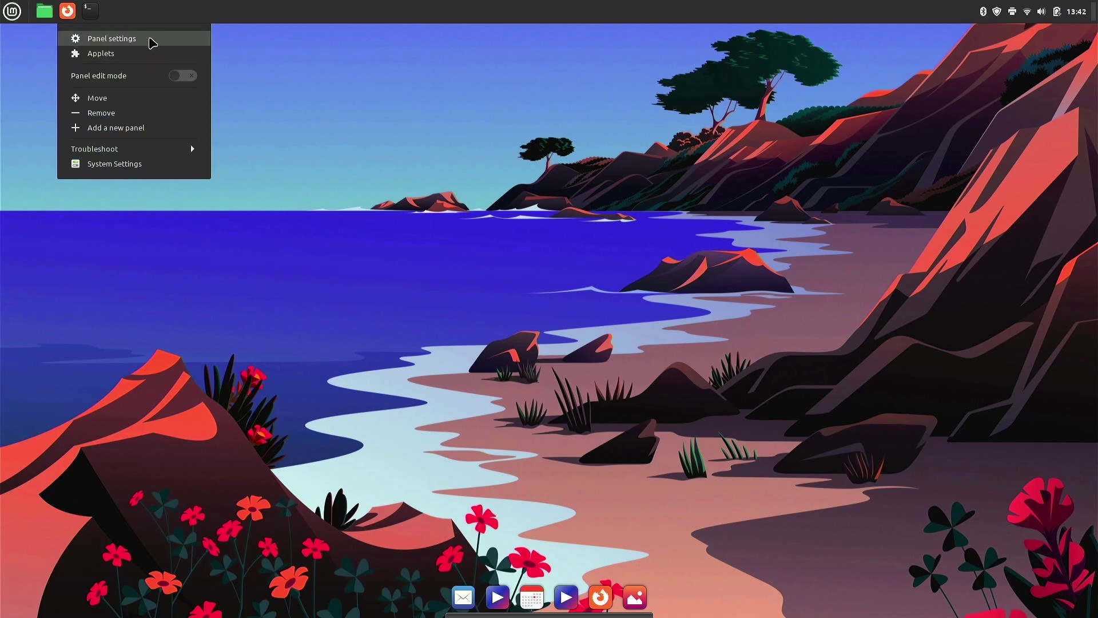
click(152, 43)
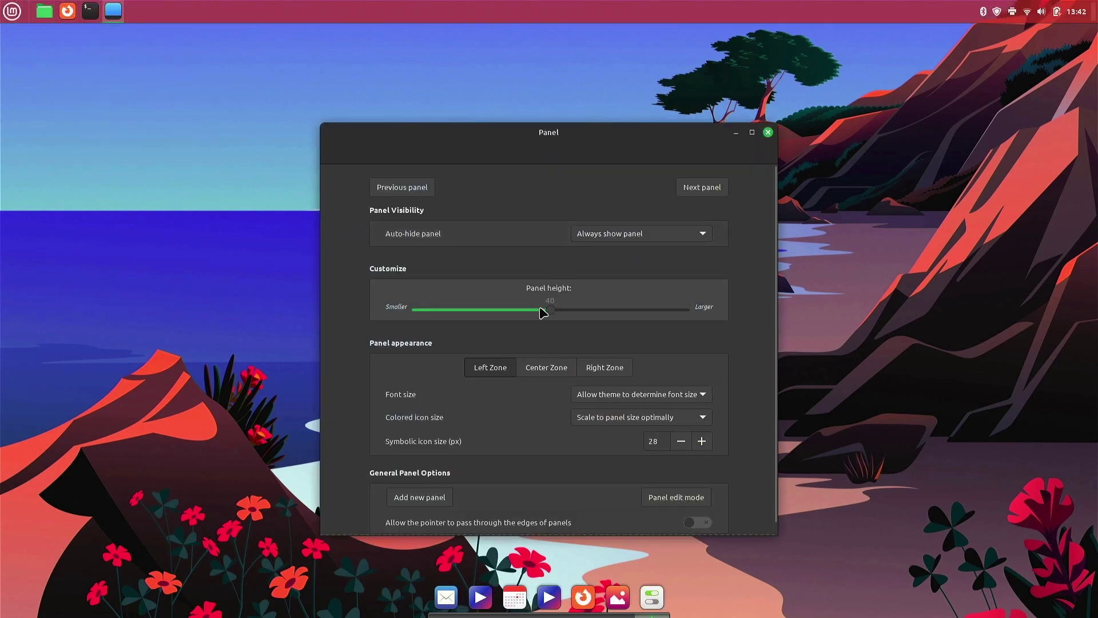
mouse_move(542, 312)
mouse_down()
mouse_move(554, 314)
mouse_move(523, 311)
mouse_up()
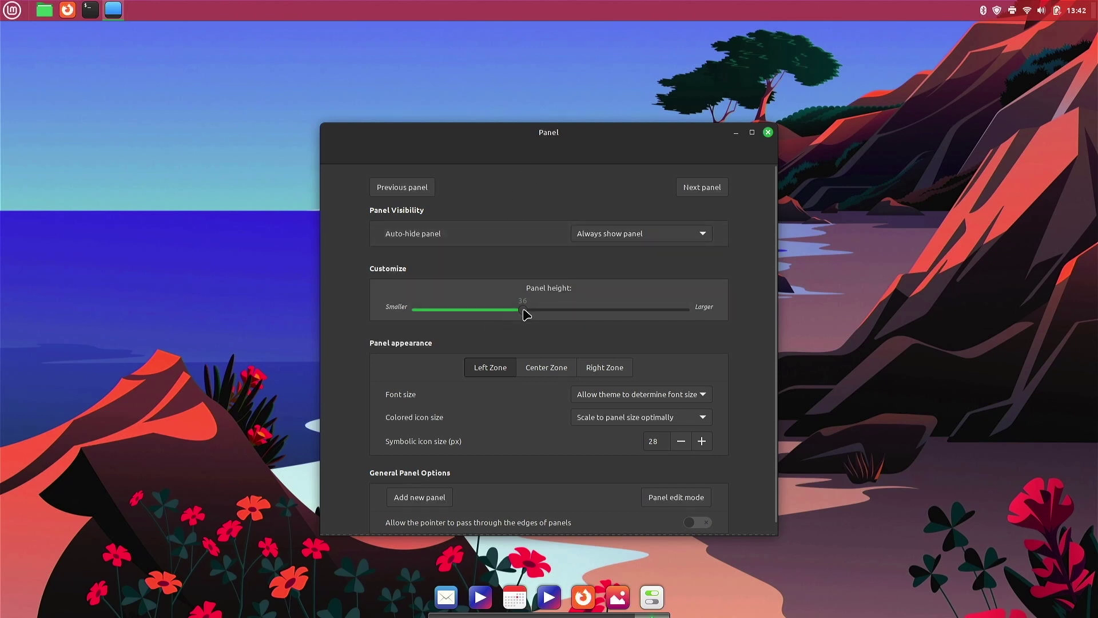
drag(524, 312, 486, 314)
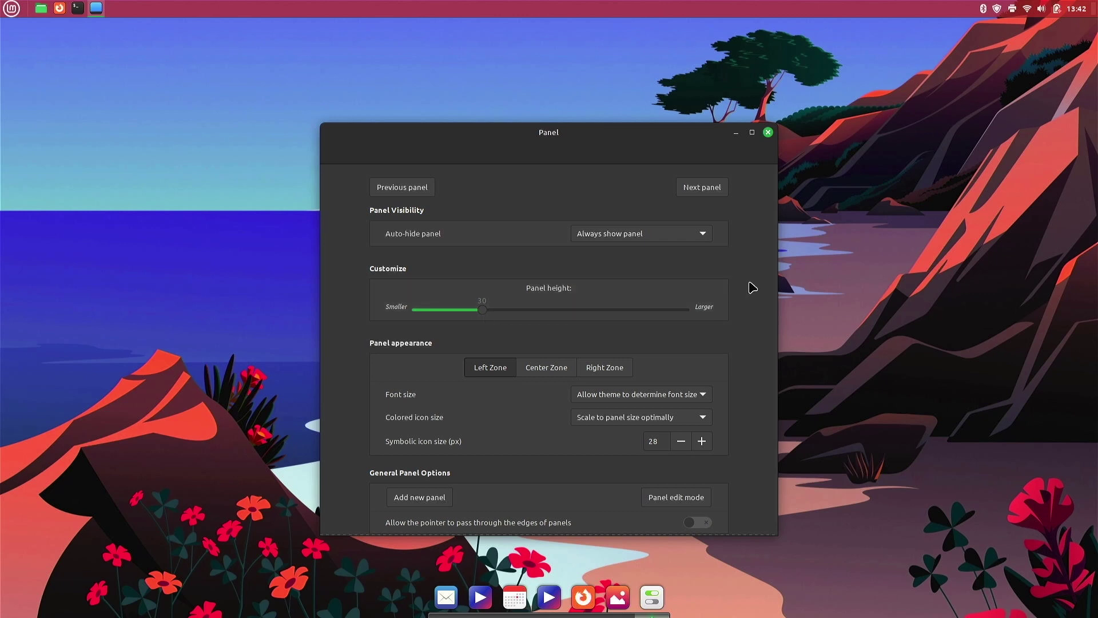
scroll(748, 280, down, 1)
scroll(750, 279, up, 1)
click(767, 132)
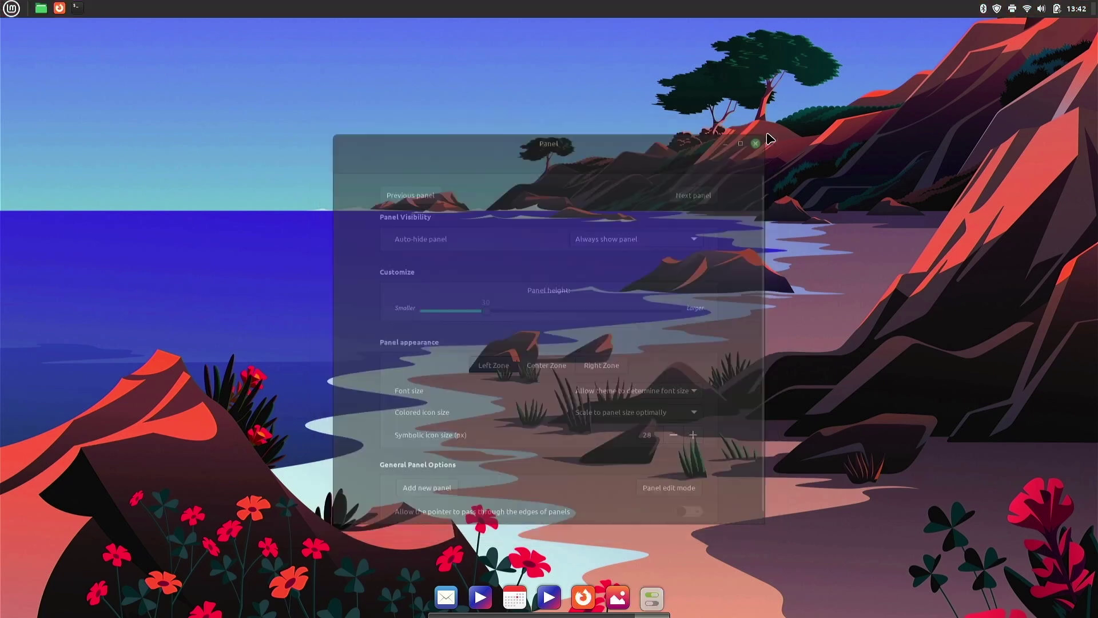
click(61, 10)
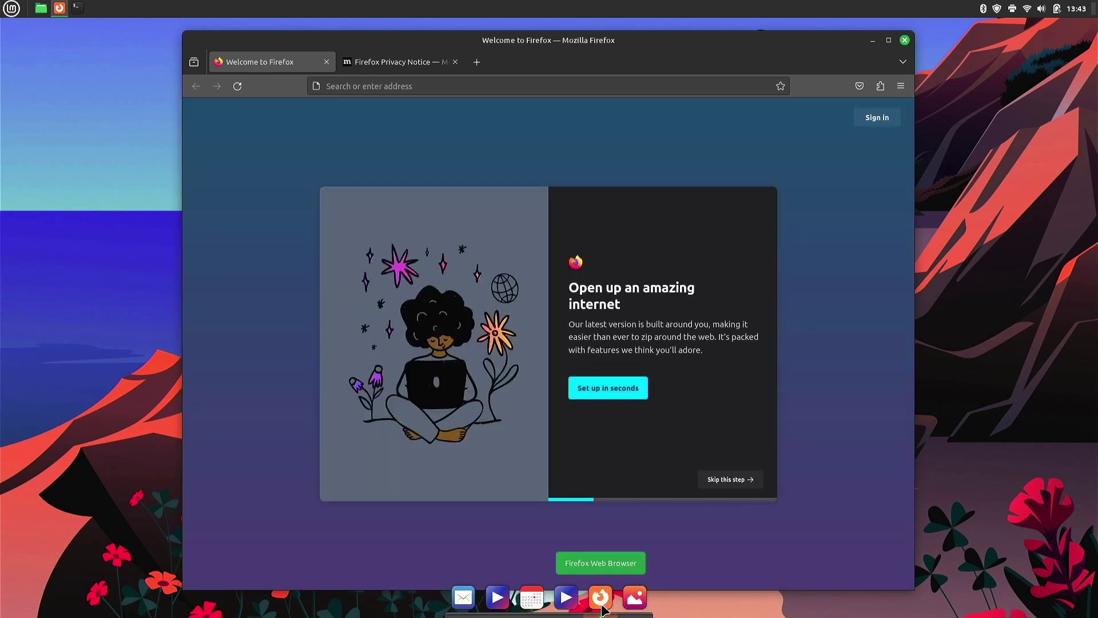
Launch Rhythmbox from the Sound & Video category of the applications menu.
key(super)
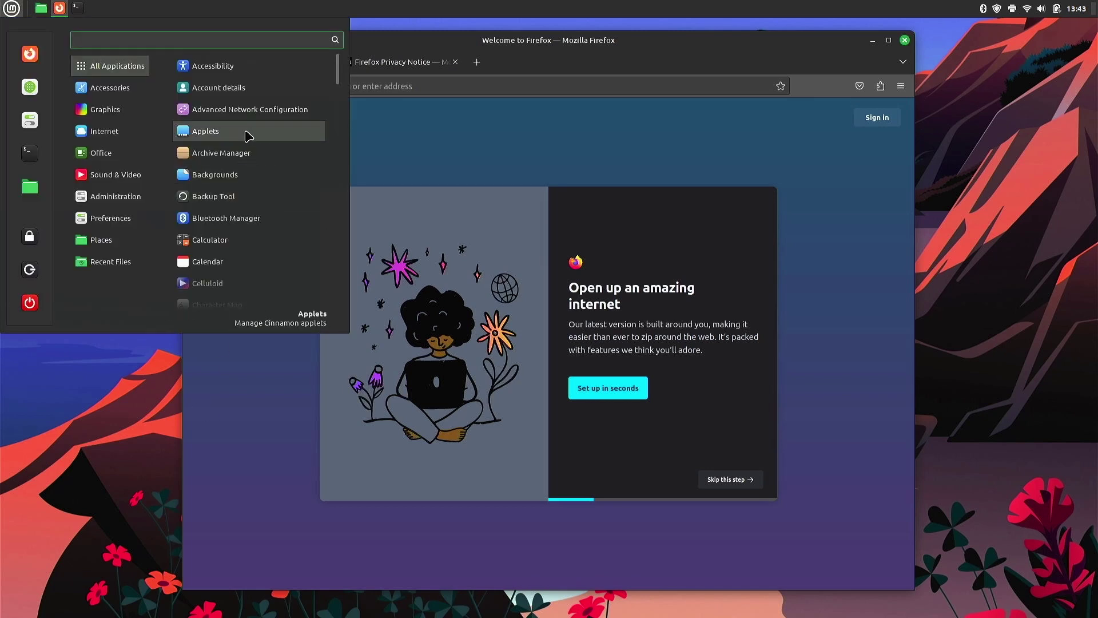
scroll(249, 136, down, 5)
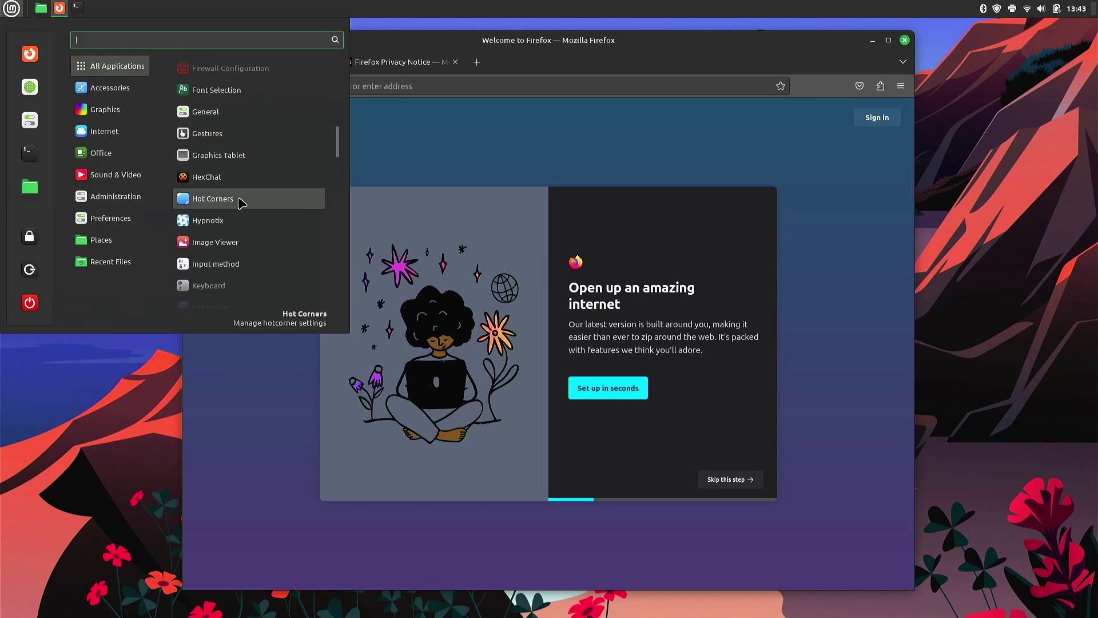
mouse_move(136, 176)
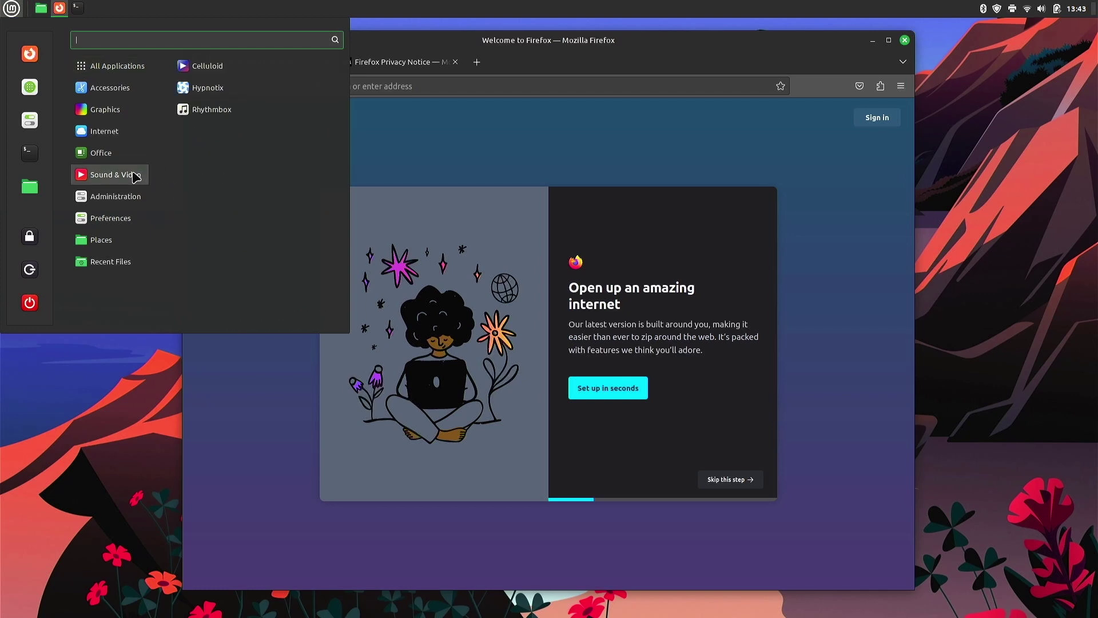
click(219, 104)
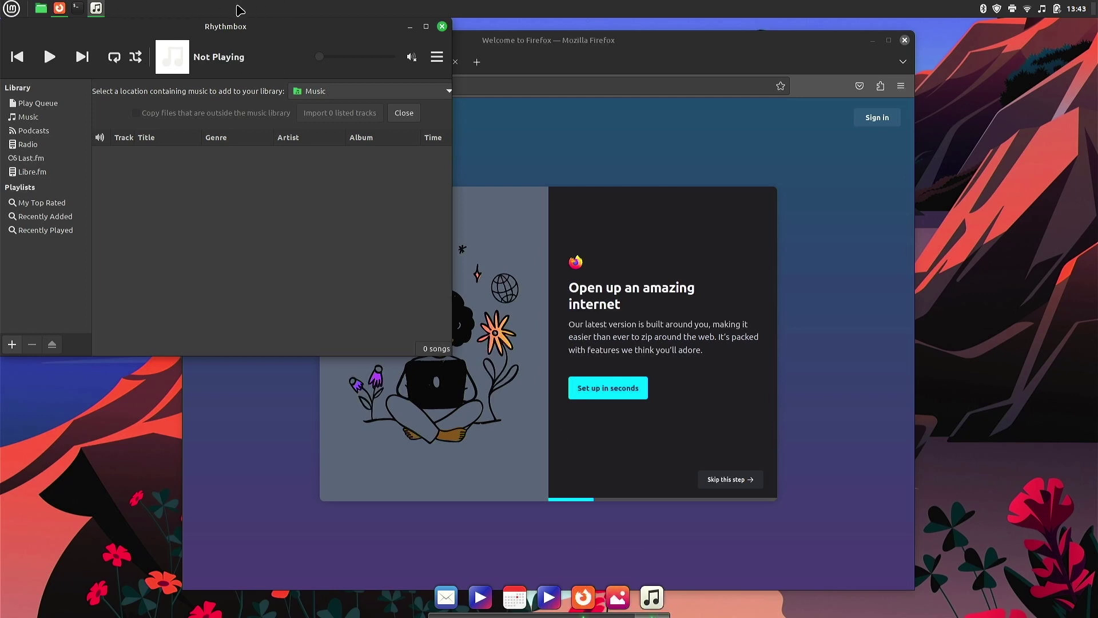
Remove the Grouped window list applet from the top panel, confirming the removal.
right_click(203, 10)
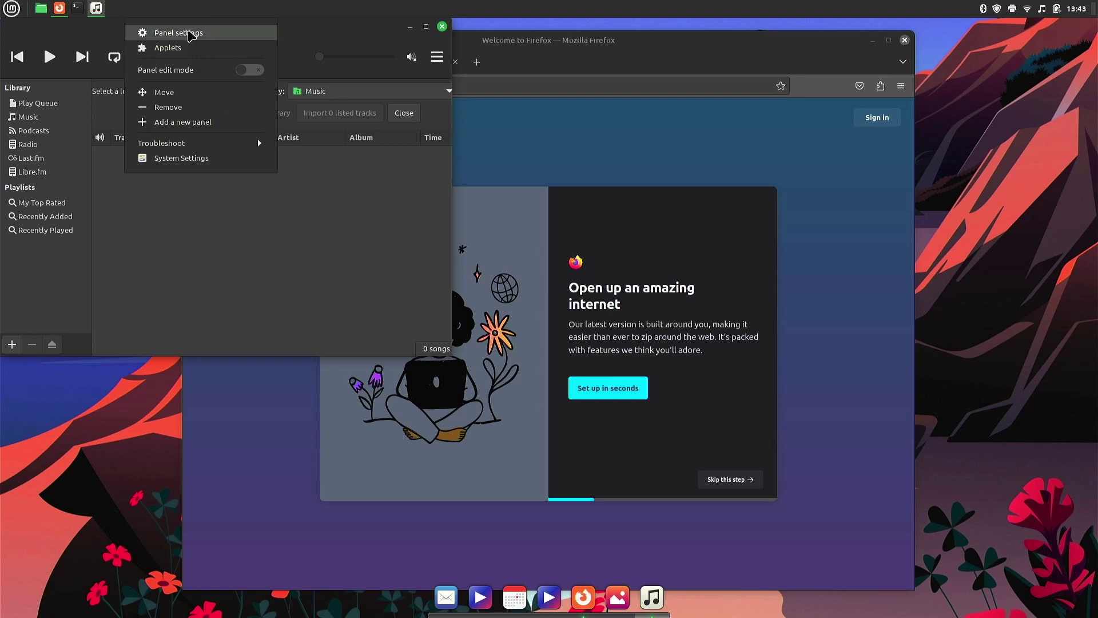
right_click(68, 8)
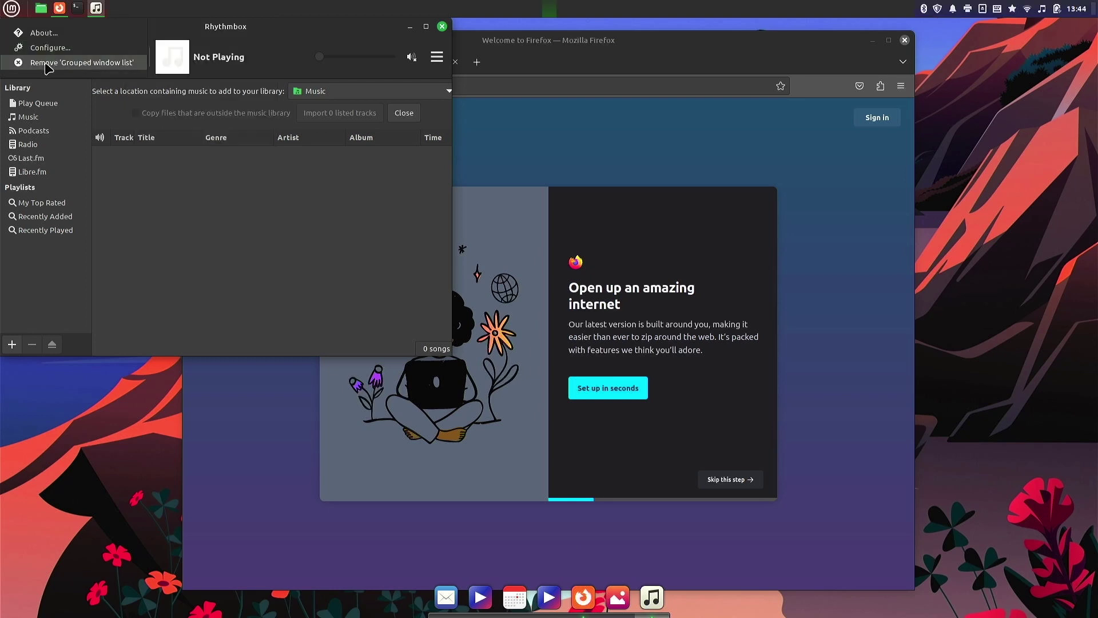
click(48, 64)
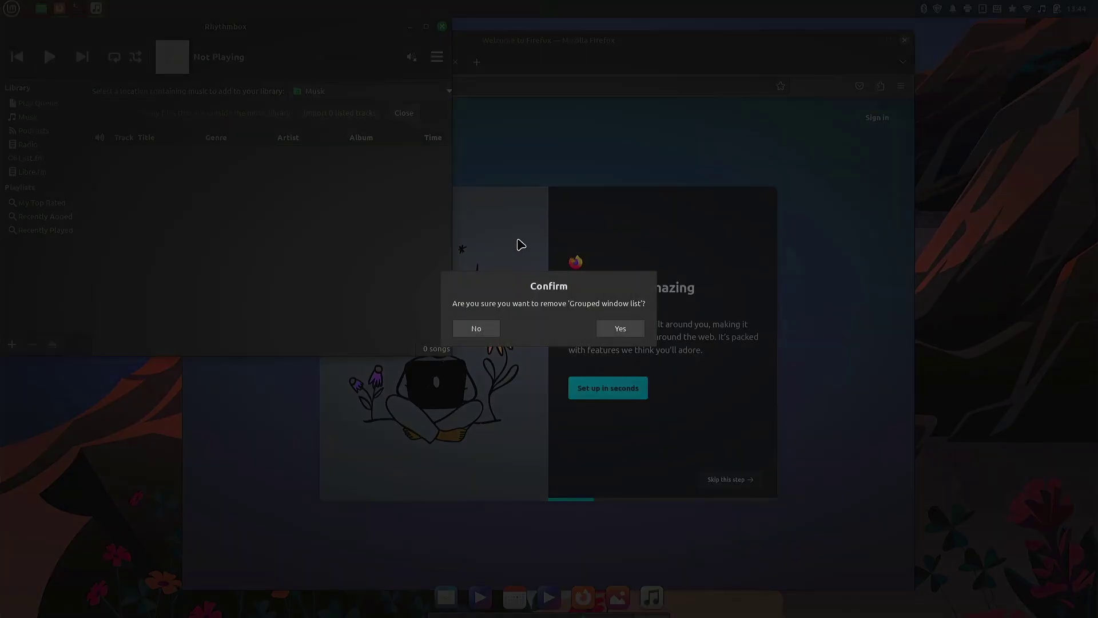
click(619, 328)
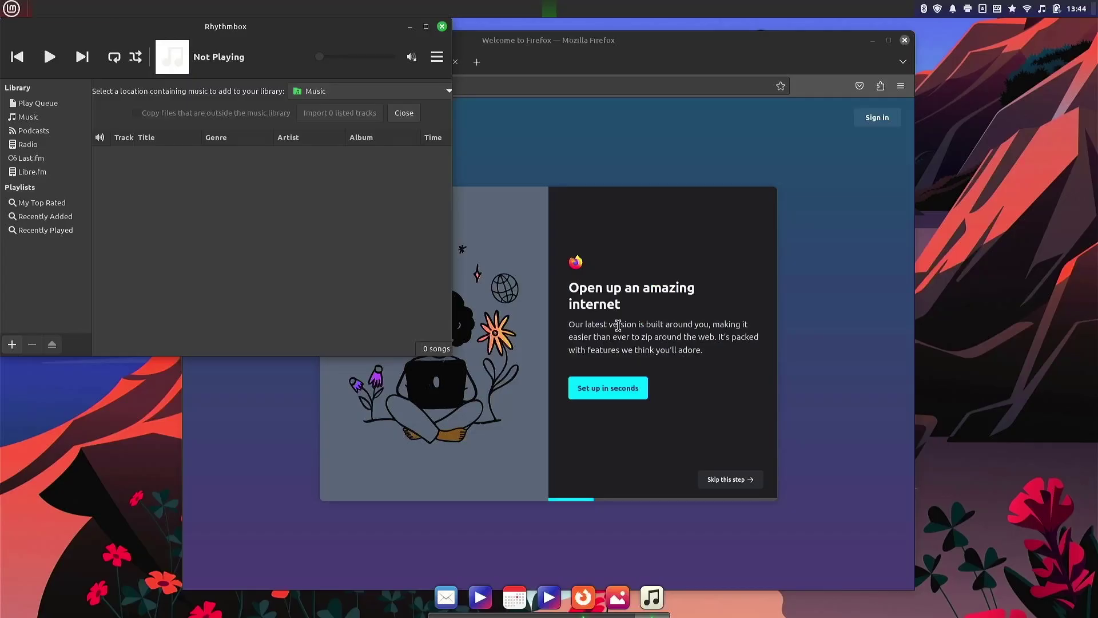
Minimize Rhythmbox and Firefox, then turn off panel edit mode.
click(410, 27)
click(873, 41)
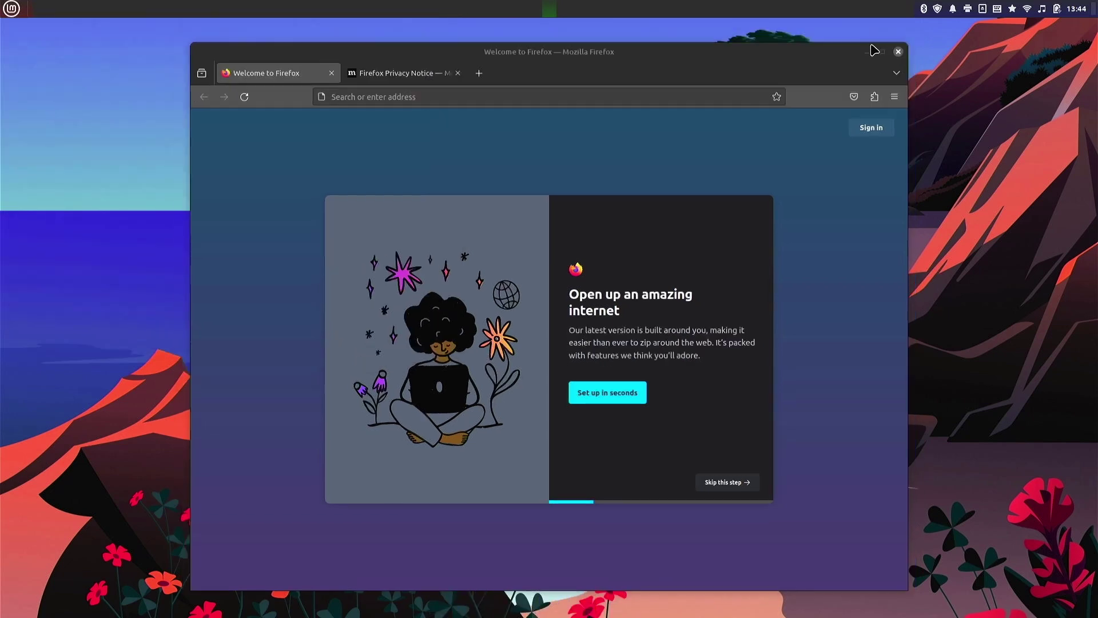
right_click(258, 13)
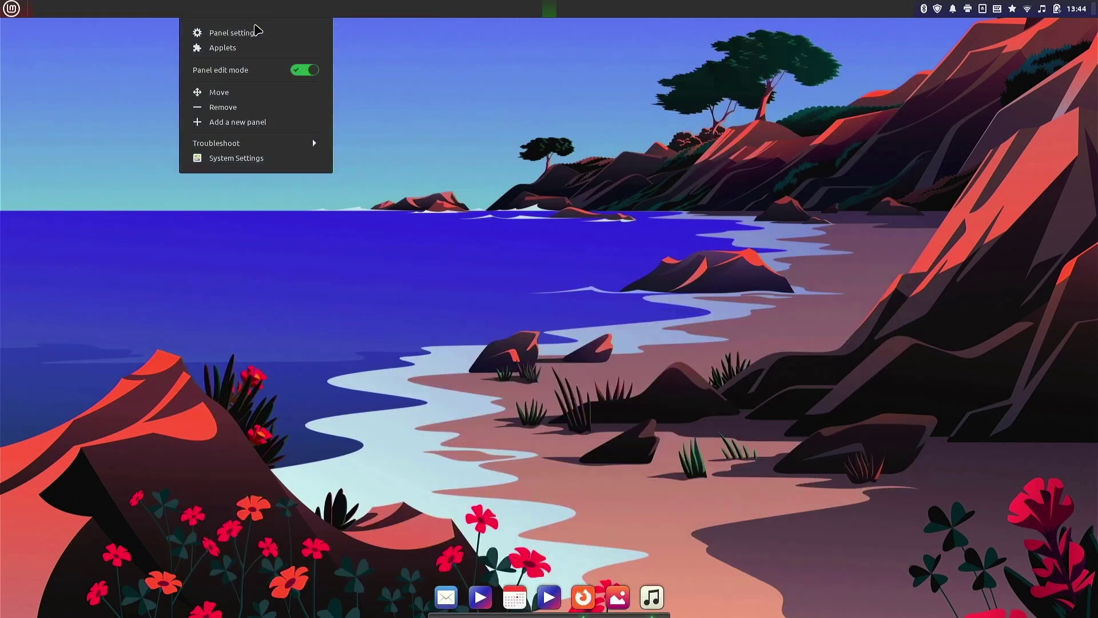
click(304, 74)
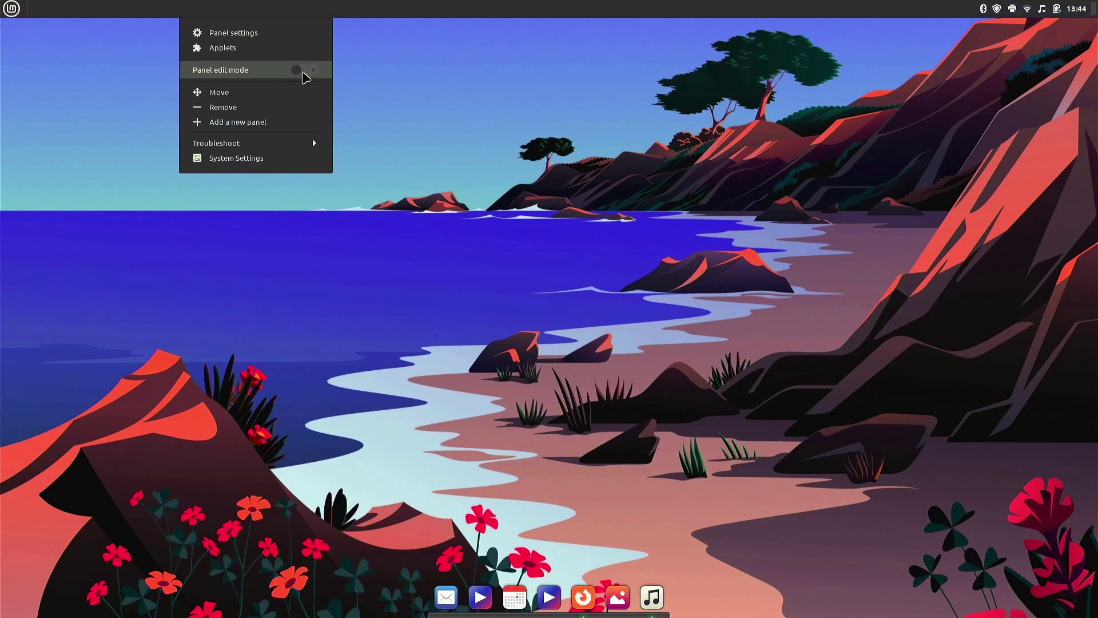
click(514, 147)
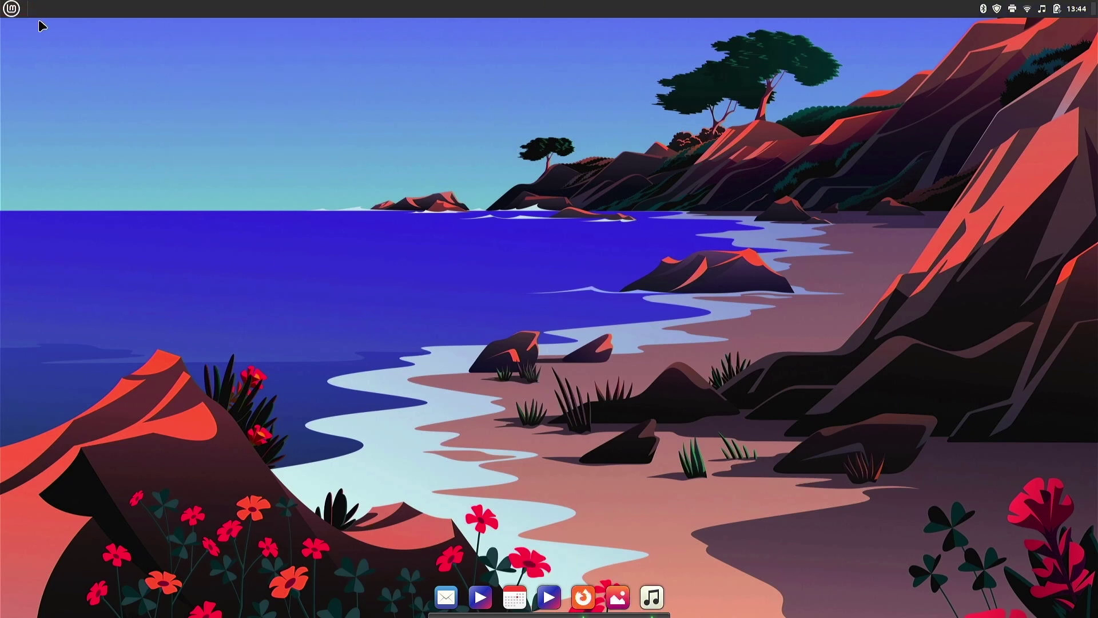
Check the applications menu from the top-left panel button, then bring up the dock's options.
click(12, 8)
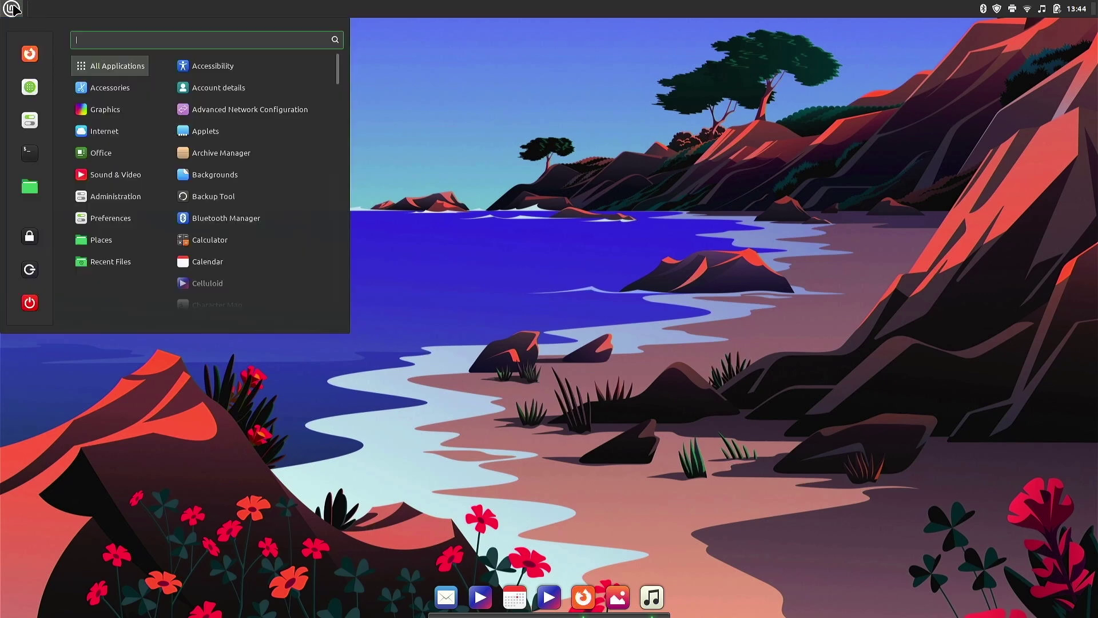
click(112, 12)
click(13, 10)
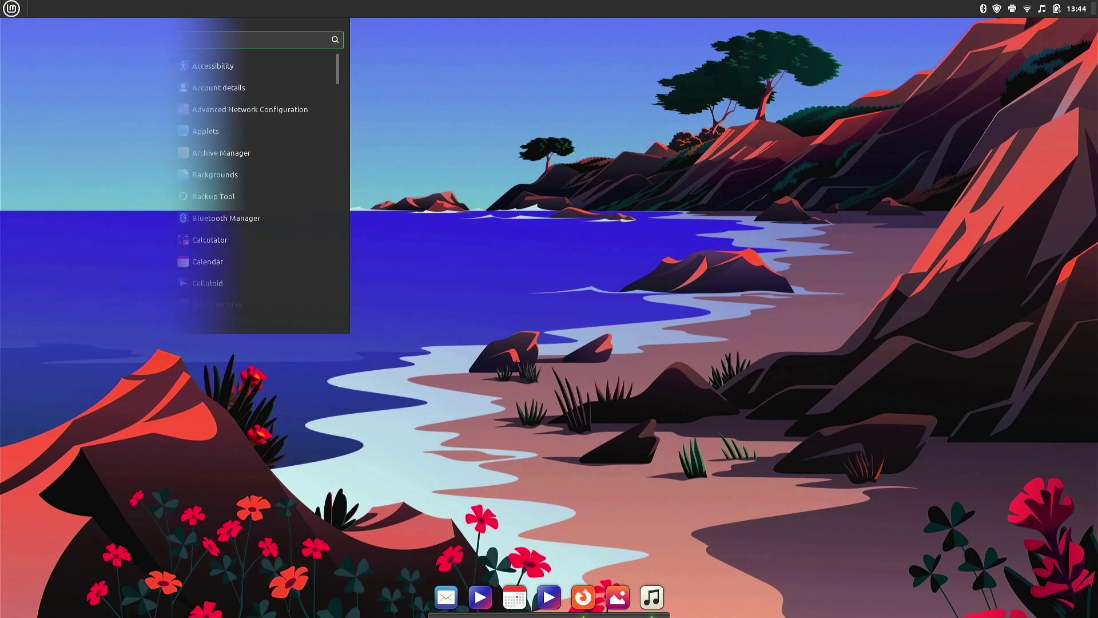
right_click(654, 613)
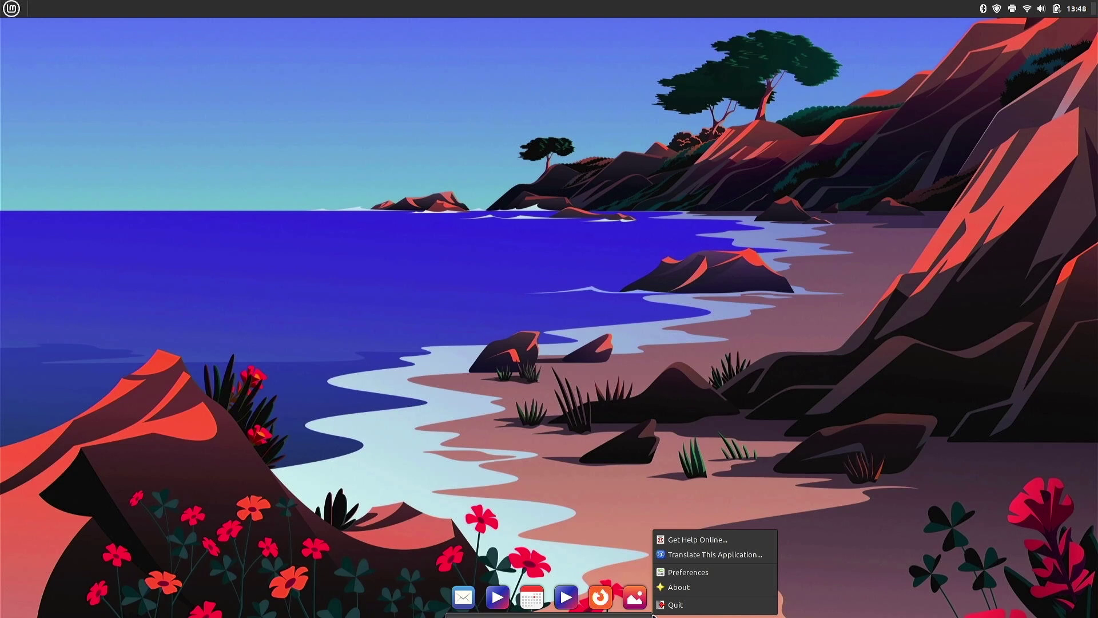
Drag the Battery docklet from Plank's Docklets preferences onto the dock.
click(688, 572)
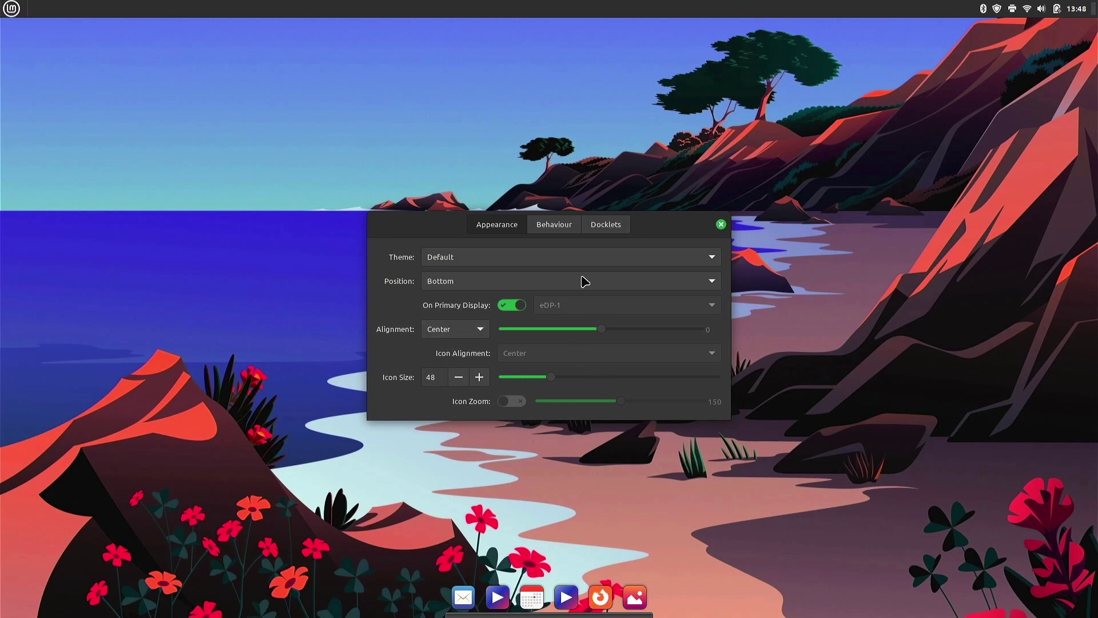
click(554, 226)
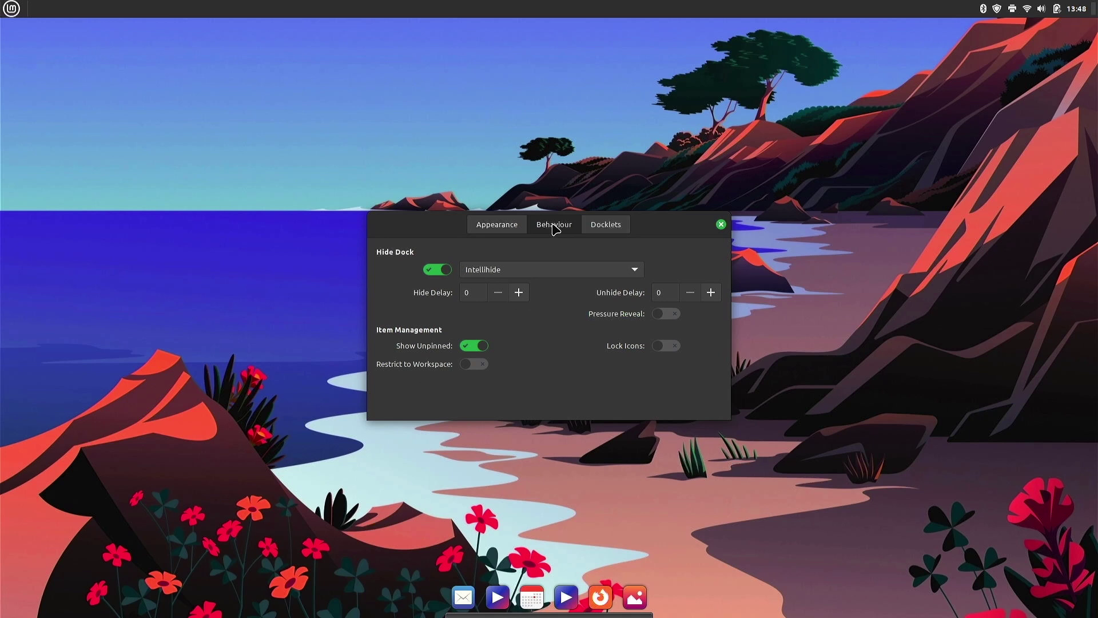
click(612, 228)
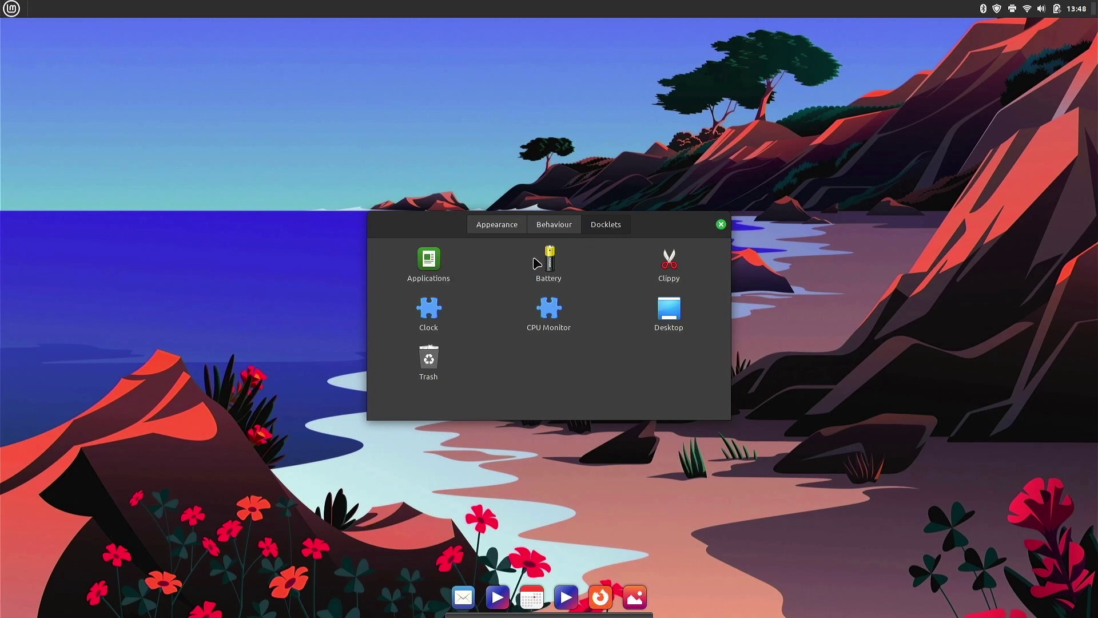
click(550, 262)
drag(550, 262, 643, 605)
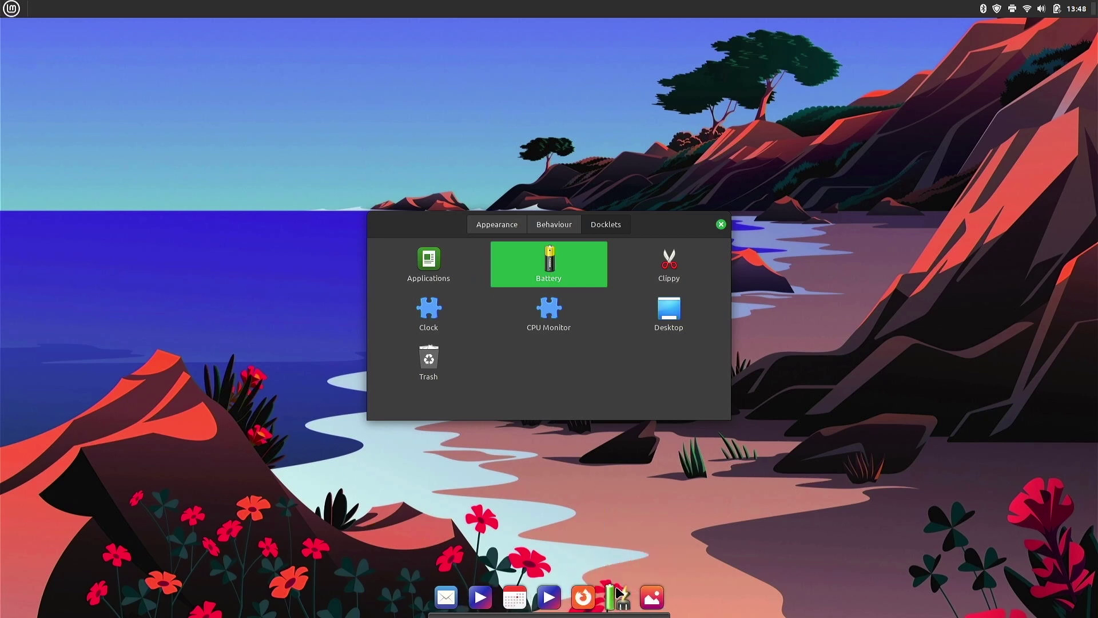
mouse_move(619, 596)
mouse_move(548, 310)
click(552, 224)
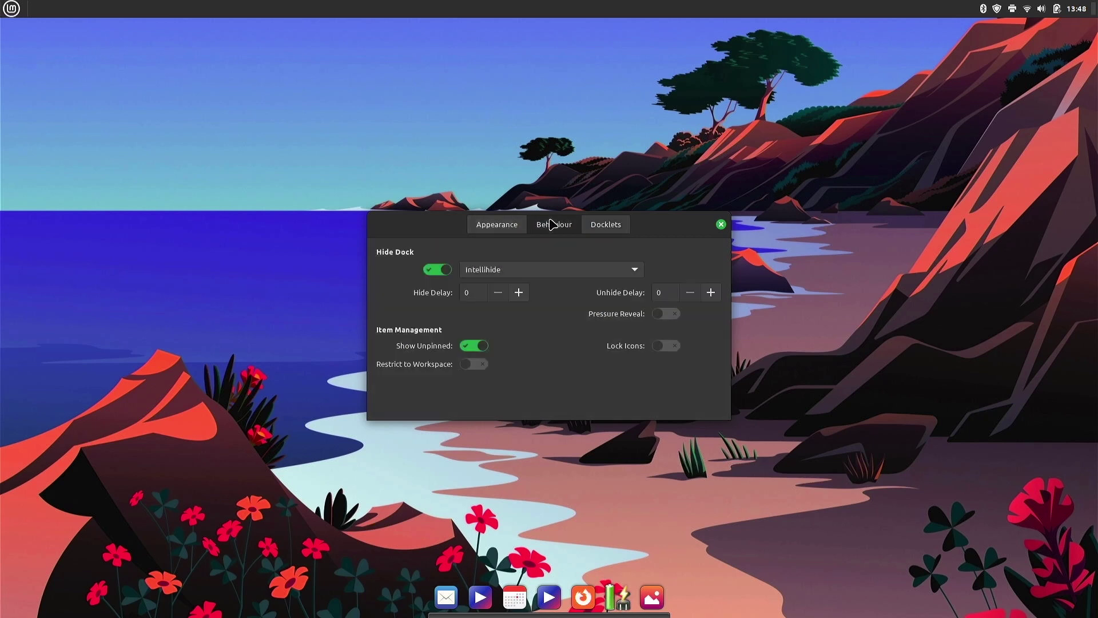
Keep Intellihide as the dock hiding mode and switch the dock theme to Gtk+.
click(559, 275)
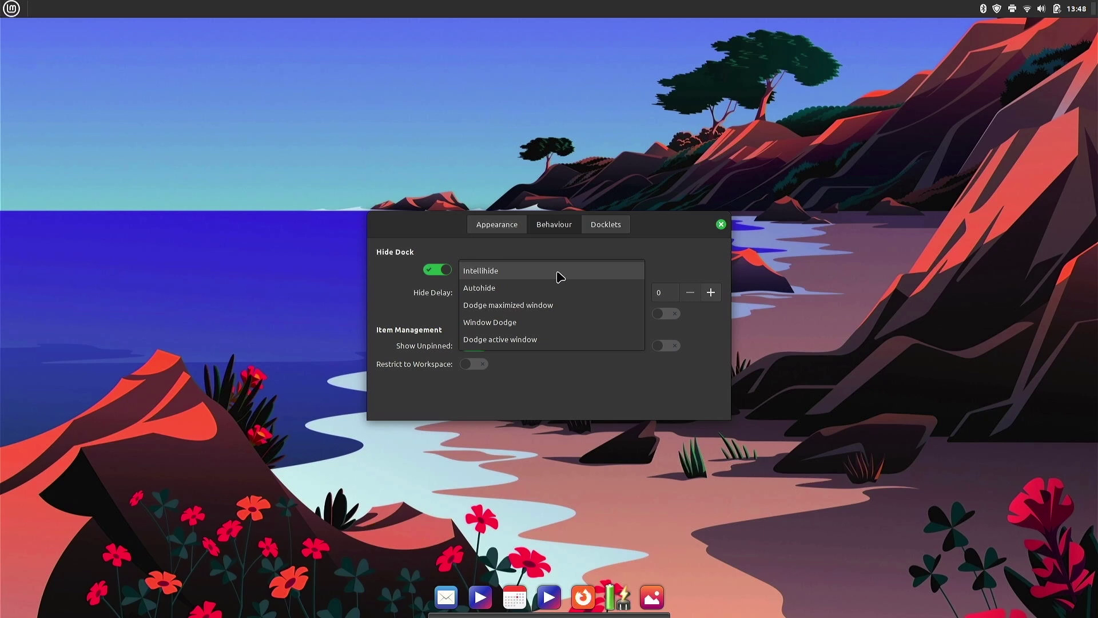
click(674, 252)
click(509, 224)
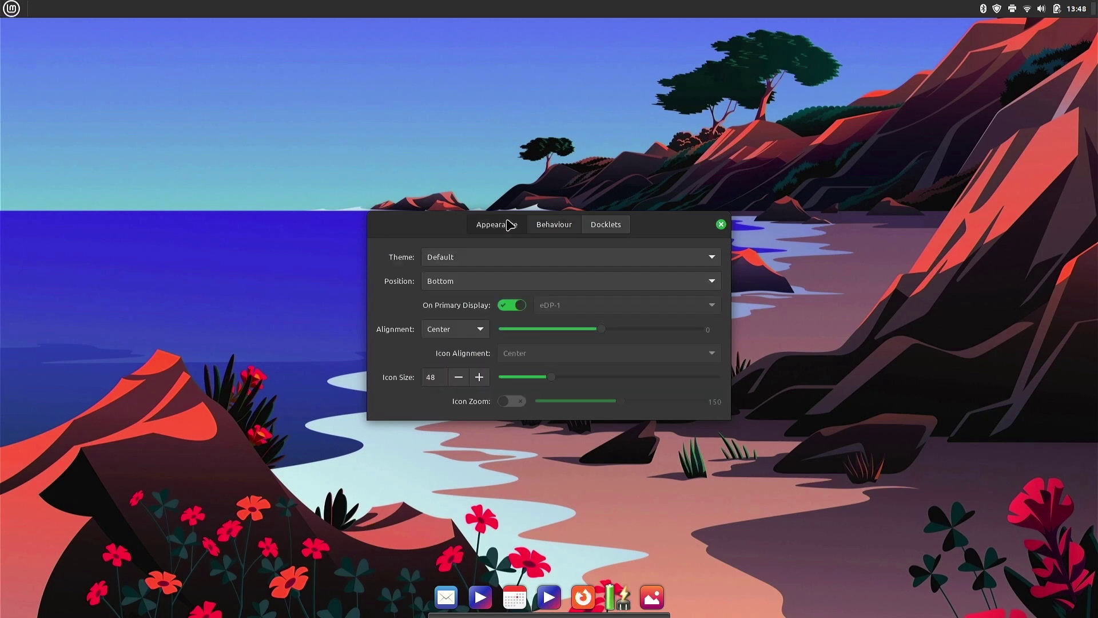
click(478, 259)
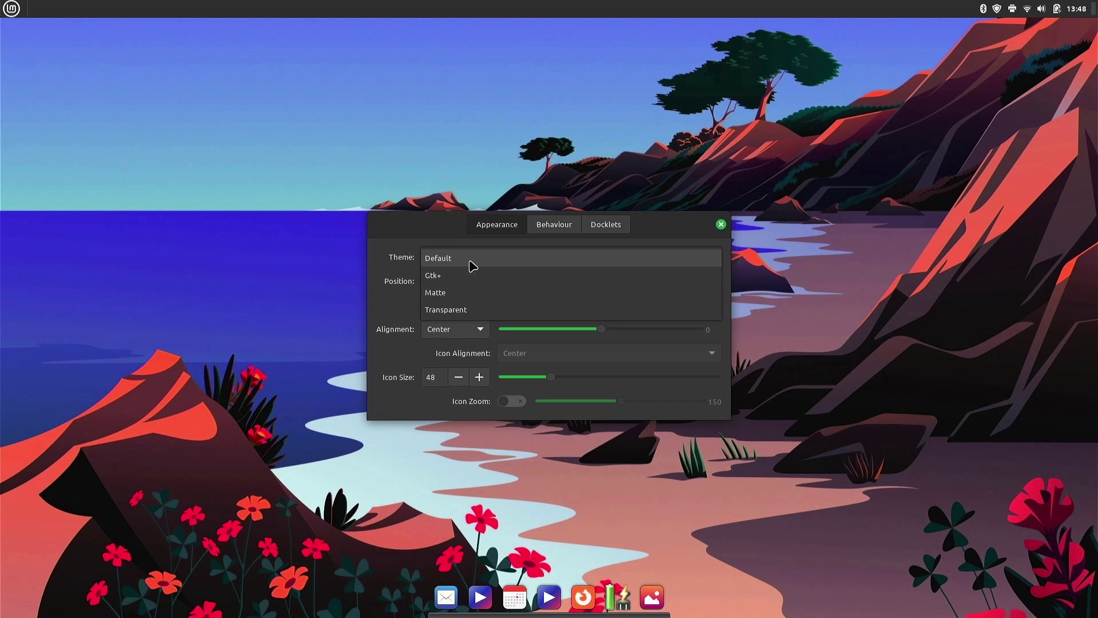
click(465, 276)
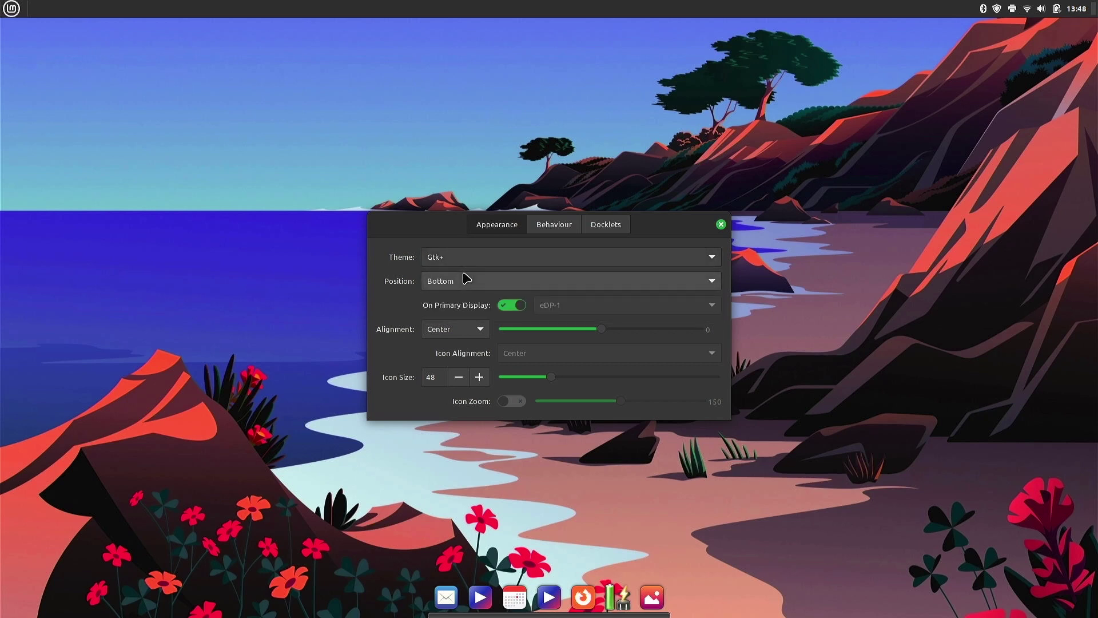
Try the Matte and Transparent dock themes, settle on Default, and close the preferences.
click(471, 260)
click(458, 279)
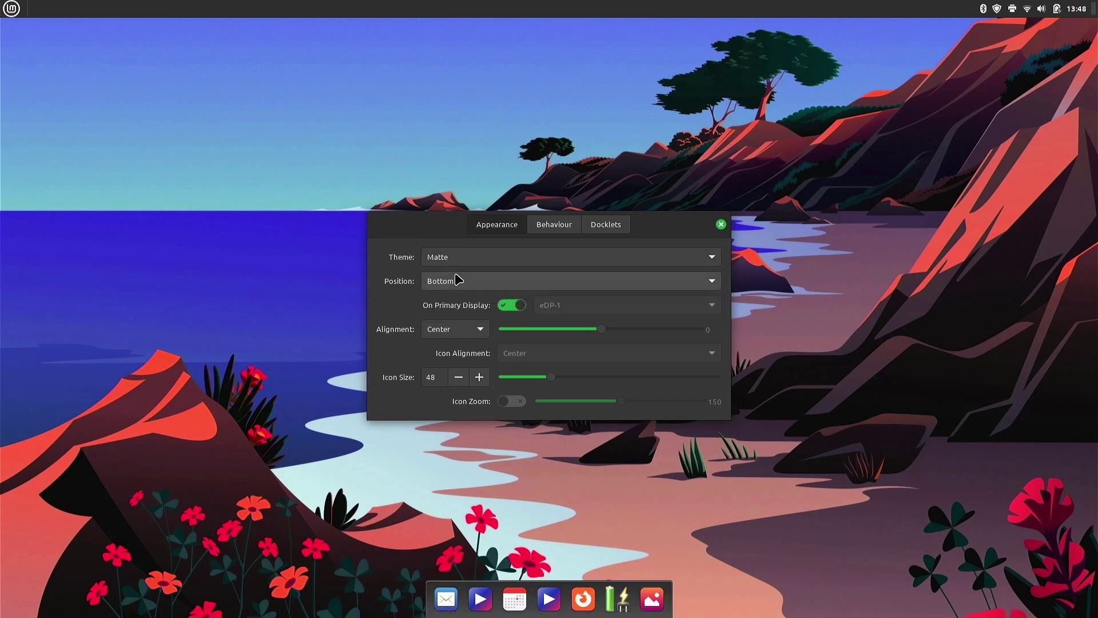
click(460, 261)
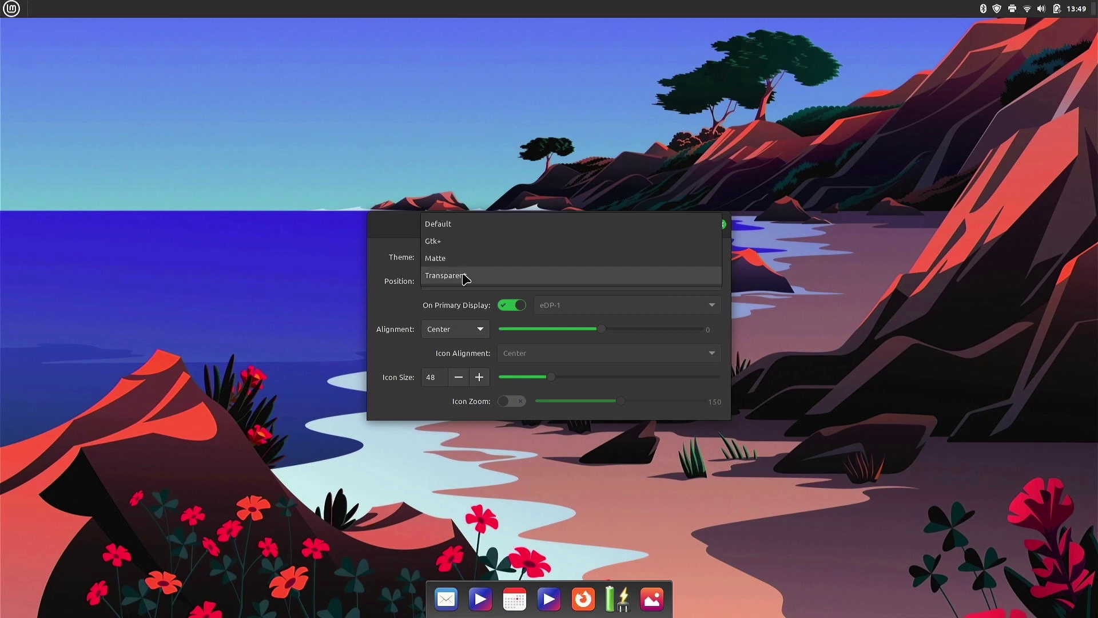
click(466, 275)
click(461, 259)
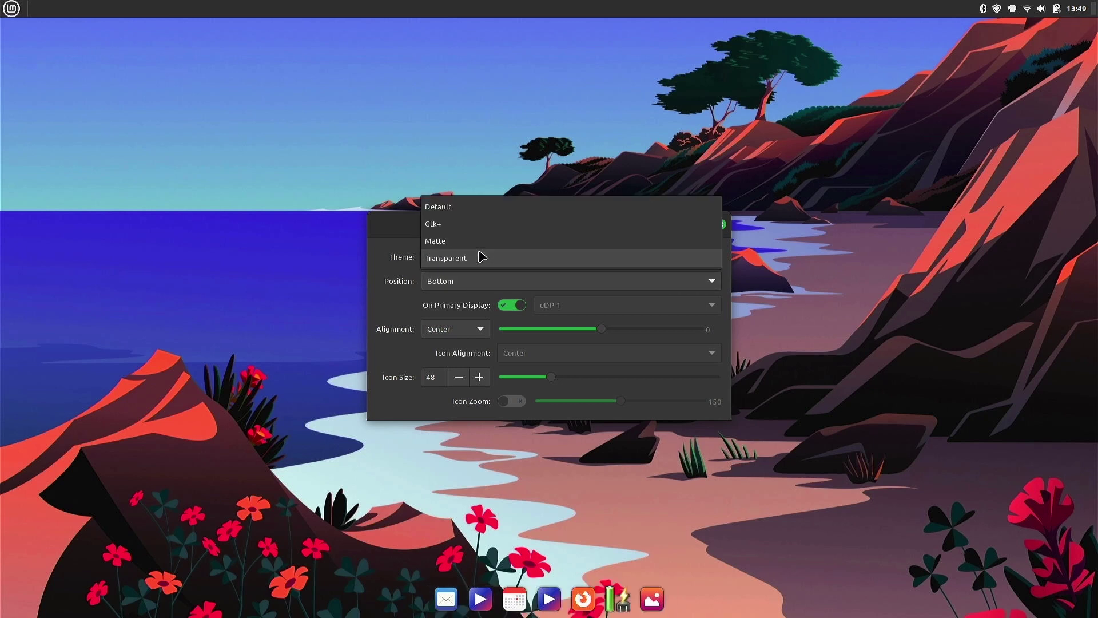
click(455, 215)
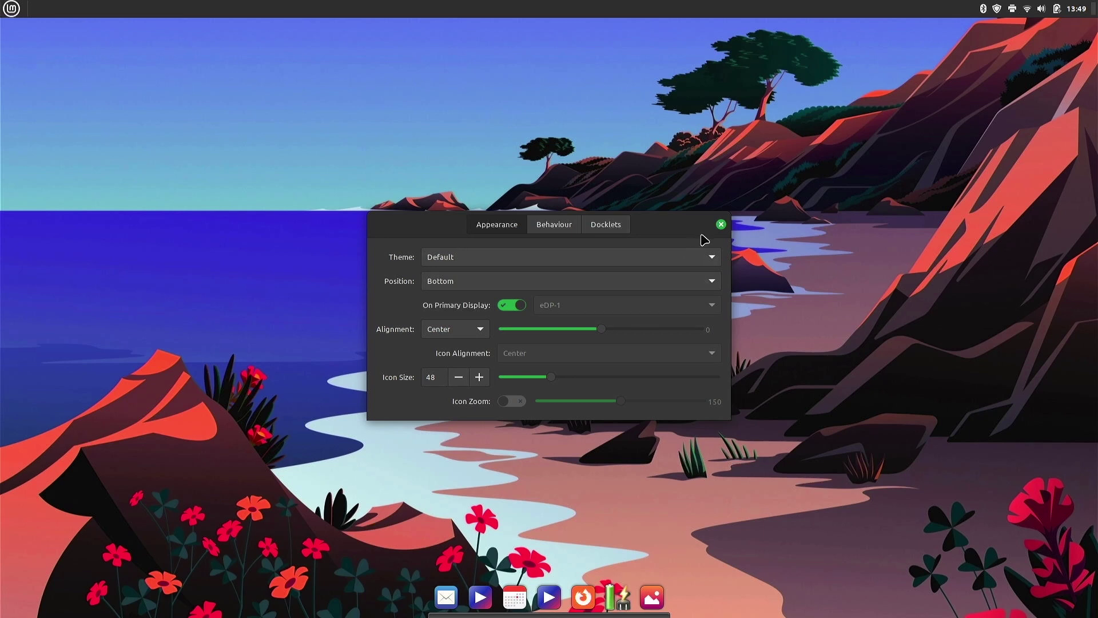
click(722, 225)
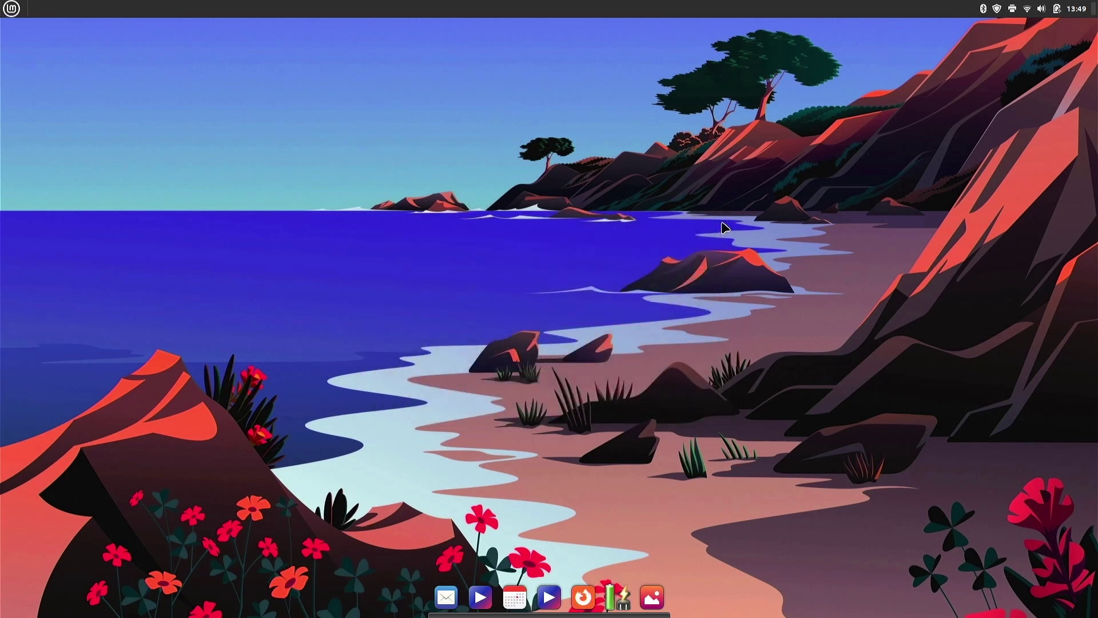
click(11, 9)
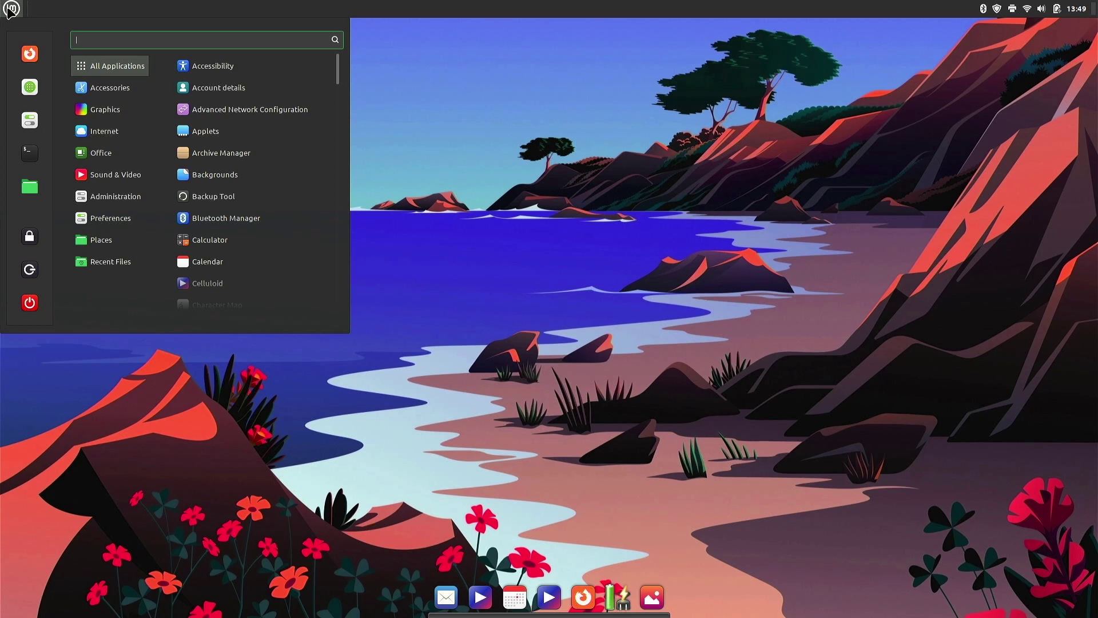
Search 'star' to launch Startup Applications, add the installed Plank app as a startup entry, and close it.
text(start)
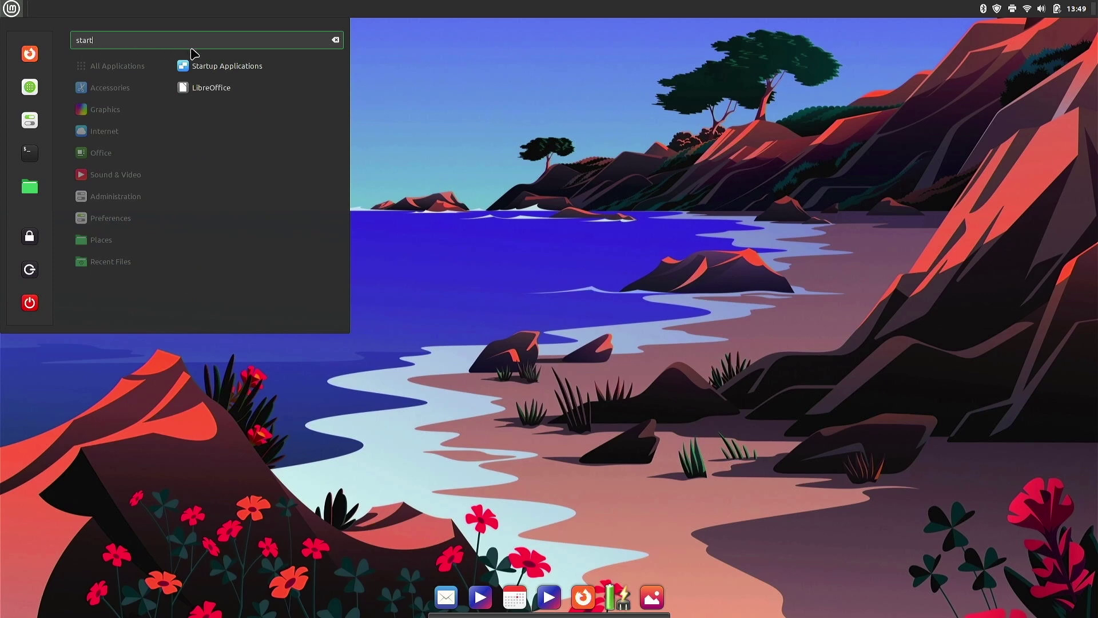
click(211, 59)
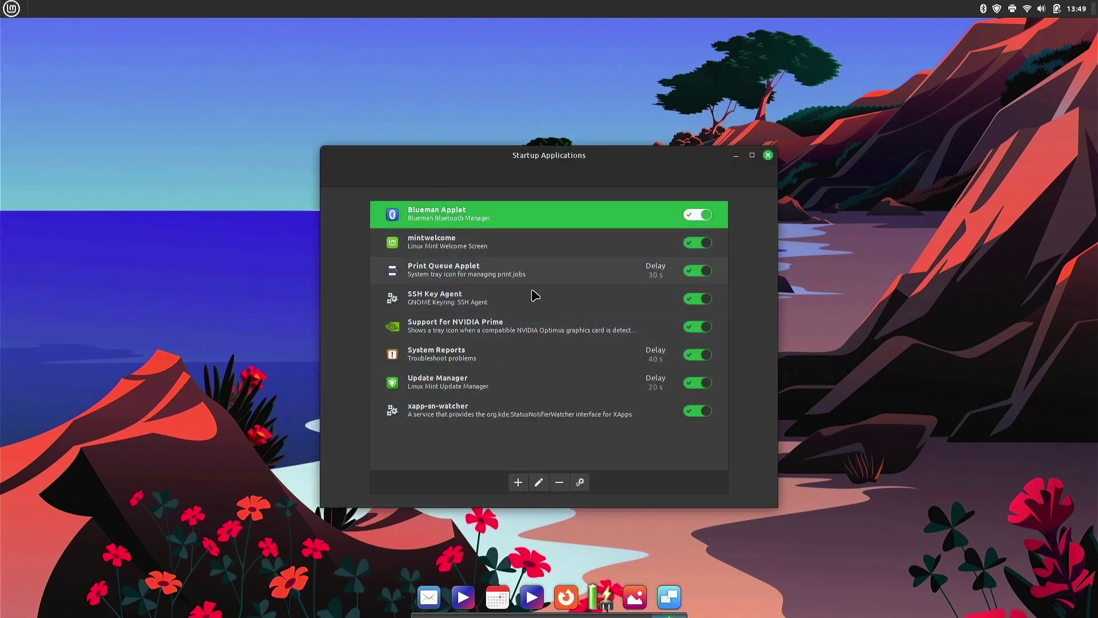
click(519, 483)
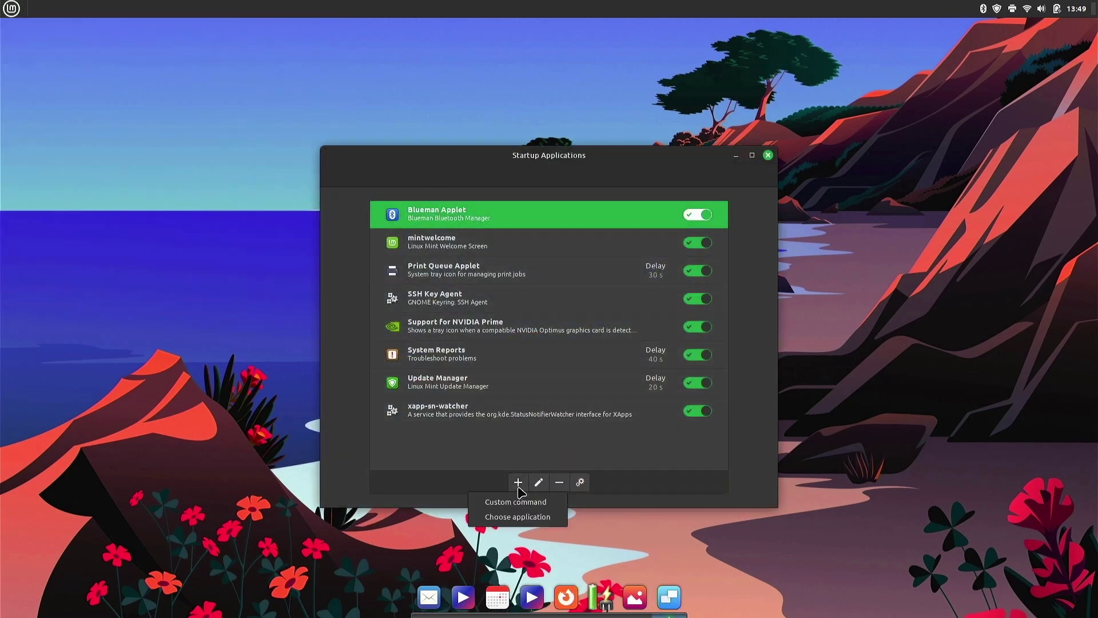
click(517, 517)
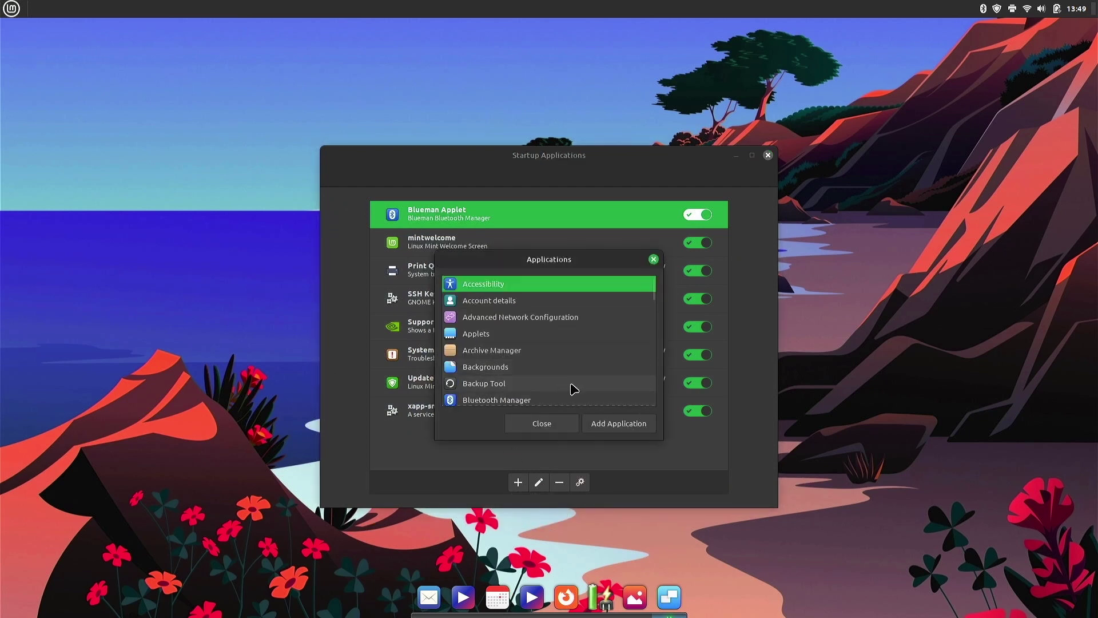
scroll(593, 360, down, 10)
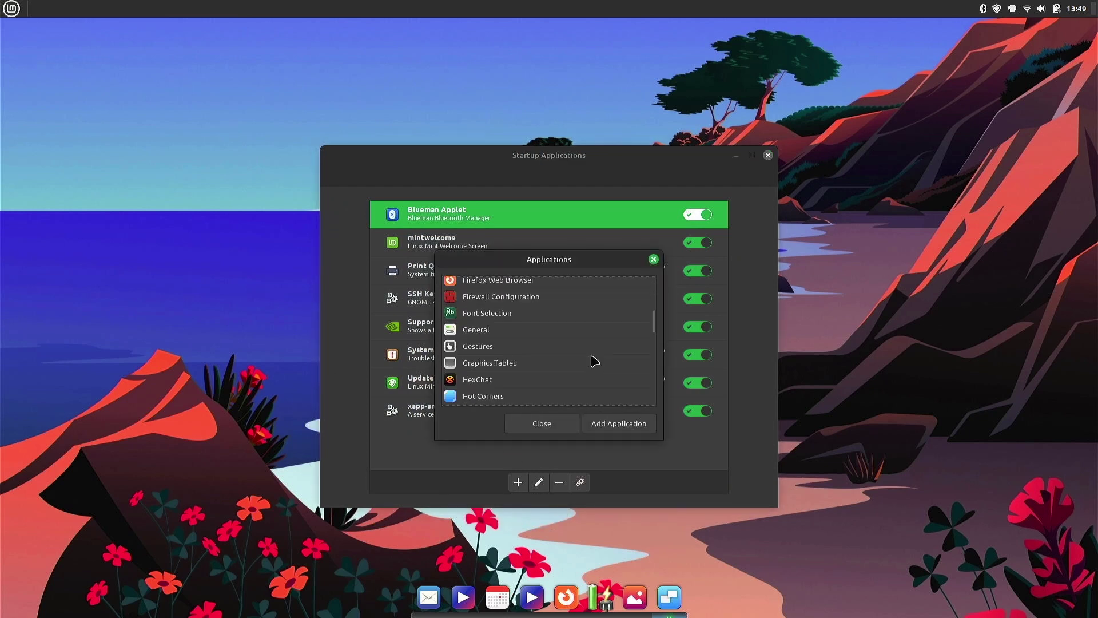
scroll(593, 360, down, 8)
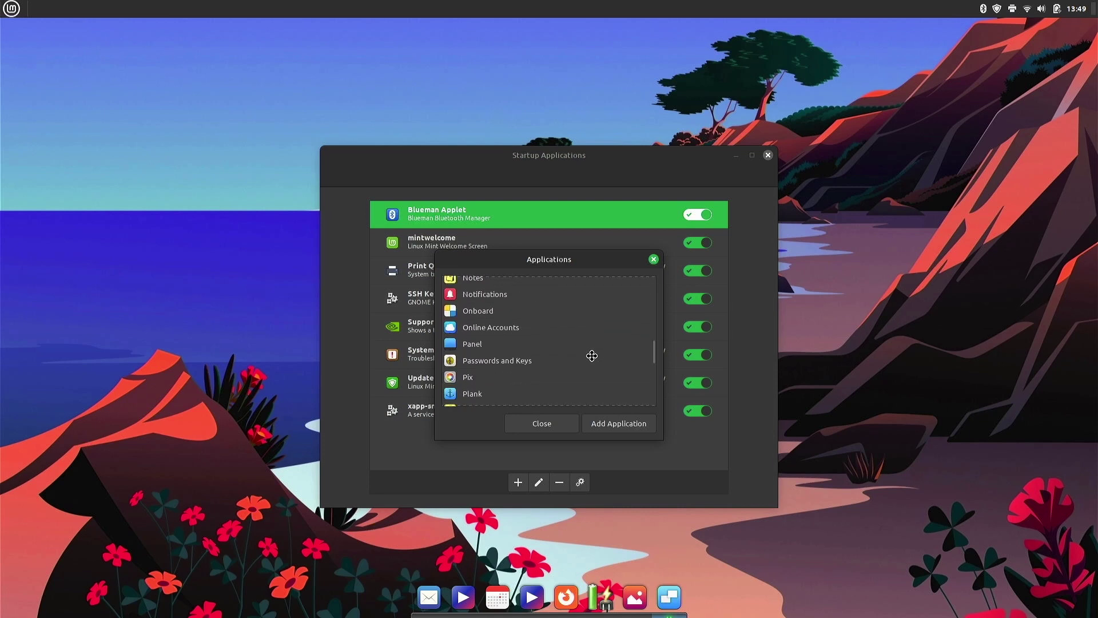
click(493, 393)
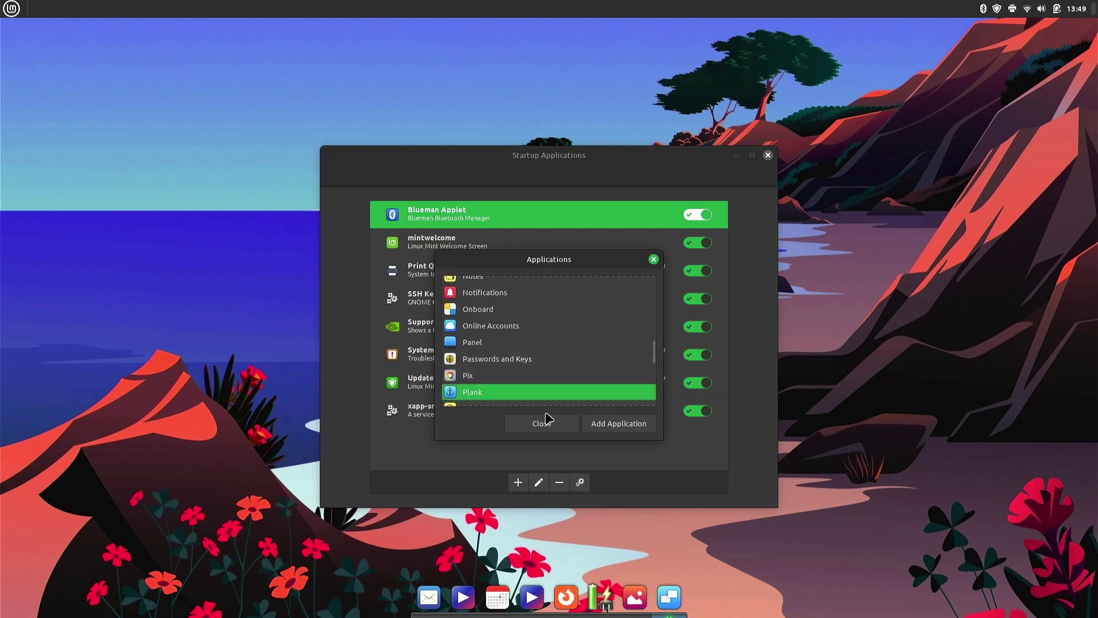
click(609, 426)
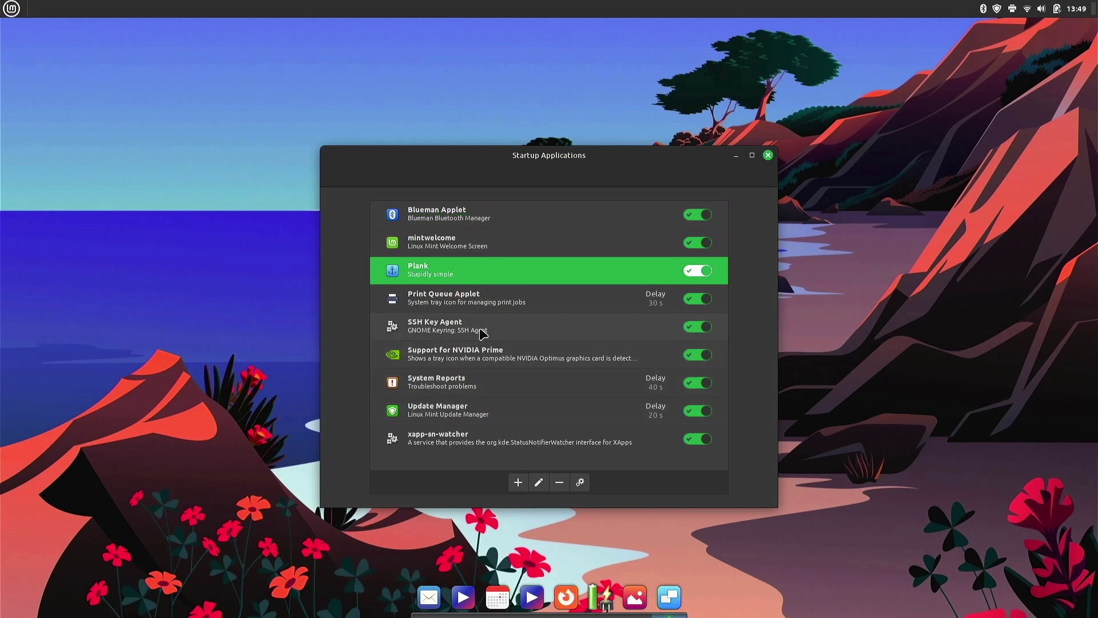
click(419, 212)
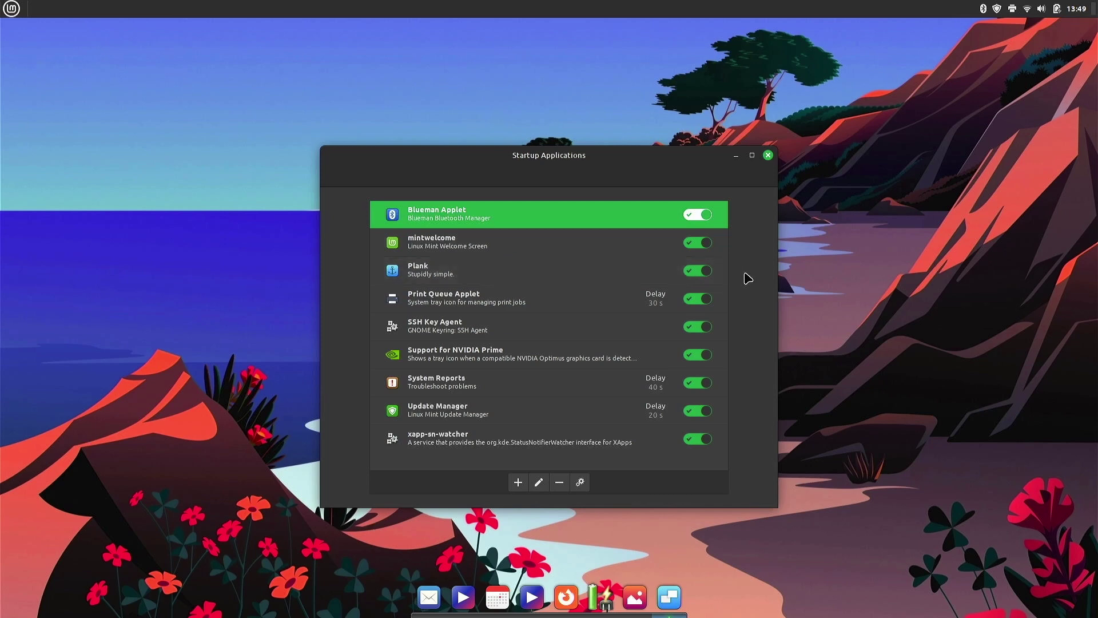
click(768, 156)
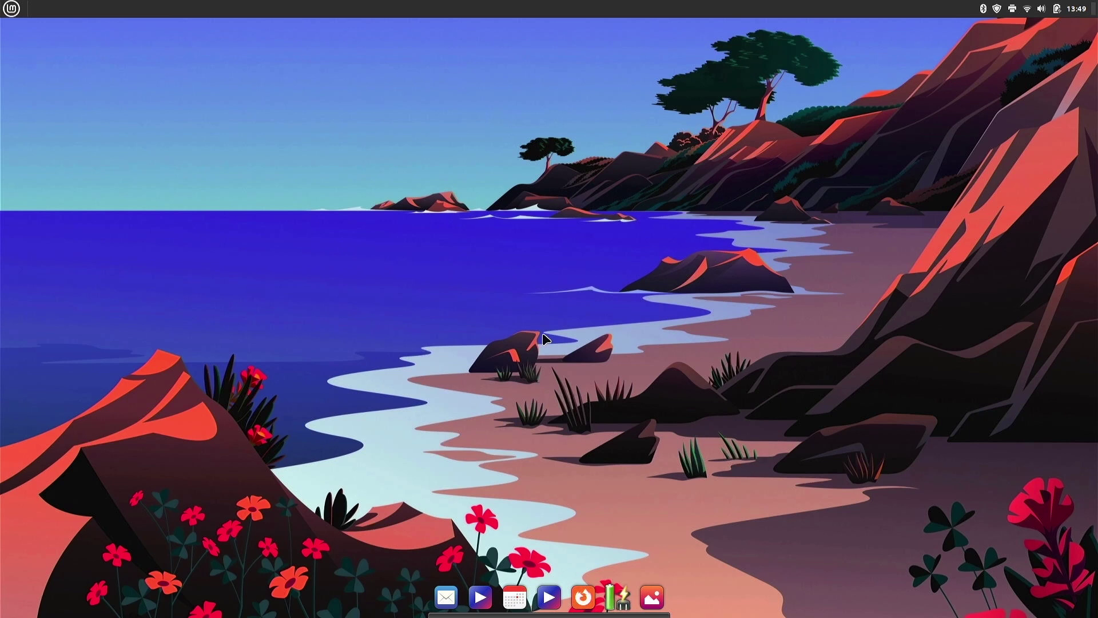
Open Display Settings from the desktop context menu and enable fractional scaling.
right_click(548, 285)
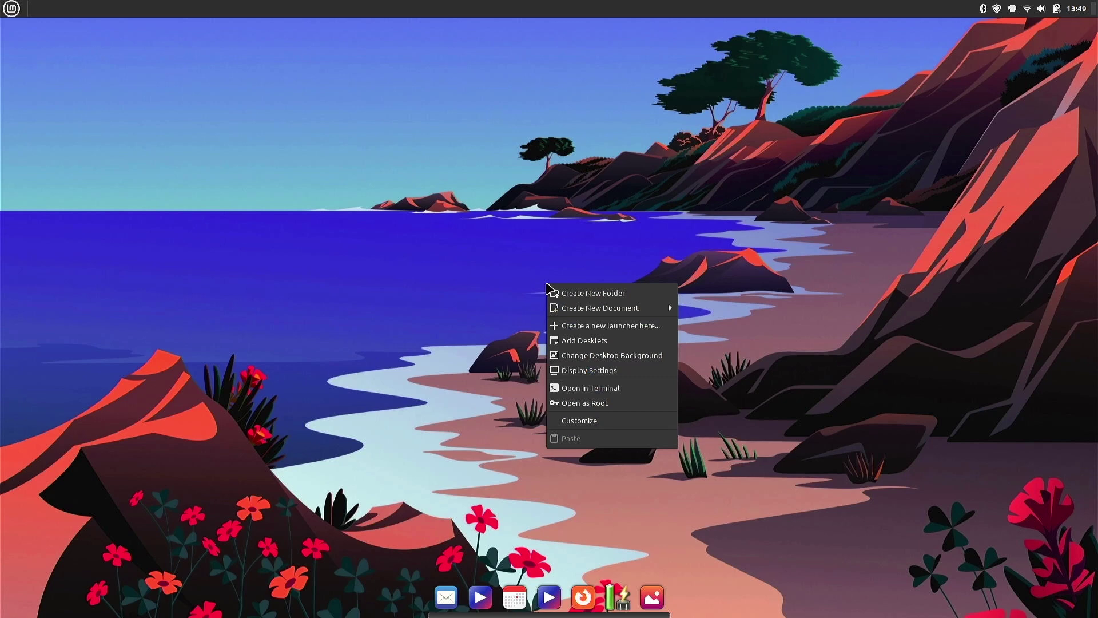
click(587, 375)
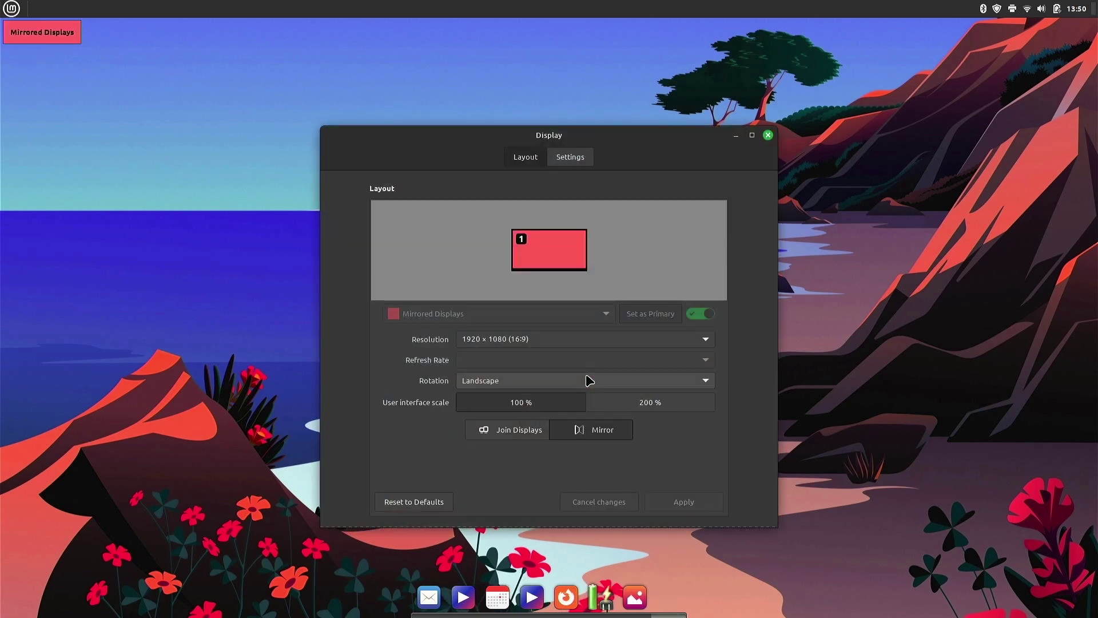
click(569, 162)
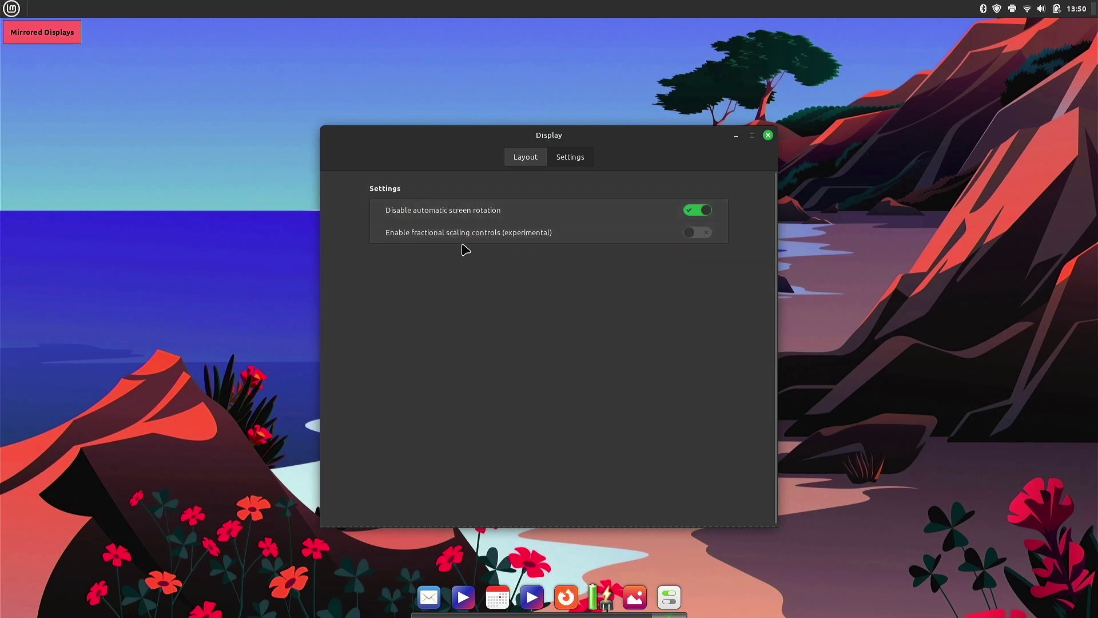
click(702, 234)
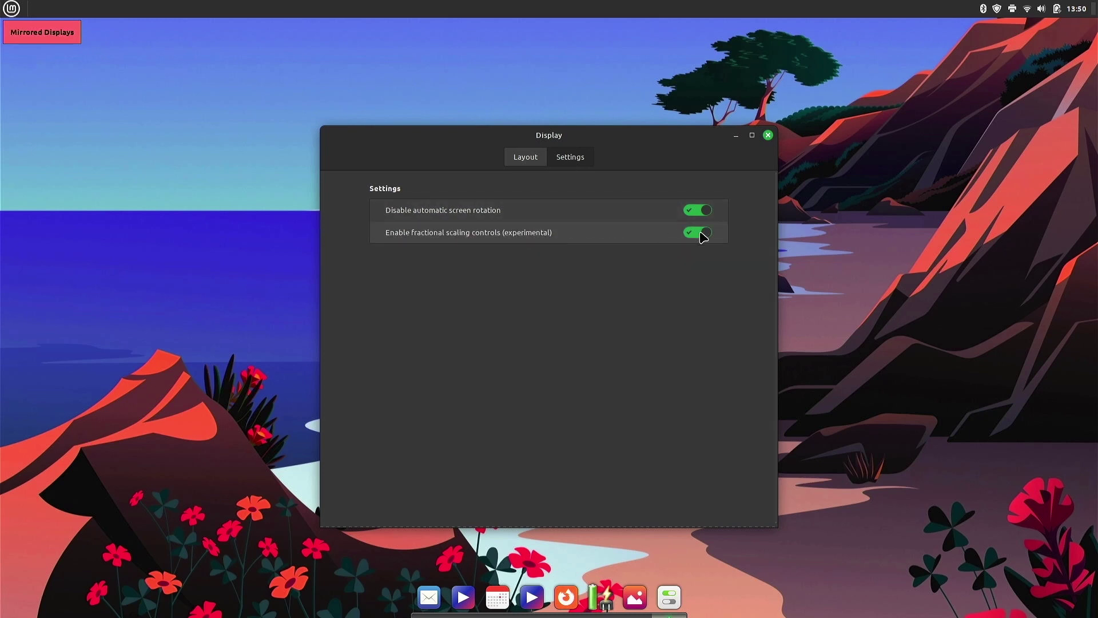
Set the monitor scale to 150 %, apply and keep the new configuration, then close.
click(529, 158)
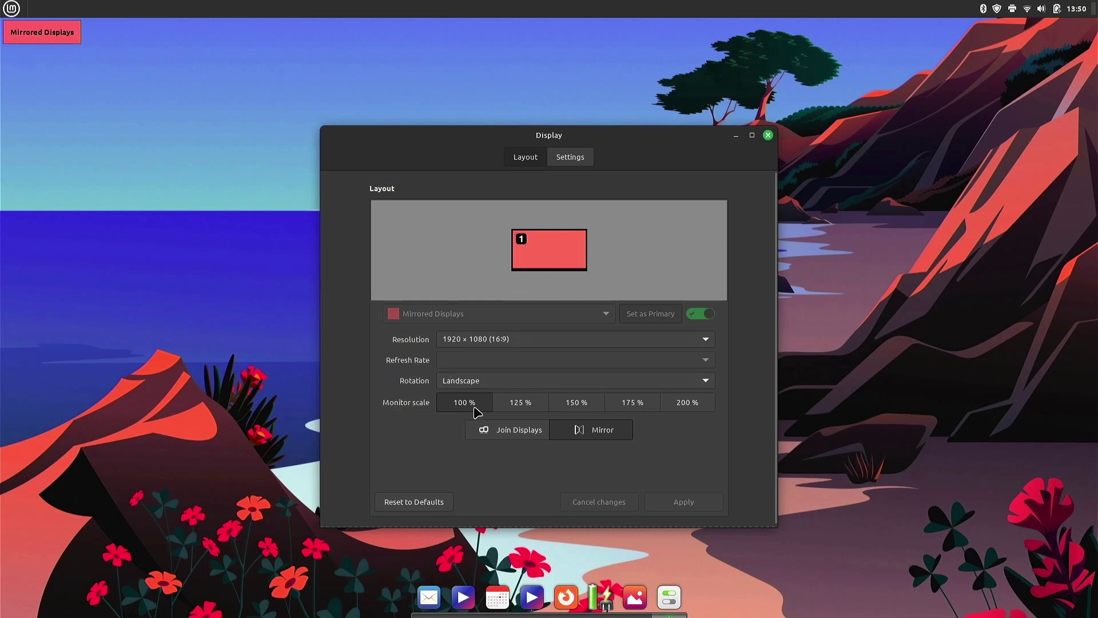
click(597, 405)
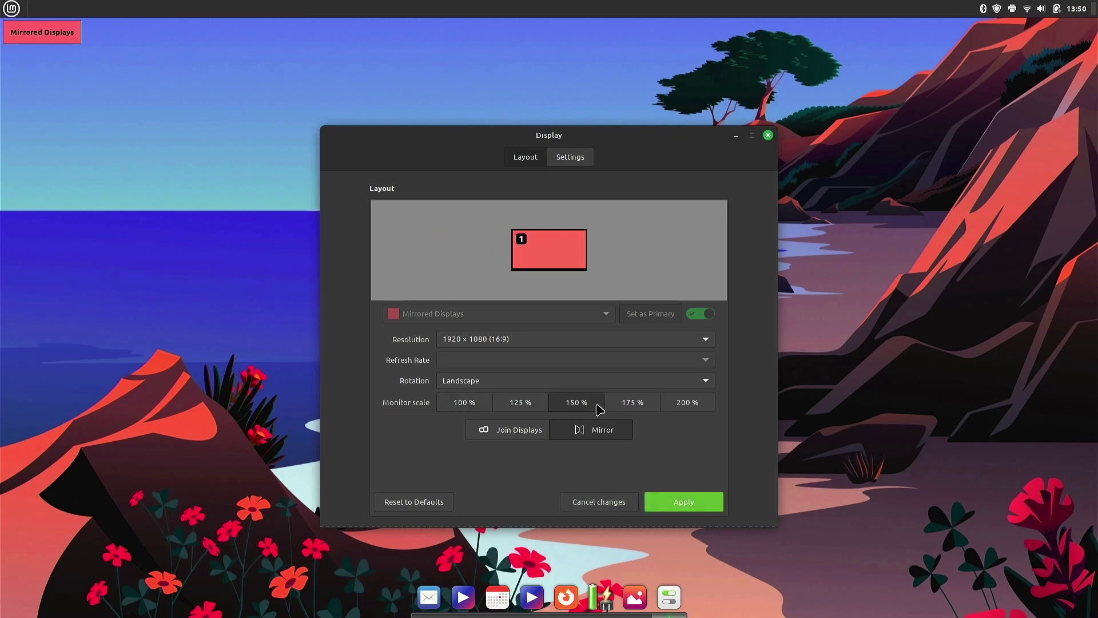
click(677, 499)
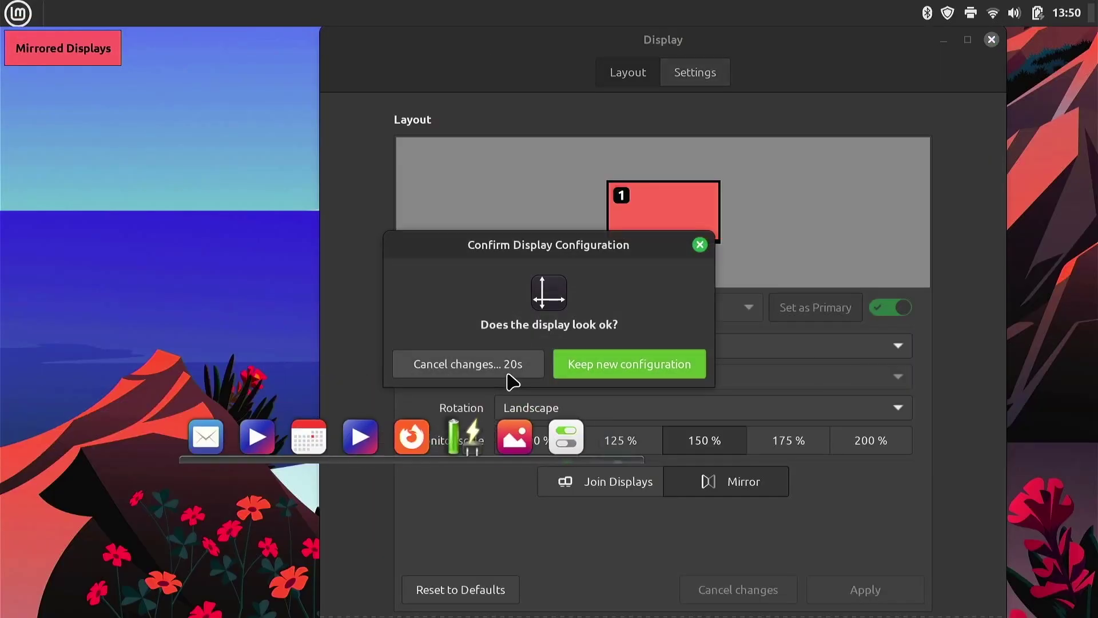
click(571, 372)
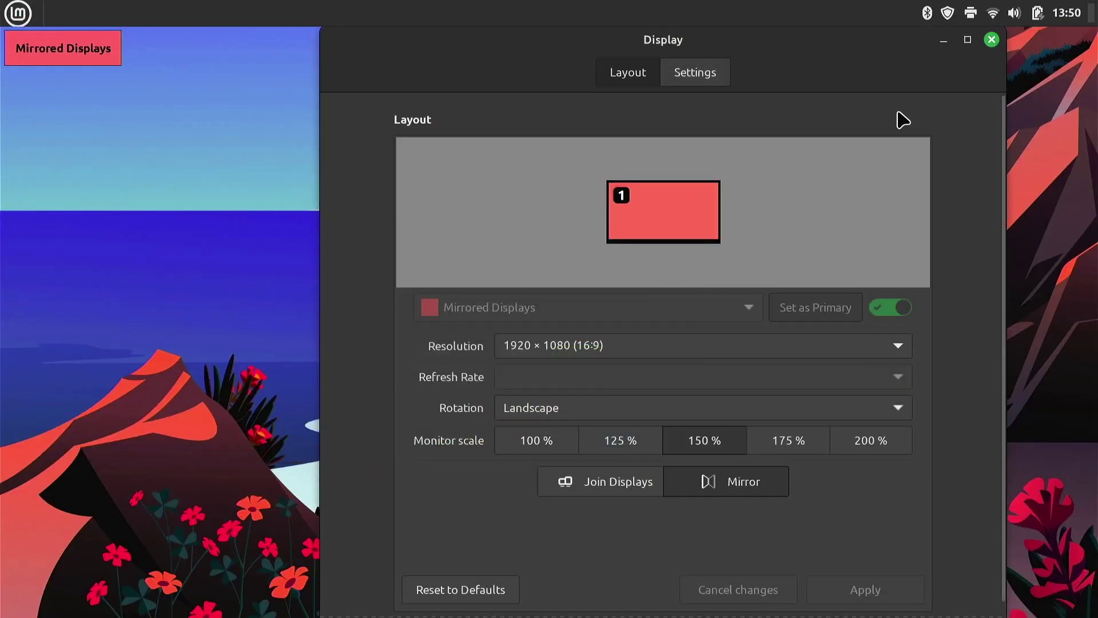
click(992, 40)
Restart the system from the Mint menu's Quit options.
key(super)
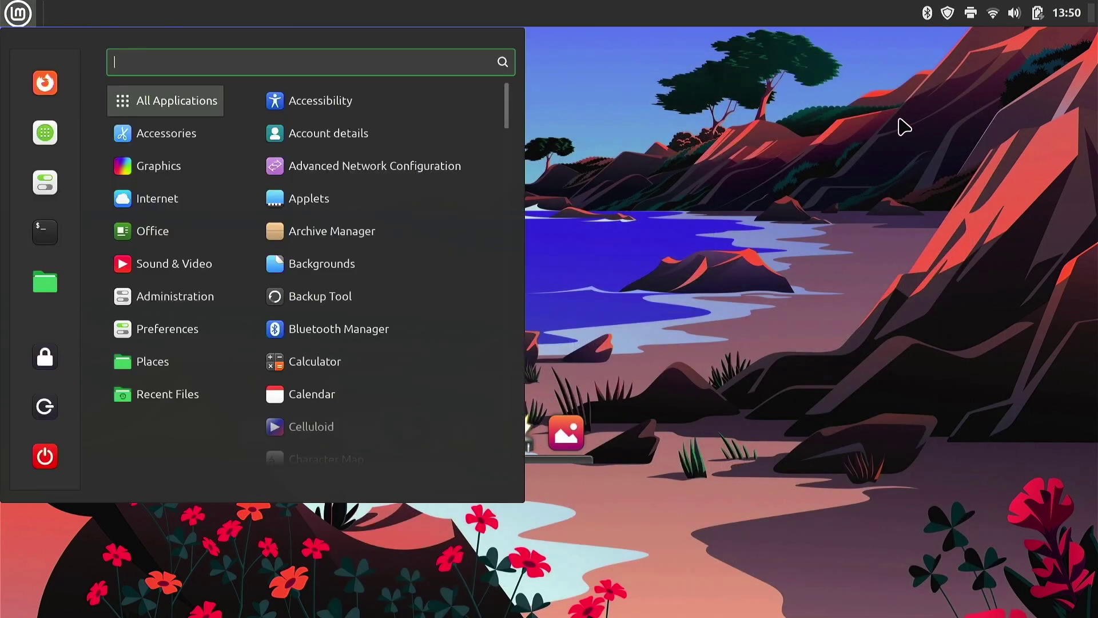
key(super)
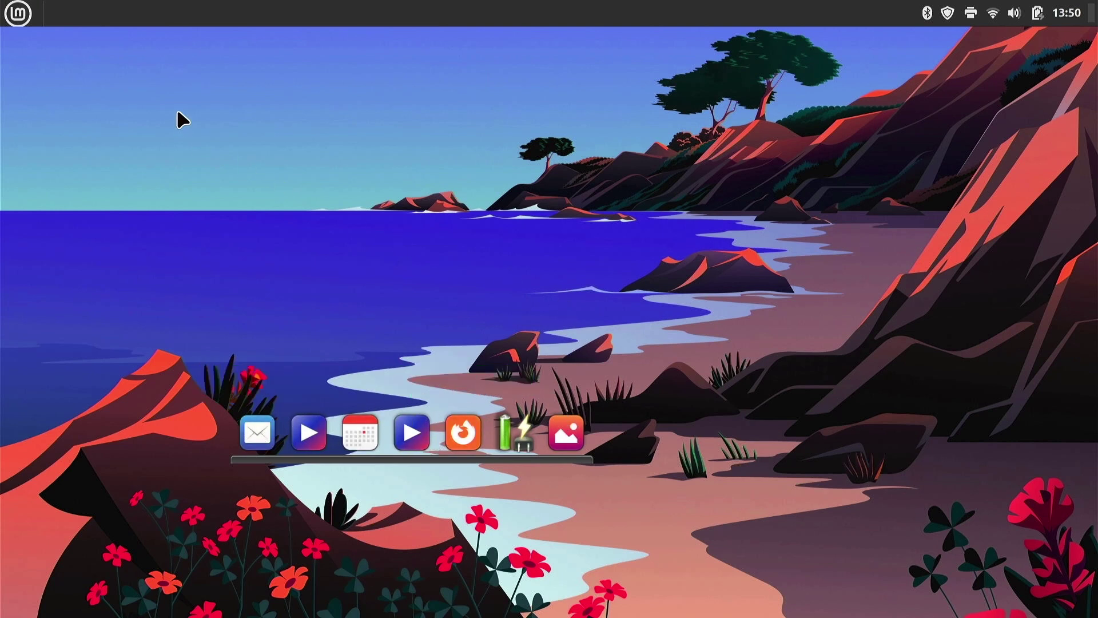
click(18, 13)
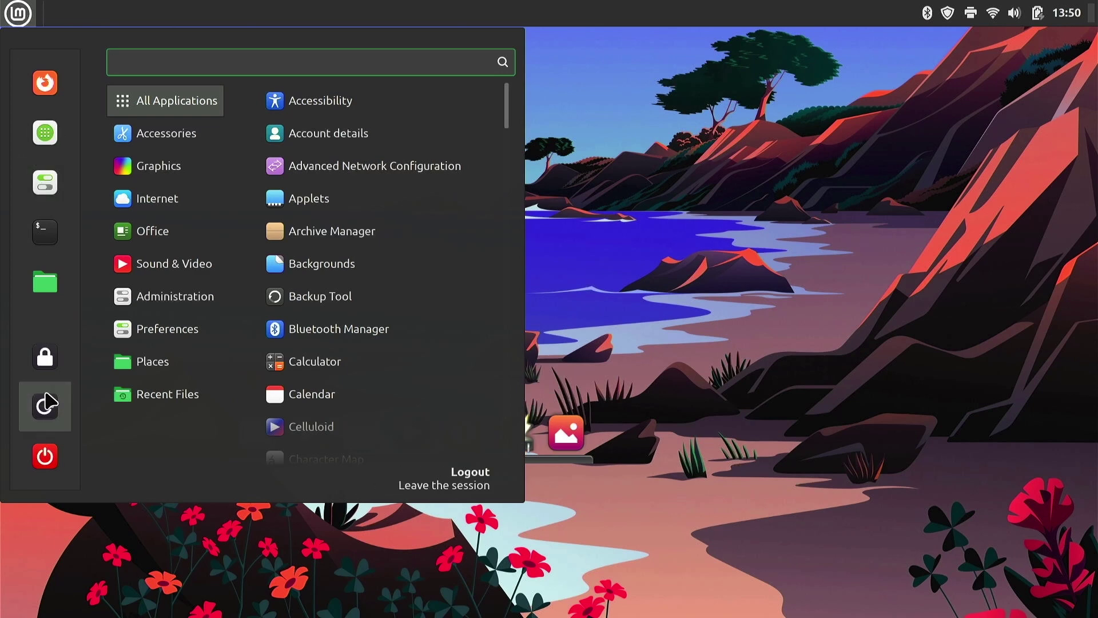
click(45, 456)
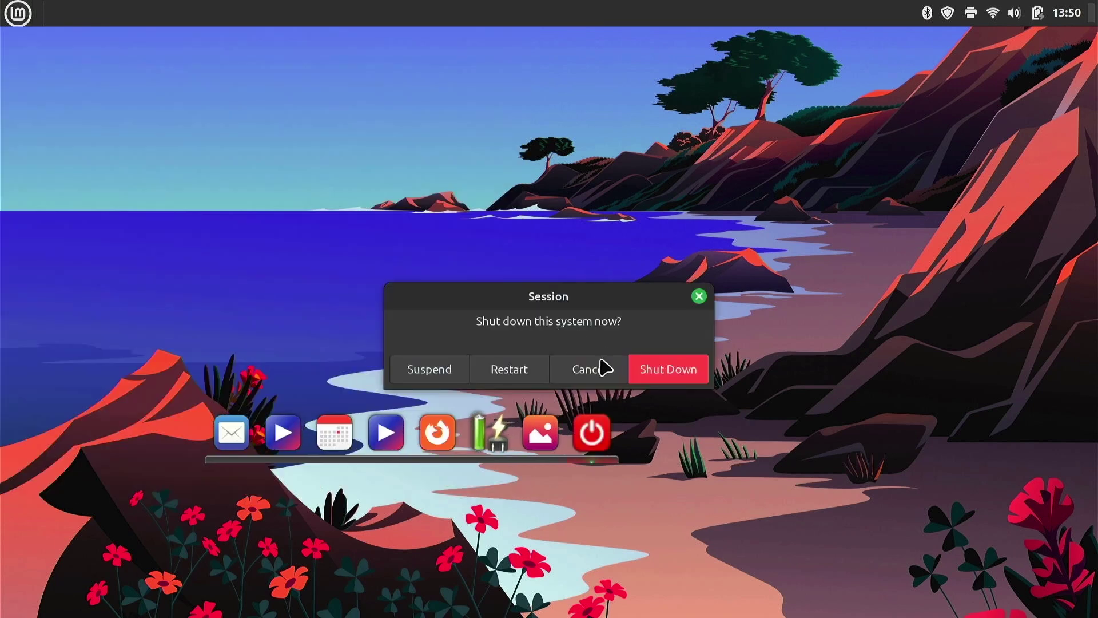
click(529, 373)
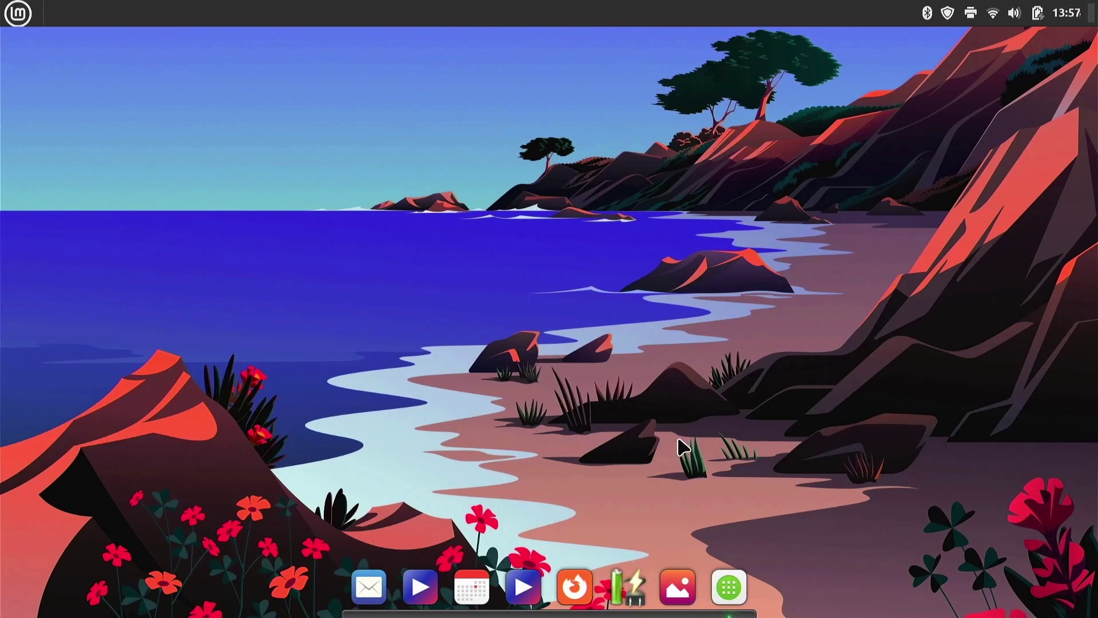
Launch Extensions via an 'ext' search and download the Mouse Shake Zoom Extension.
key(super)
text(ext)
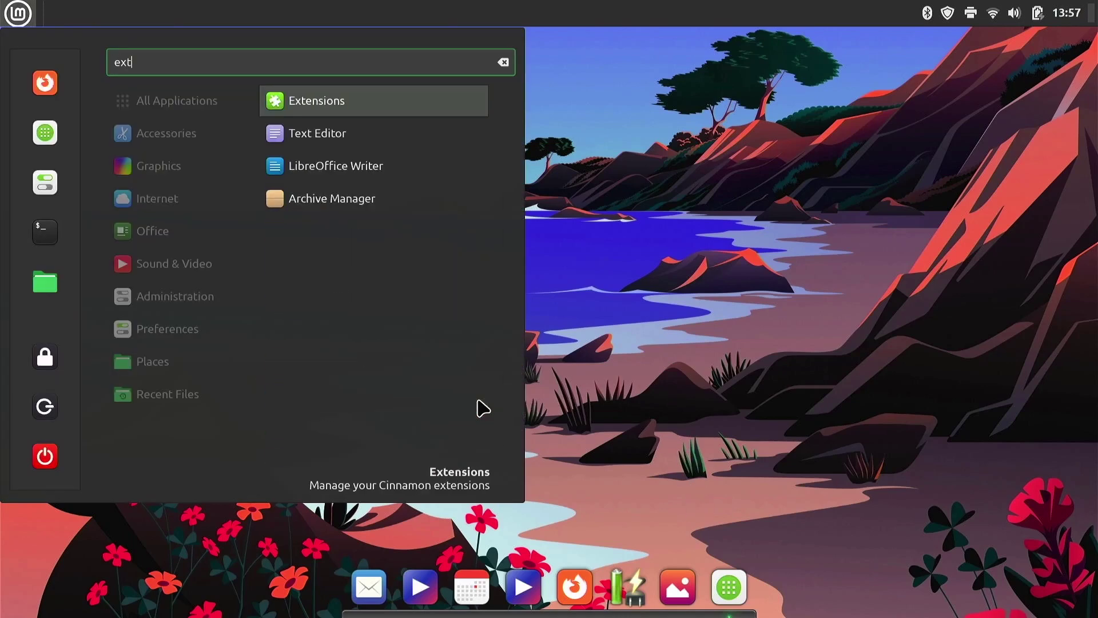
key(Return)
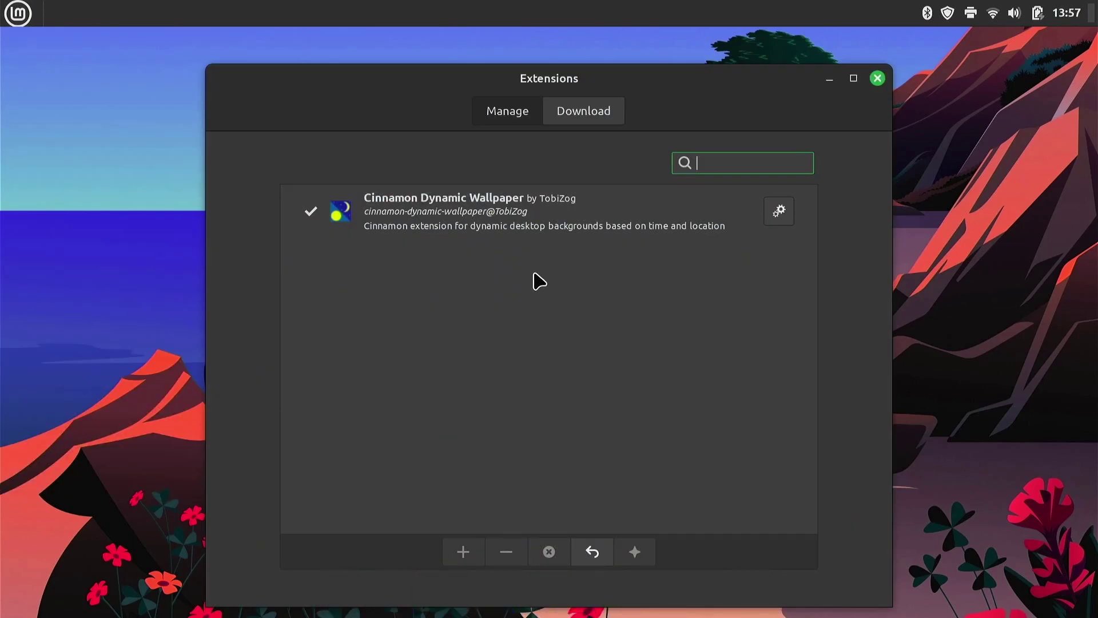
click(599, 130)
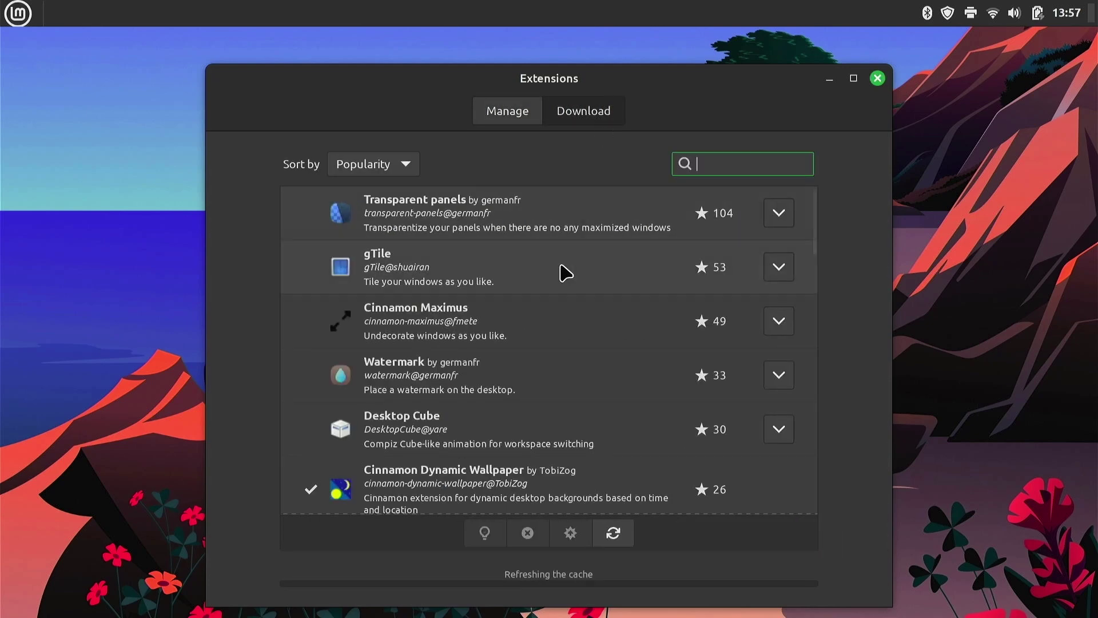
scroll(560, 263, down, 8)
scroll(560, 265, down, 10)
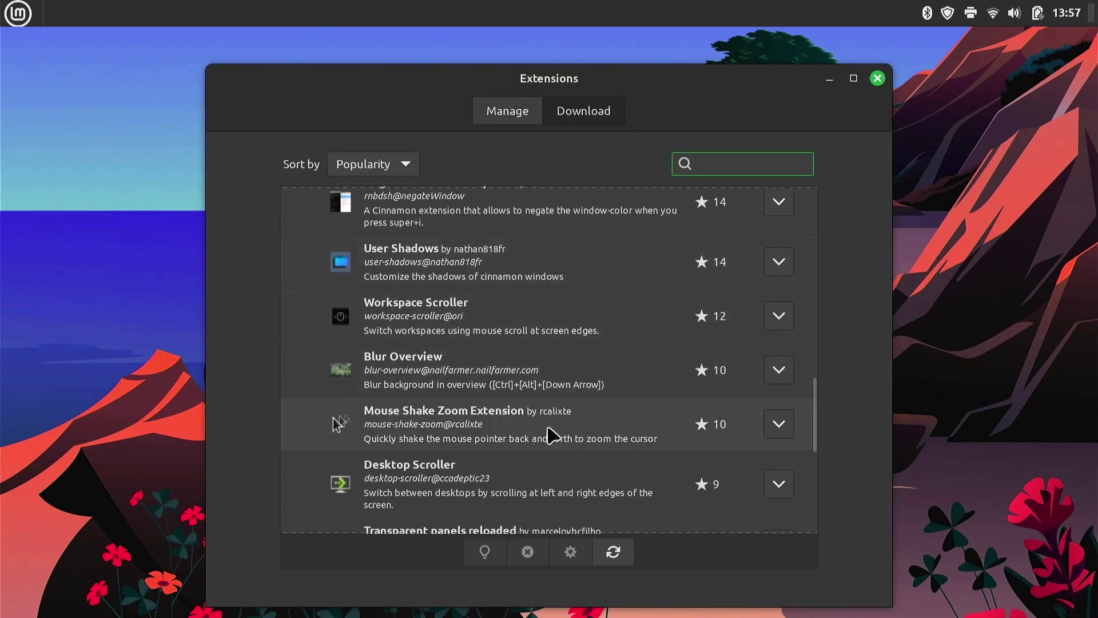
click(607, 434)
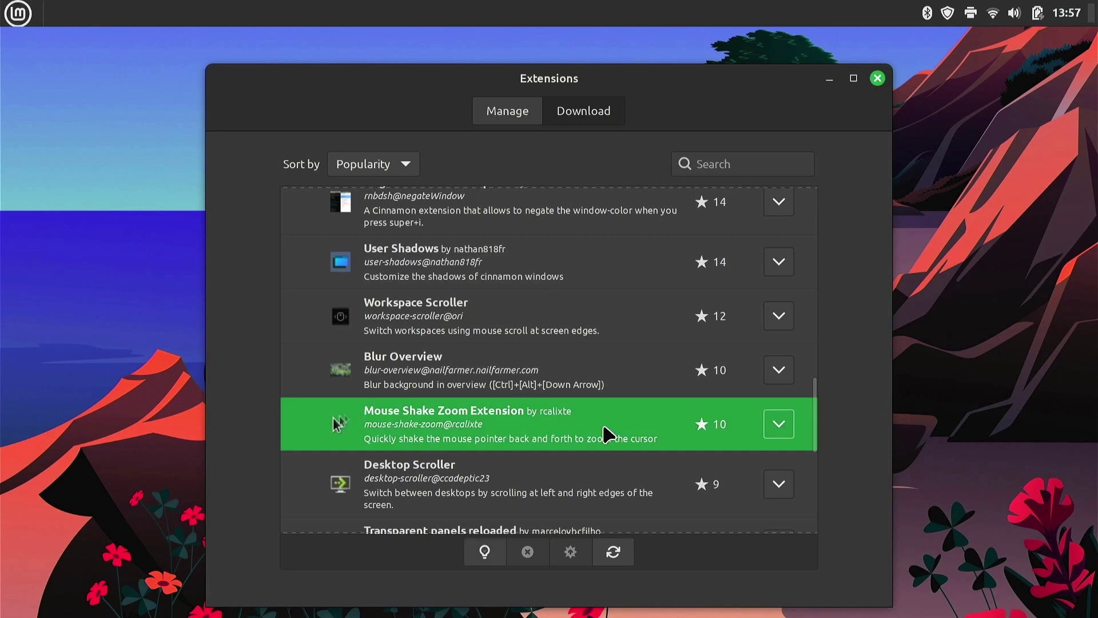
click(777, 426)
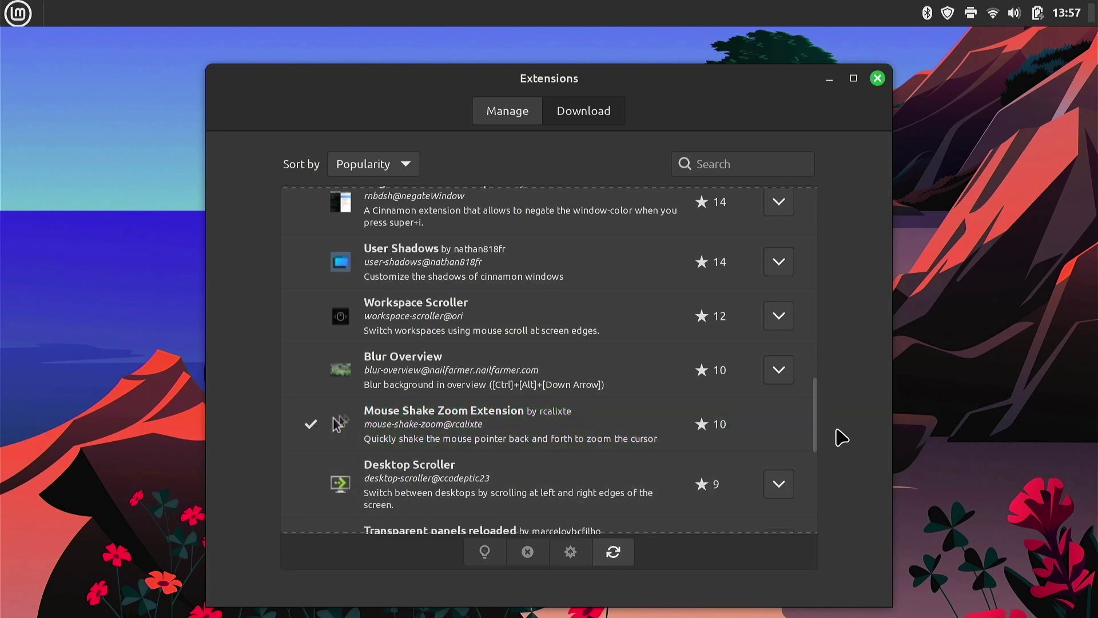
Enable the installed Mouse Shake Zoom Extension and close the extensions manager.
click(517, 119)
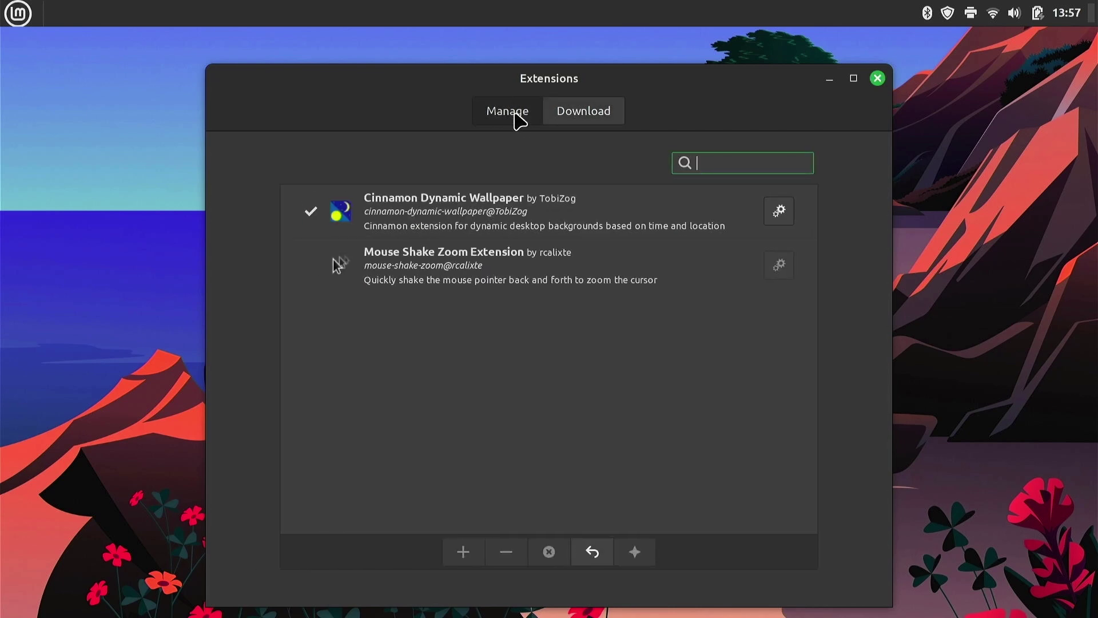
click(665, 278)
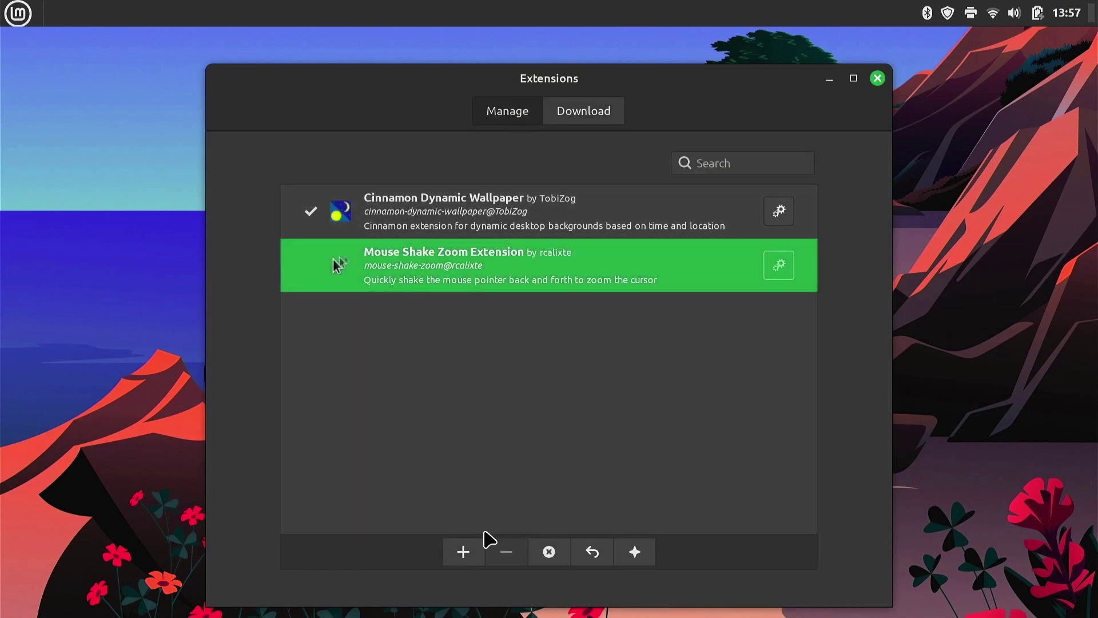
click(464, 552)
click(877, 78)
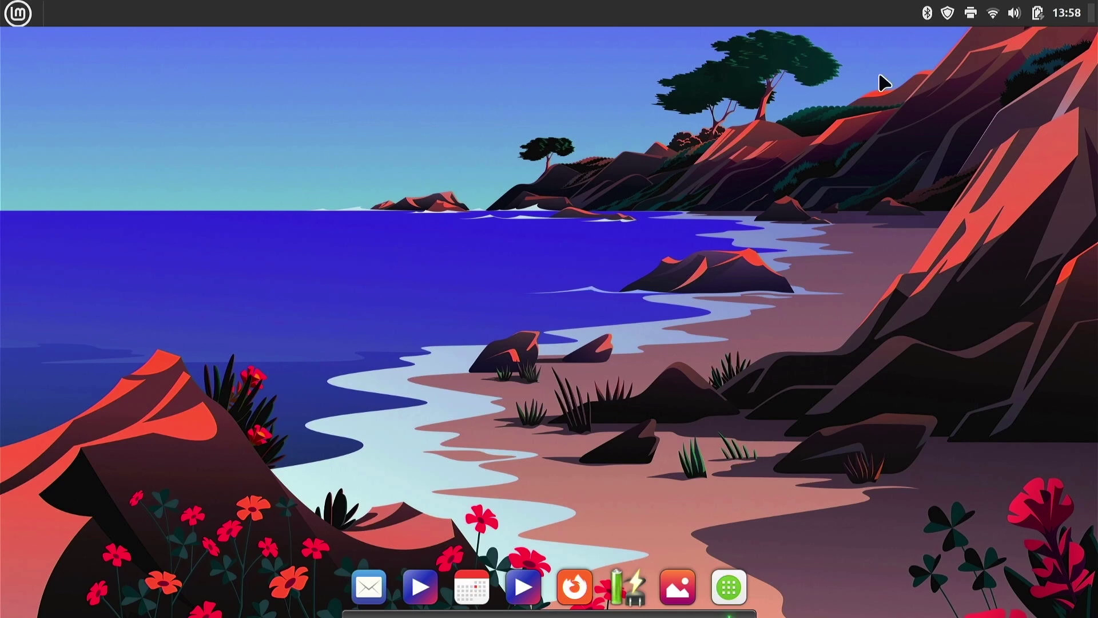
key(super)
Launch Extensions via an 'ex' search, then download and enable Transparent panels.
text(ex)
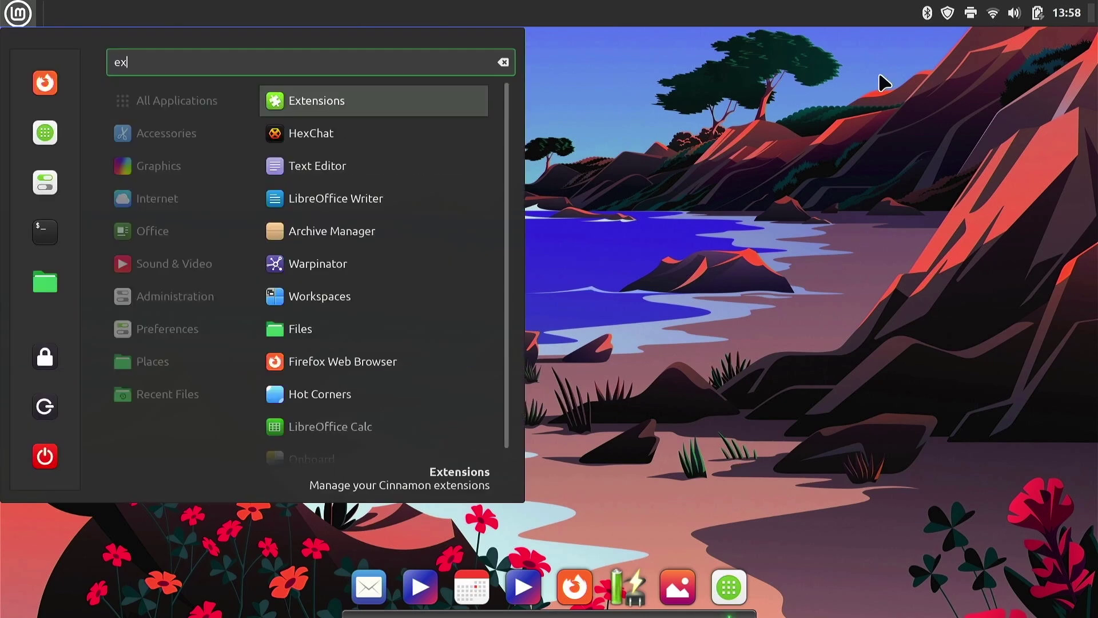
key(Return)
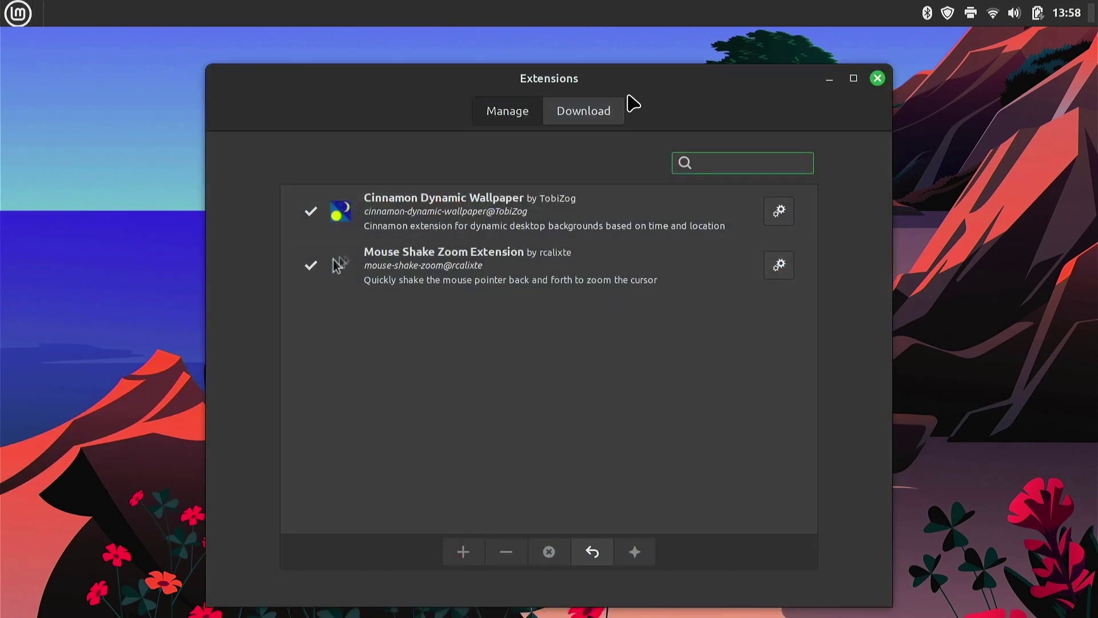
click(612, 109)
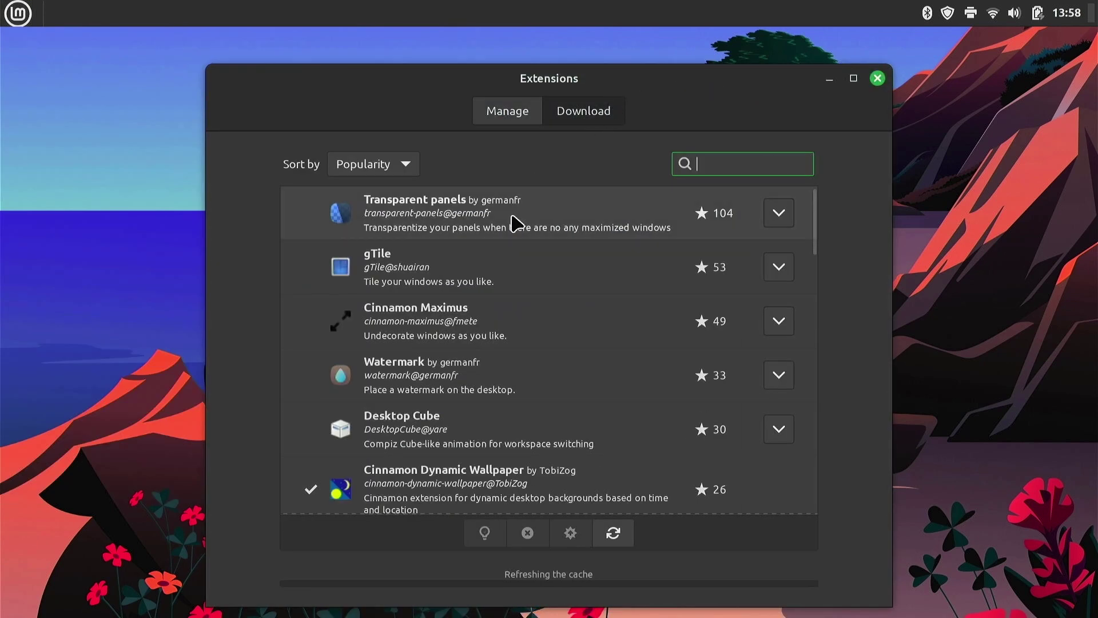
click(781, 219)
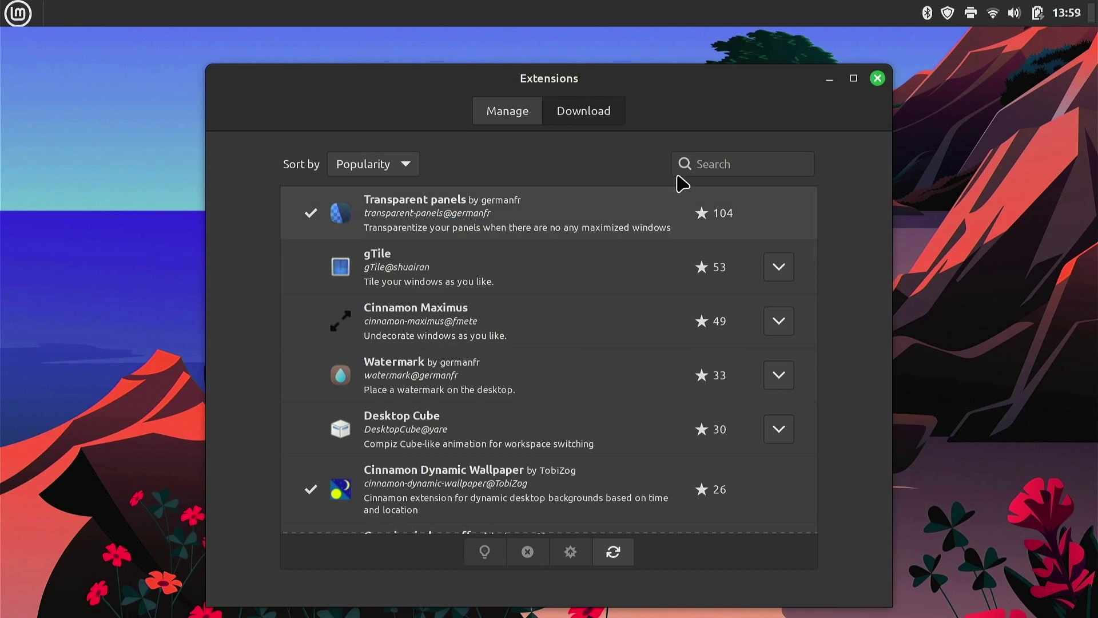
click(529, 116)
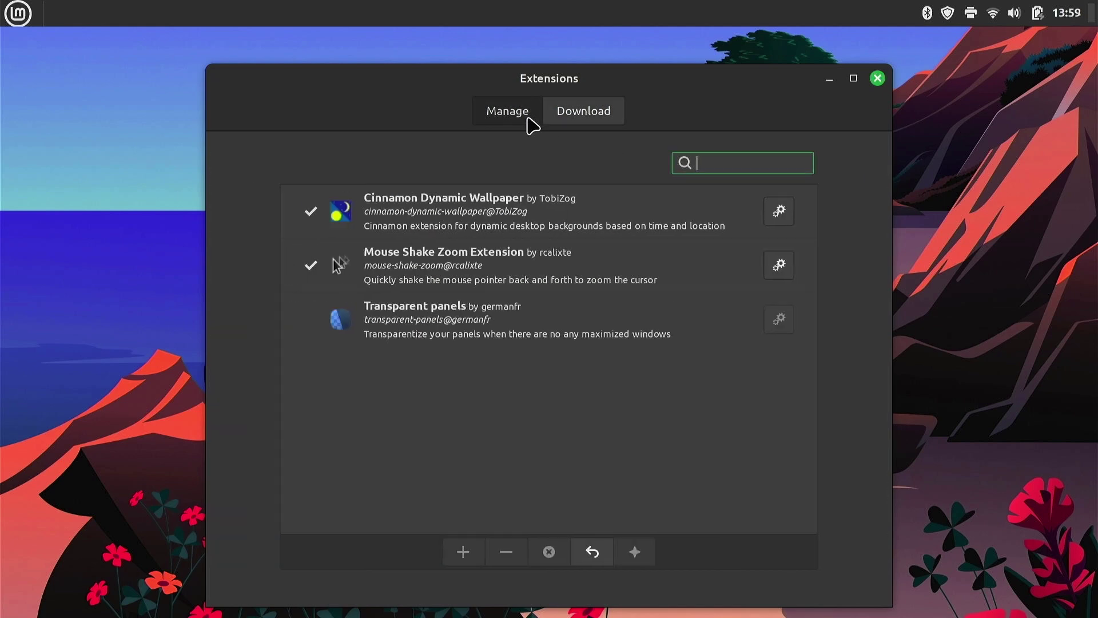
click(543, 311)
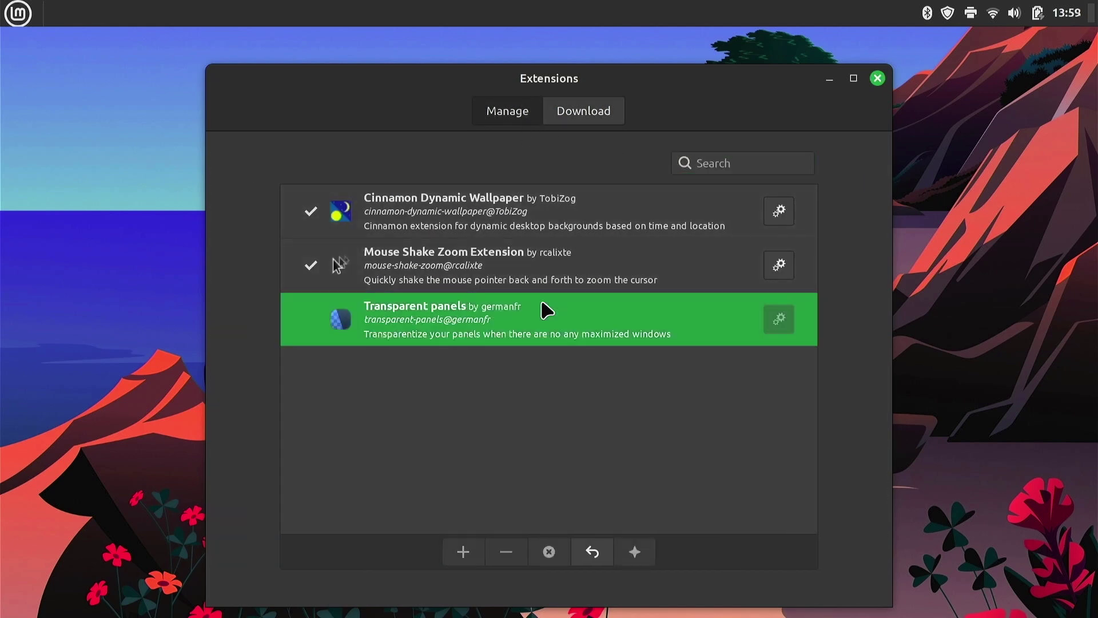
click(466, 553)
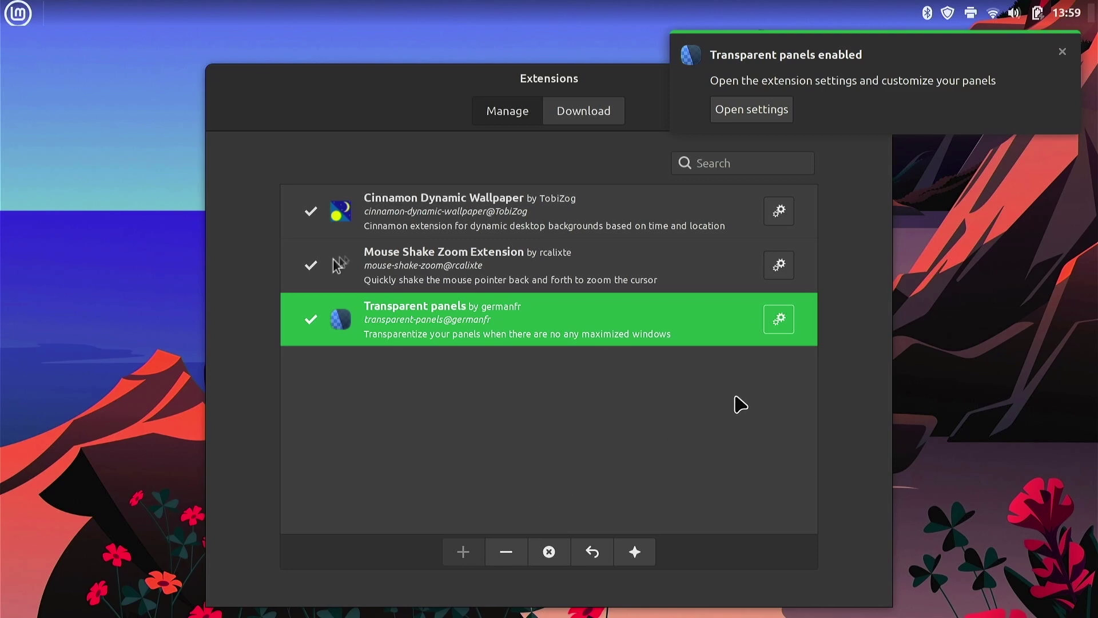
Try Fully transparent and Semi-transparent, settle on With shadow, and close both windows.
click(785, 119)
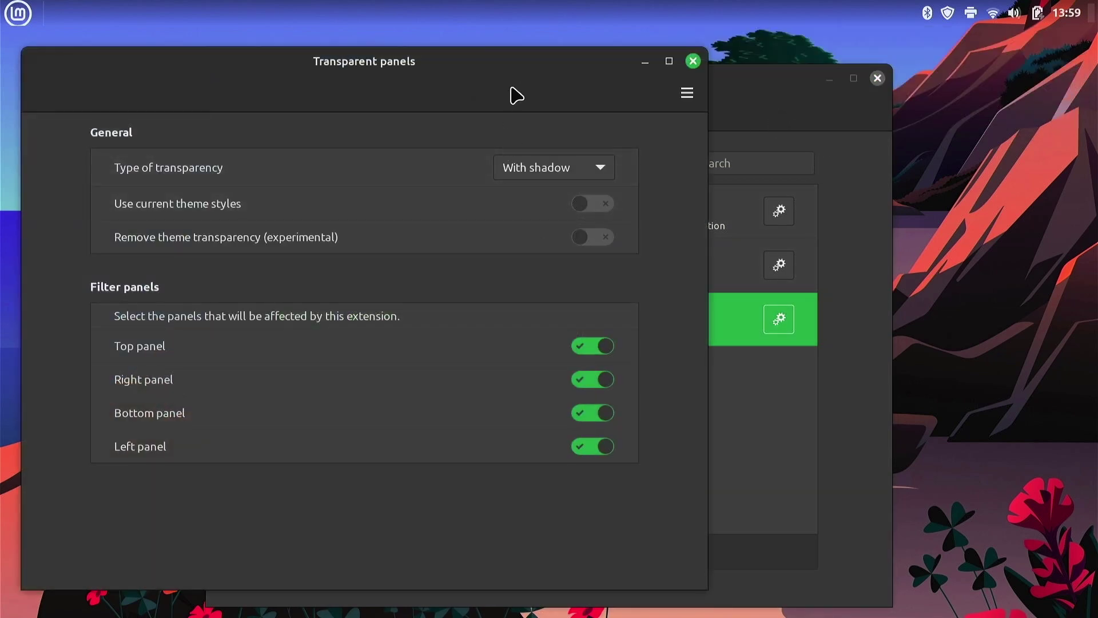
drag(520, 74, 616, 105)
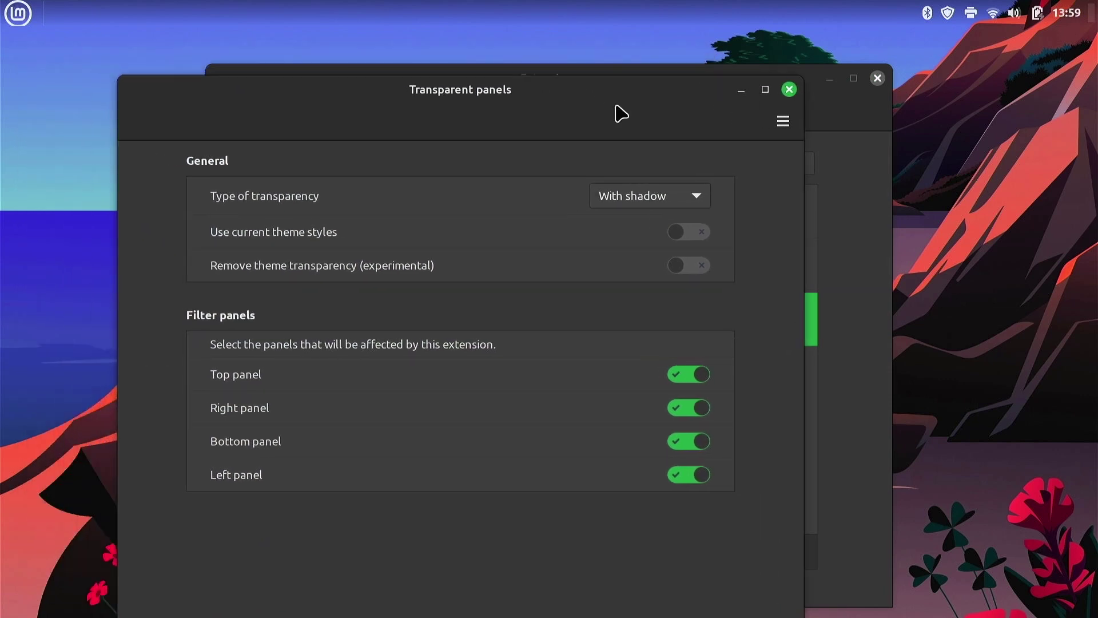
click(684, 197)
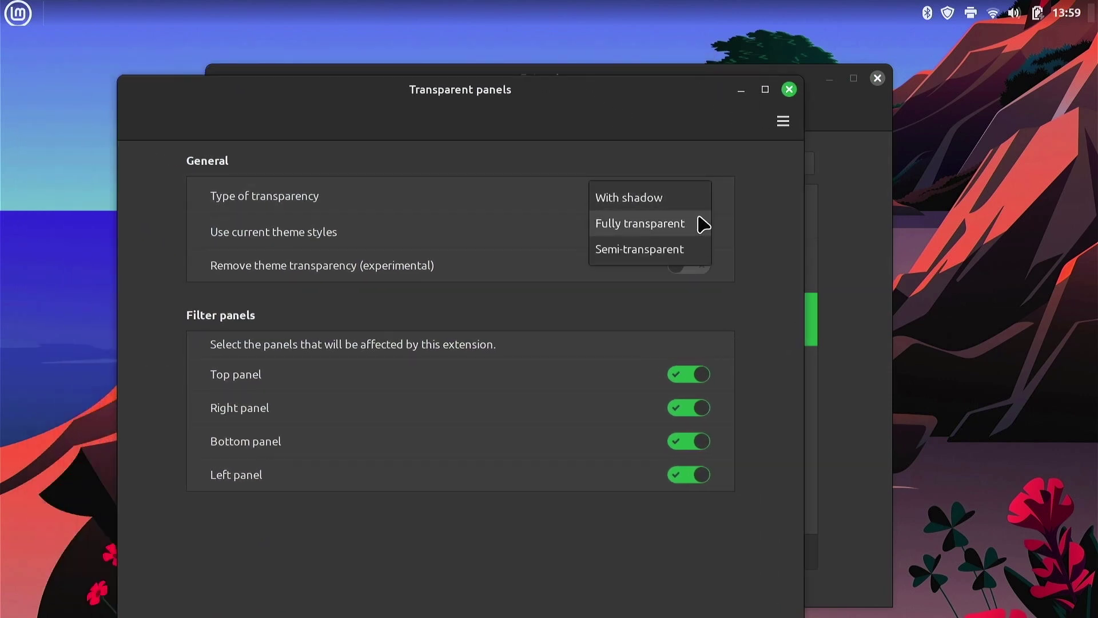
click(704, 224)
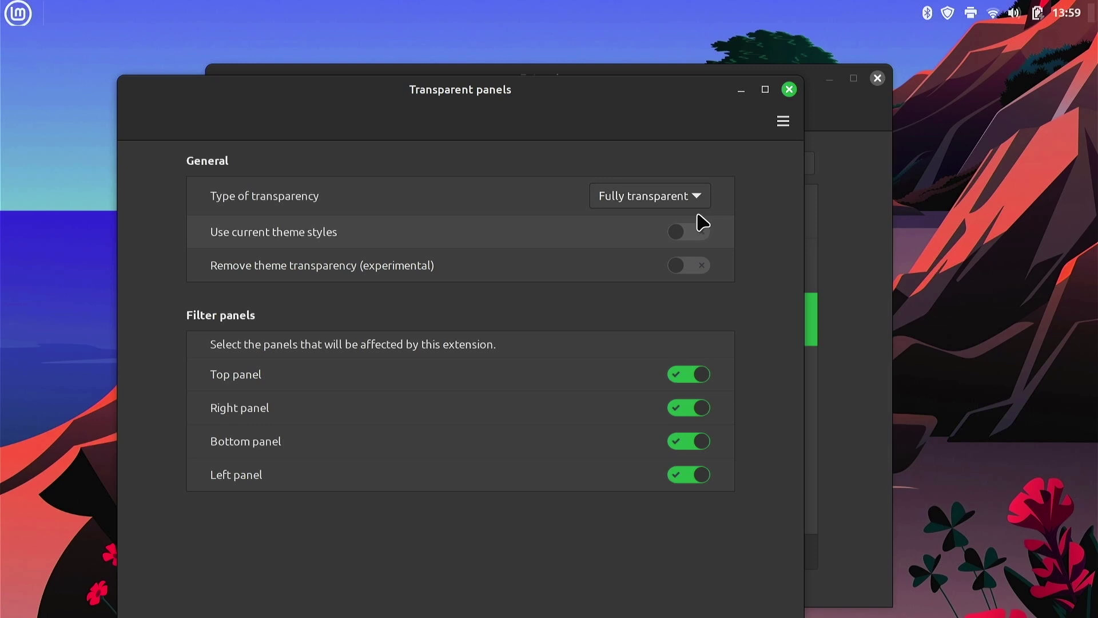
click(684, 196)
click(669, 224)
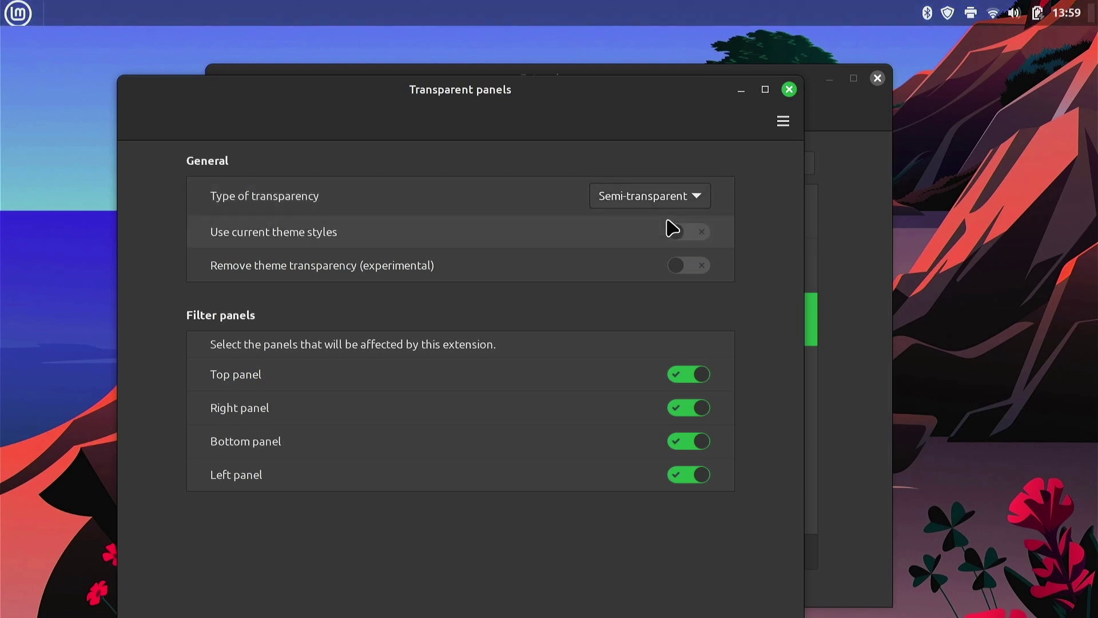
click(673, 192)
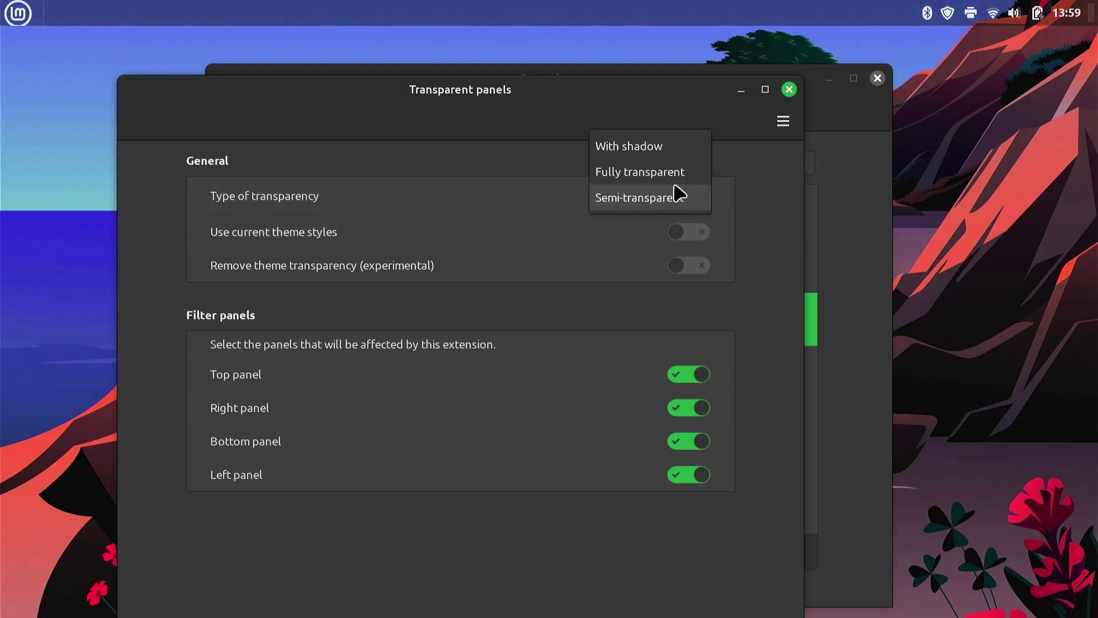
click(666, 152)
click(790, 89)
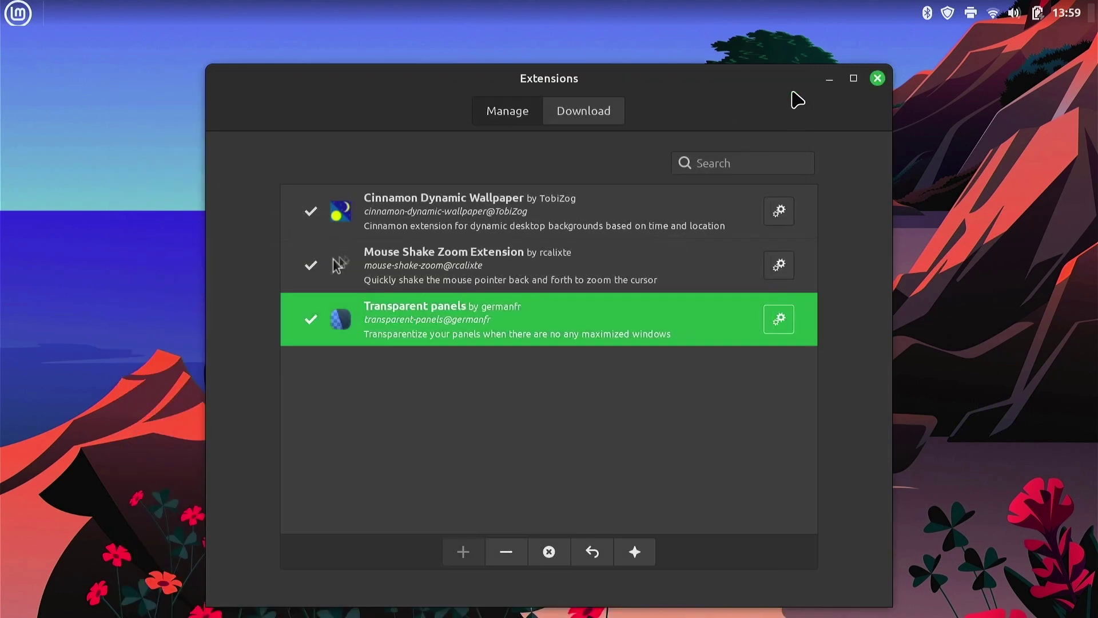
click(878, 78)
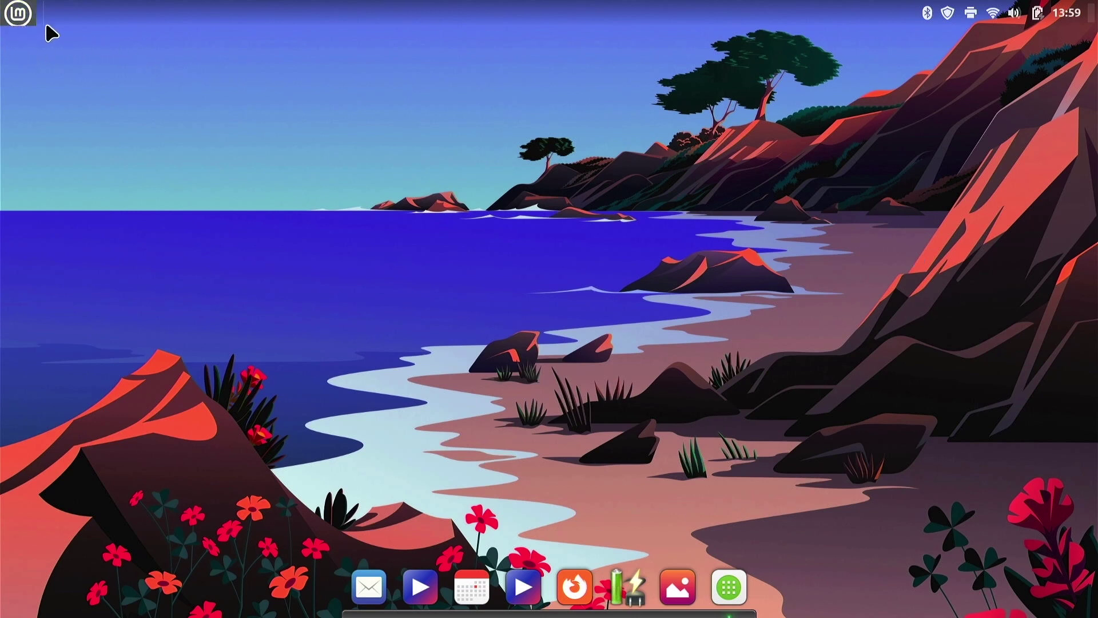
Raise the top panel height from 30 to 32 in Panel settings and close it.
right_click(101, 17)
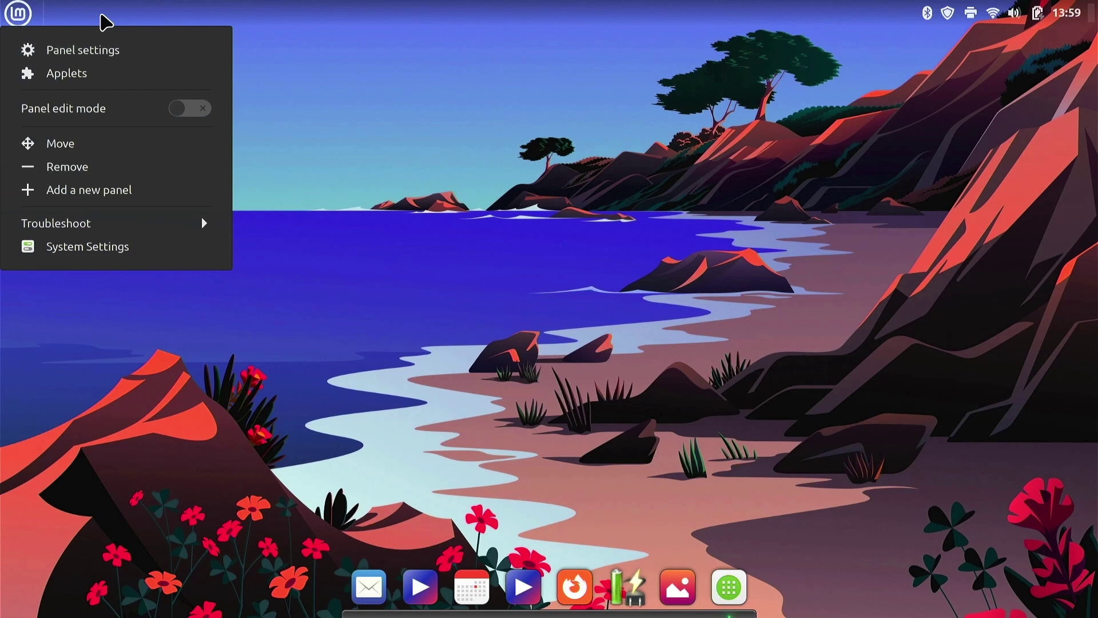
click(105, 49)
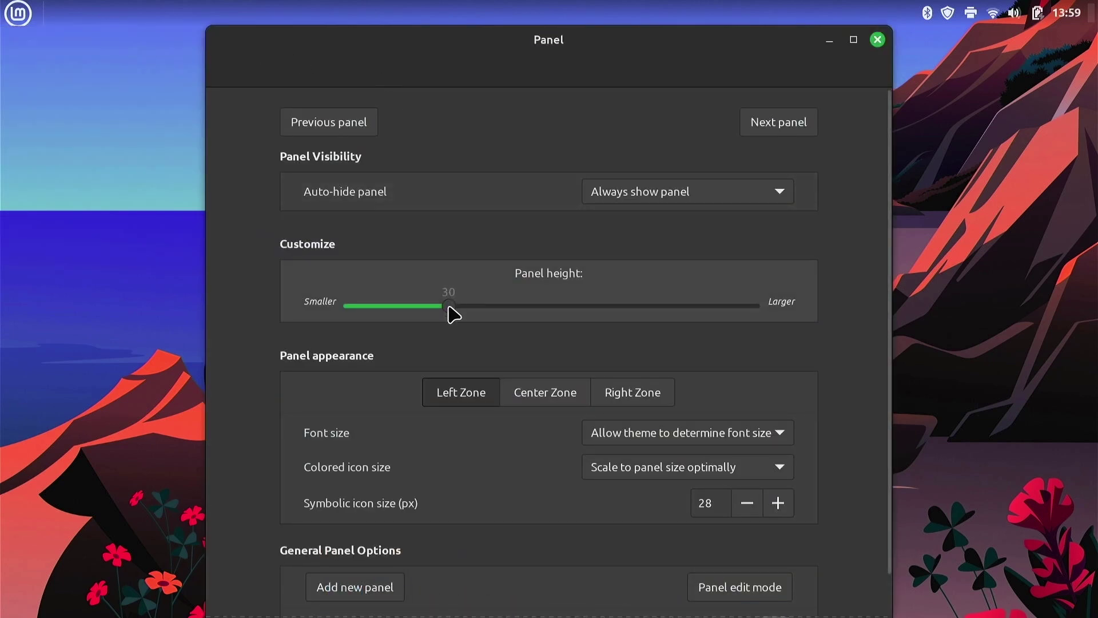
drag(450, 308, 468, 310)
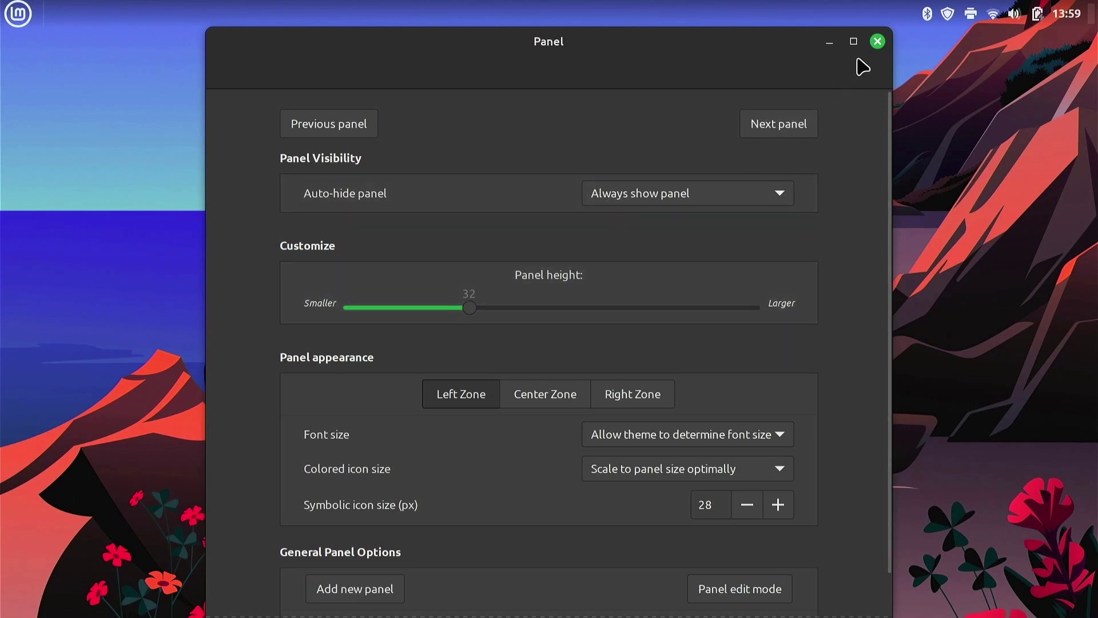
click(877, 41)
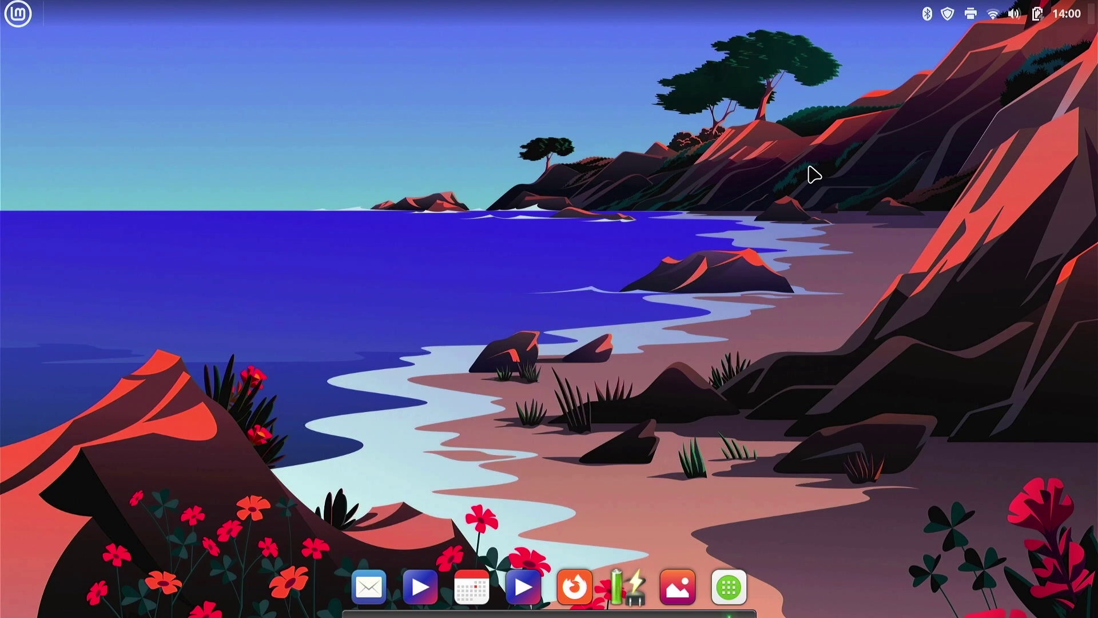
key(super)
key(super)
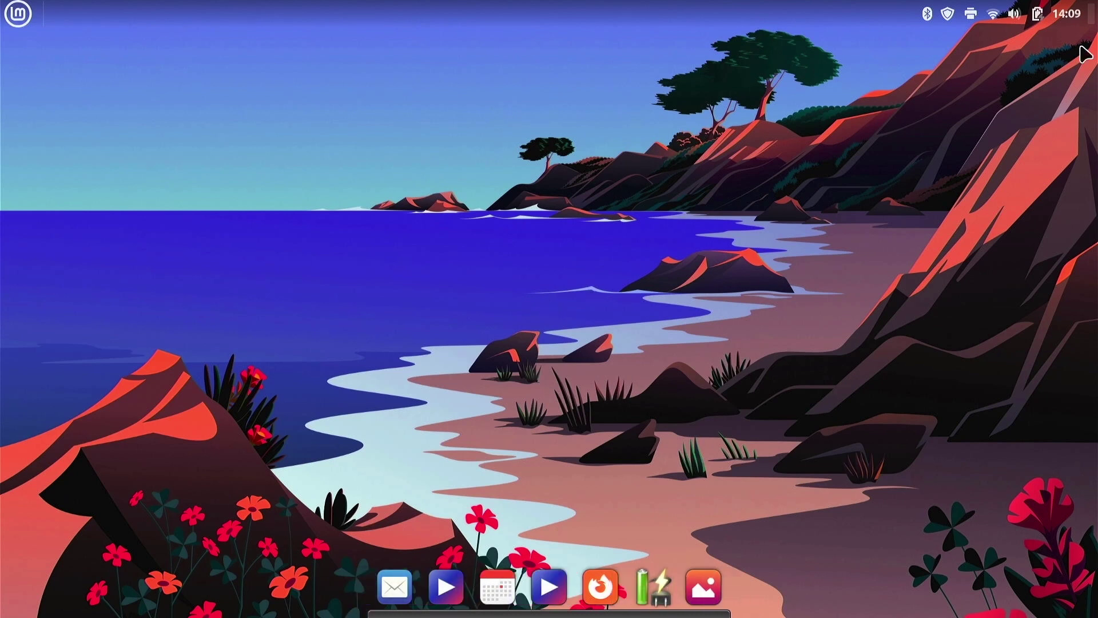
Launch Software Manager from the Mint menu favourites and maximize its window.
key(super)
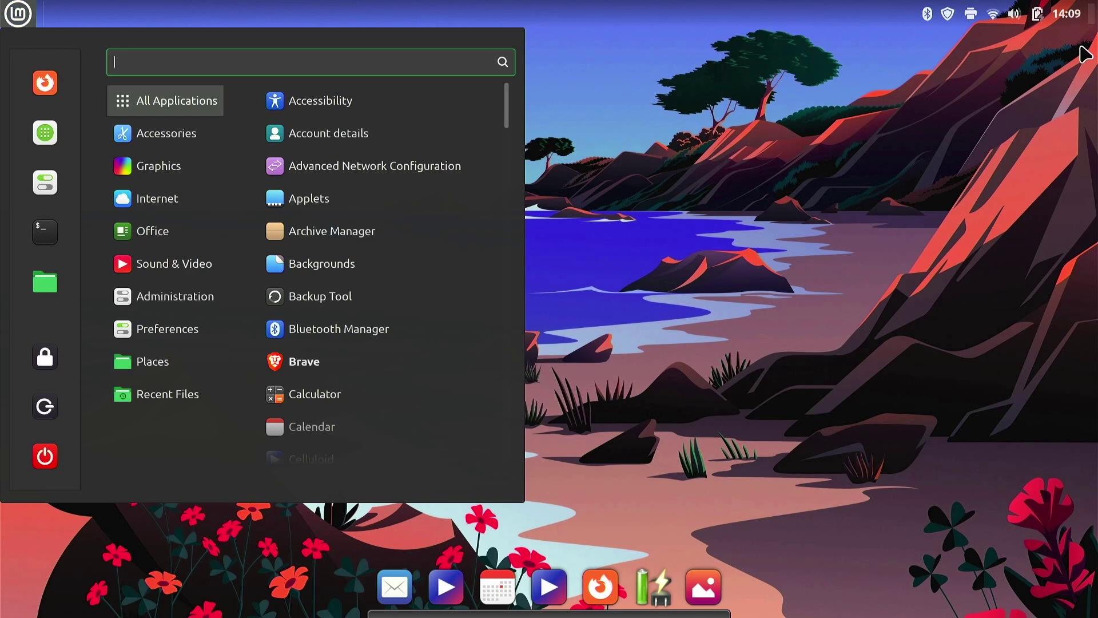
text(f)
key(BackSpace)
click(41, 143)
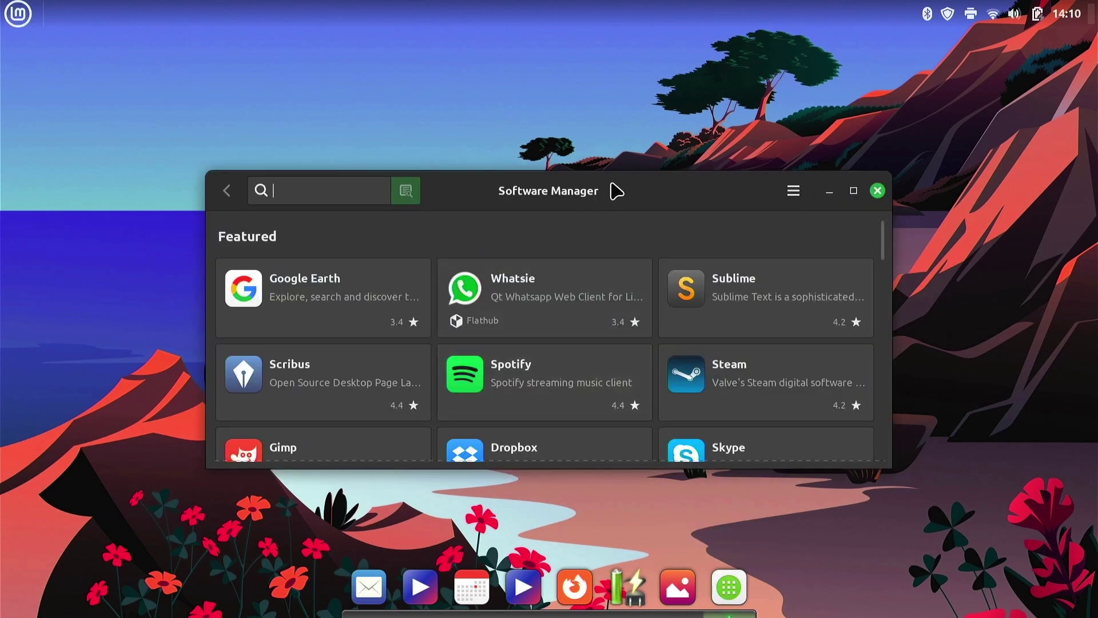
double_click(617, 191)
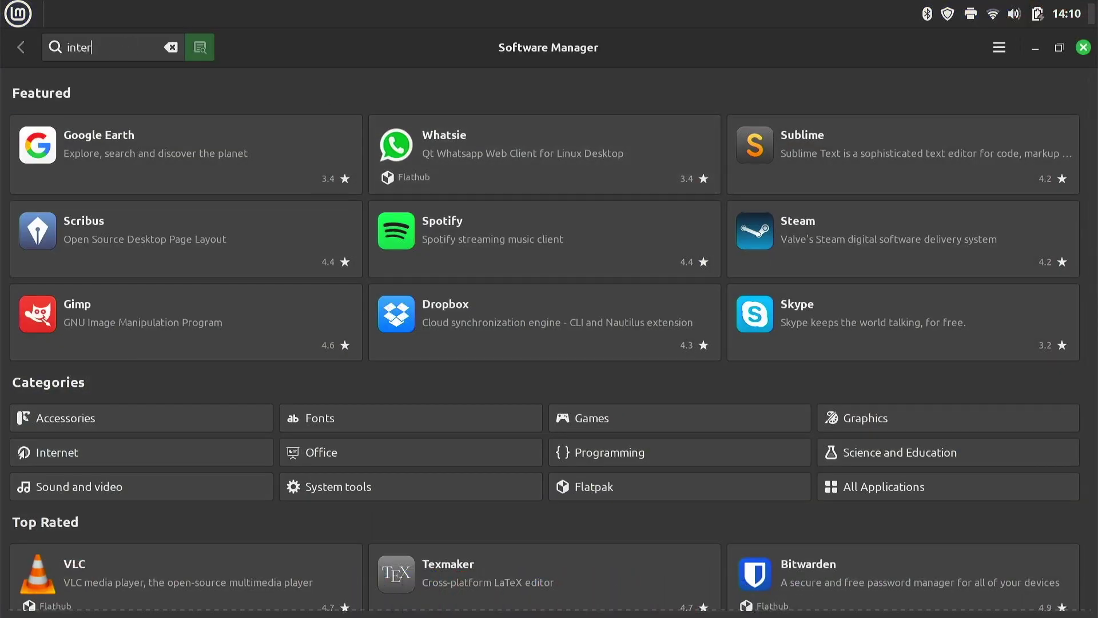
Search 'font', install Fonts-inter-variable after authorising with the password, then close Software Manager.
text(font)
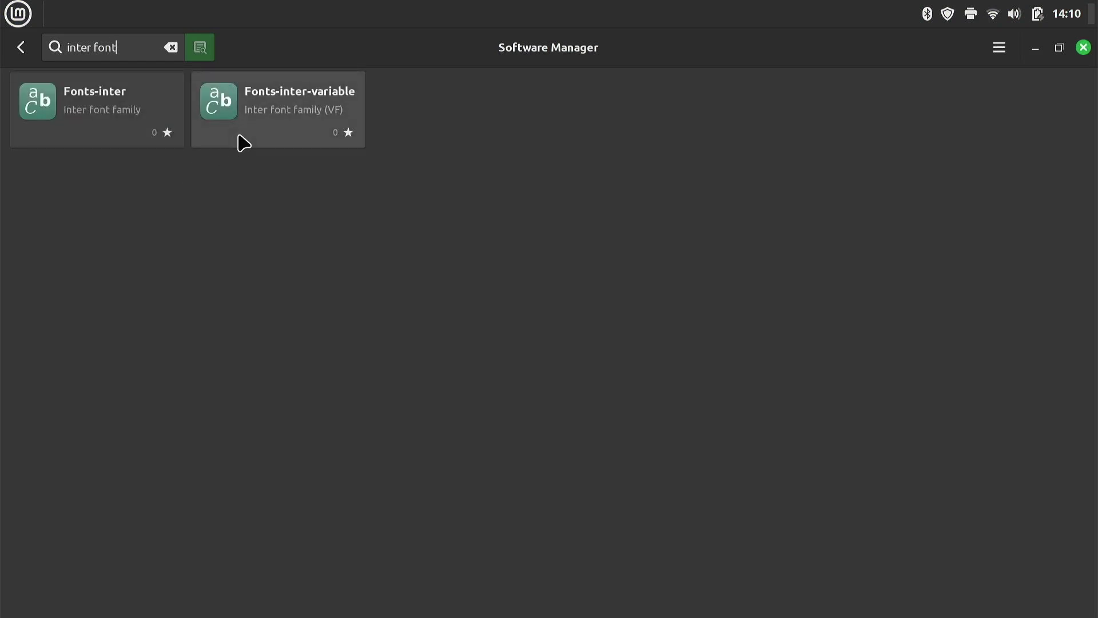
click(240, 142)
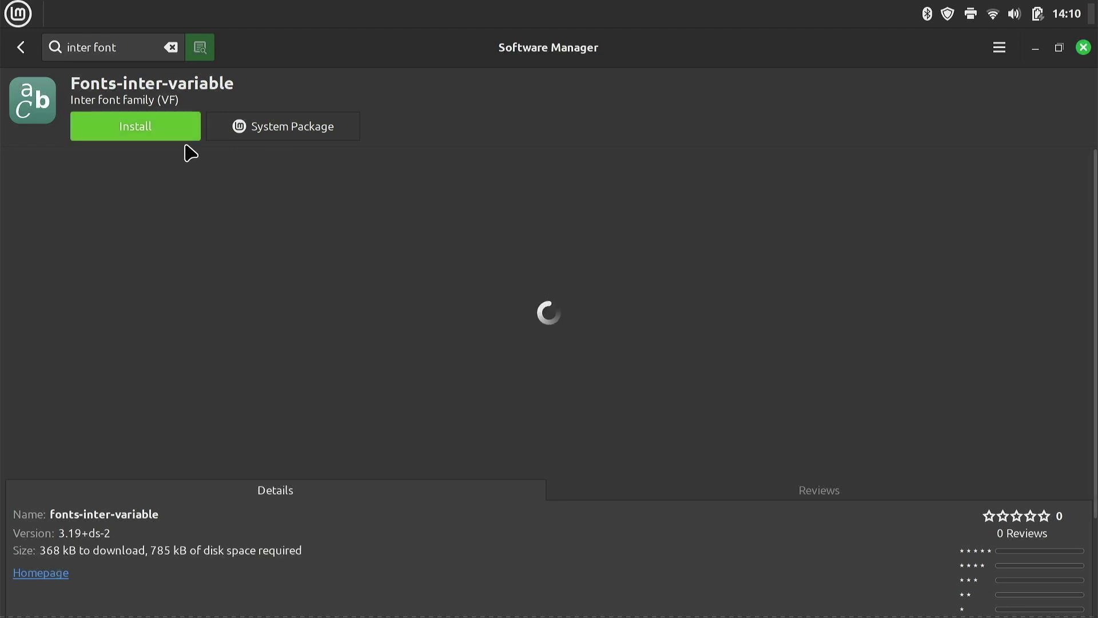
click(180, 135)
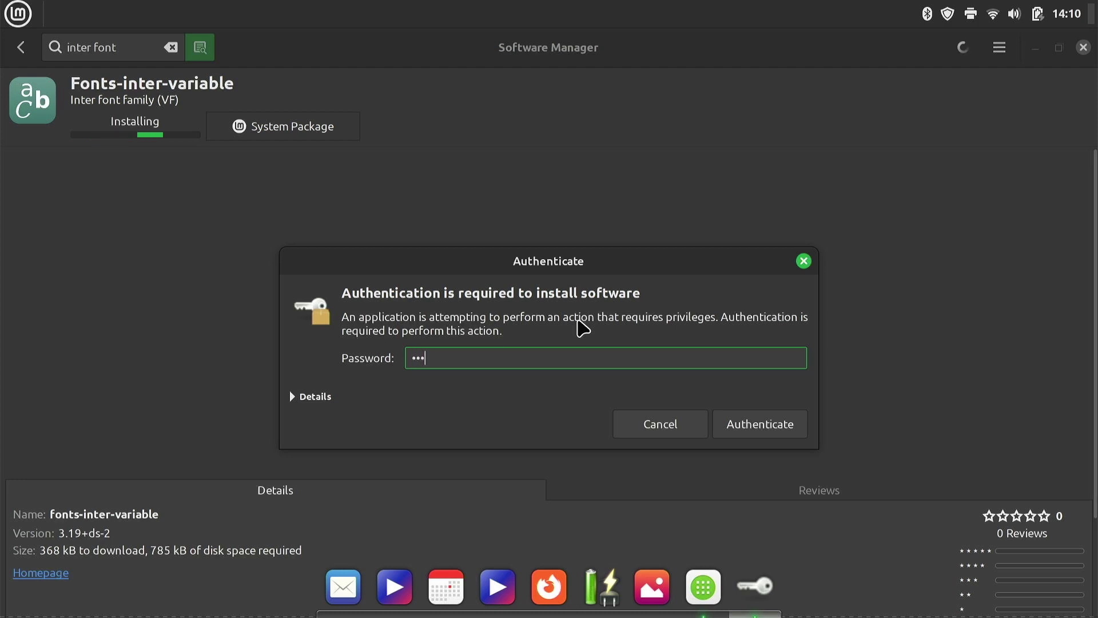
key(Return)
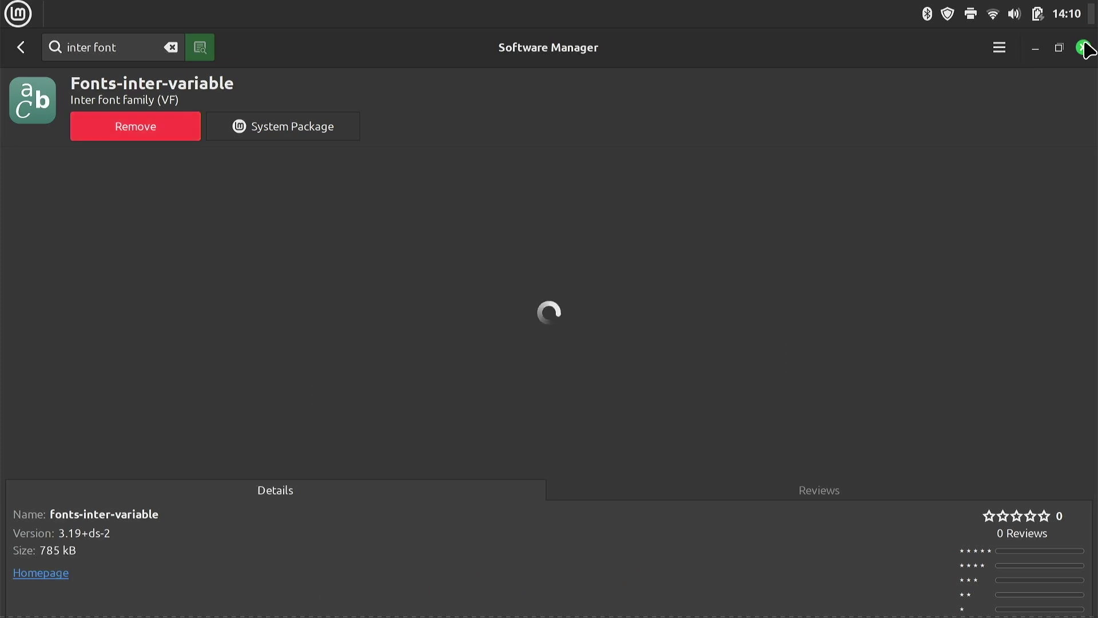
click(1084, 48)
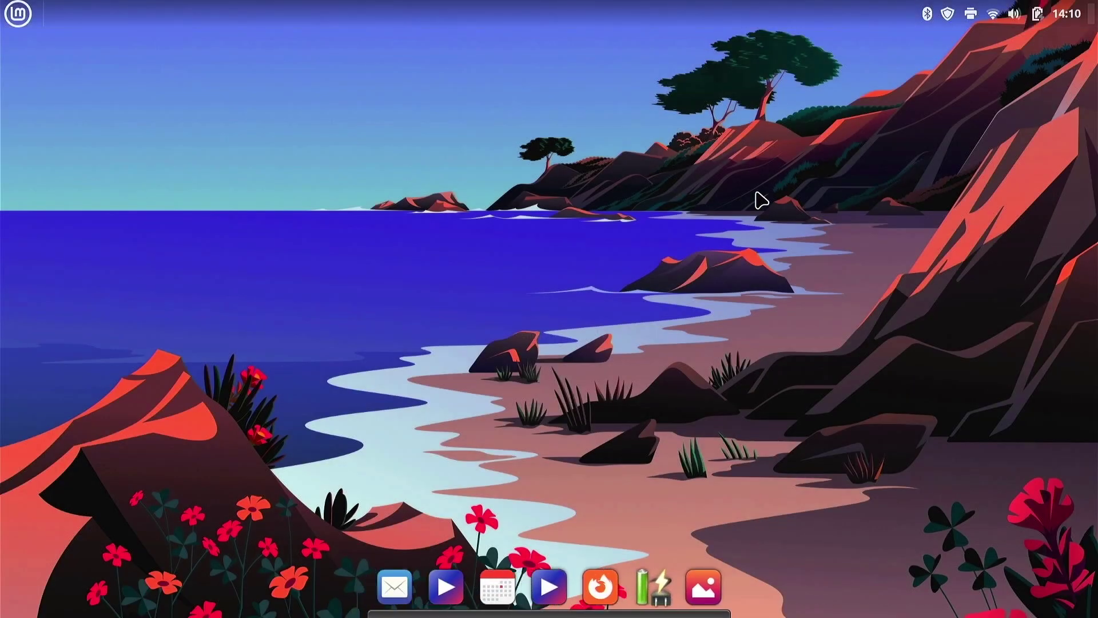
Launch Font Selection via a 'font' search, set the default font to Inter Regular, and close it.
key(super)
text(font)
key(Return)
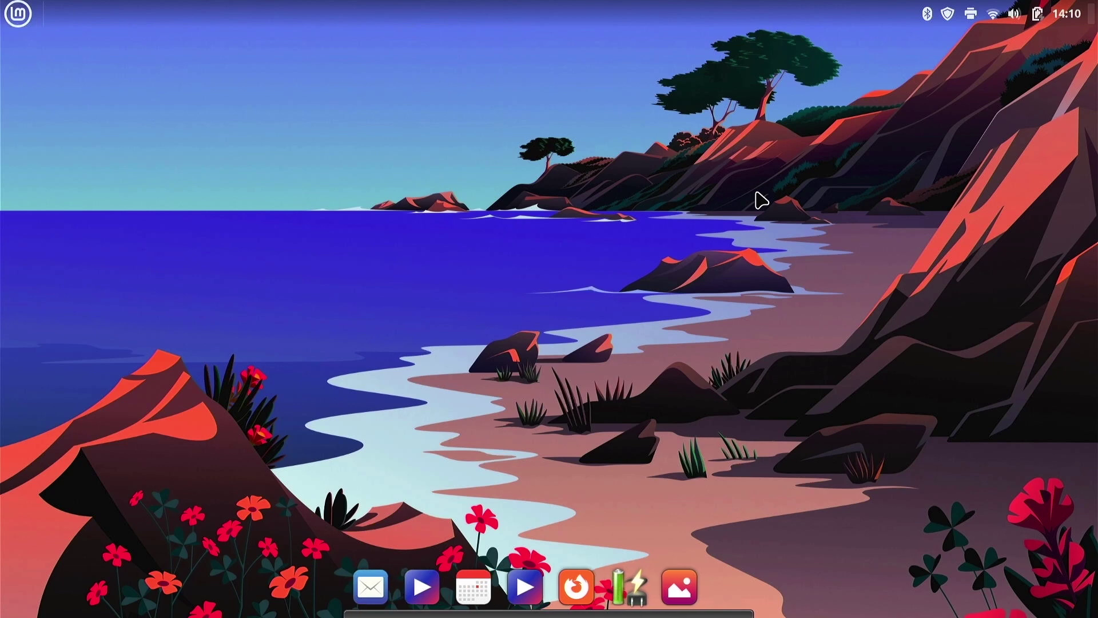
drag(743, 86, 746, 48)
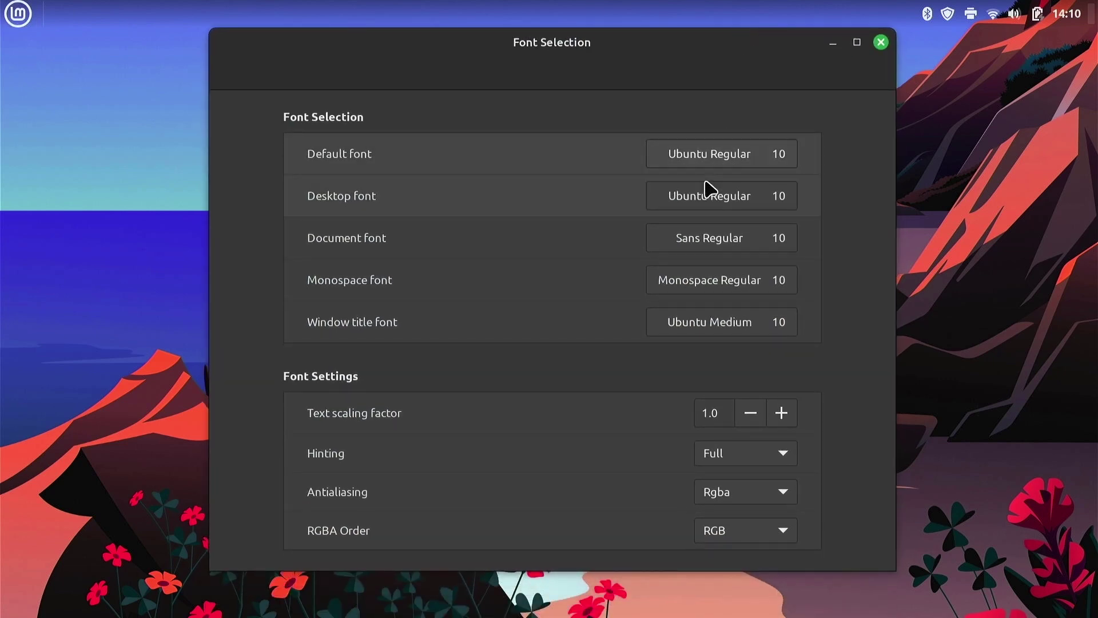
click(711, 159)
text(inter)
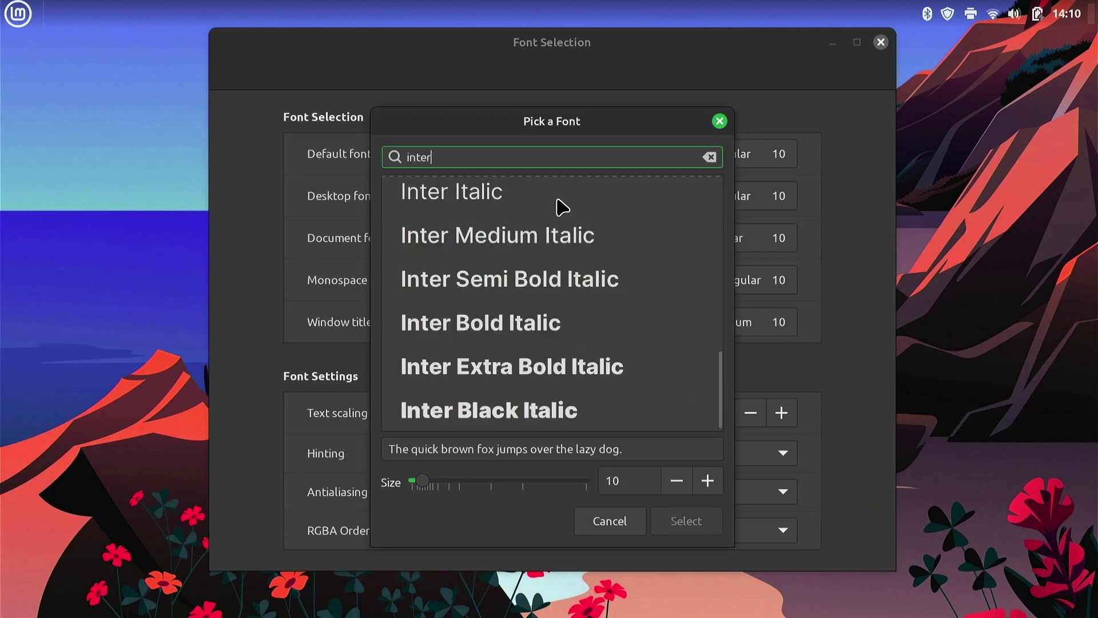
scroll(537, 219, up, 5)
scroll(538, 219, up, 3)
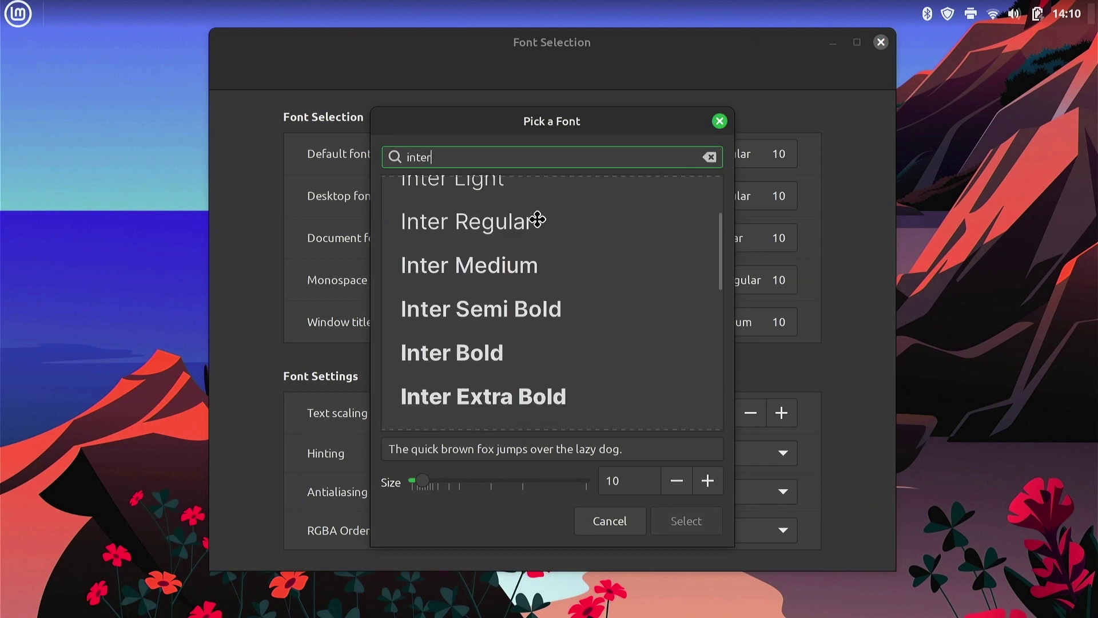
click(491, 232)
double_click(491, 231)
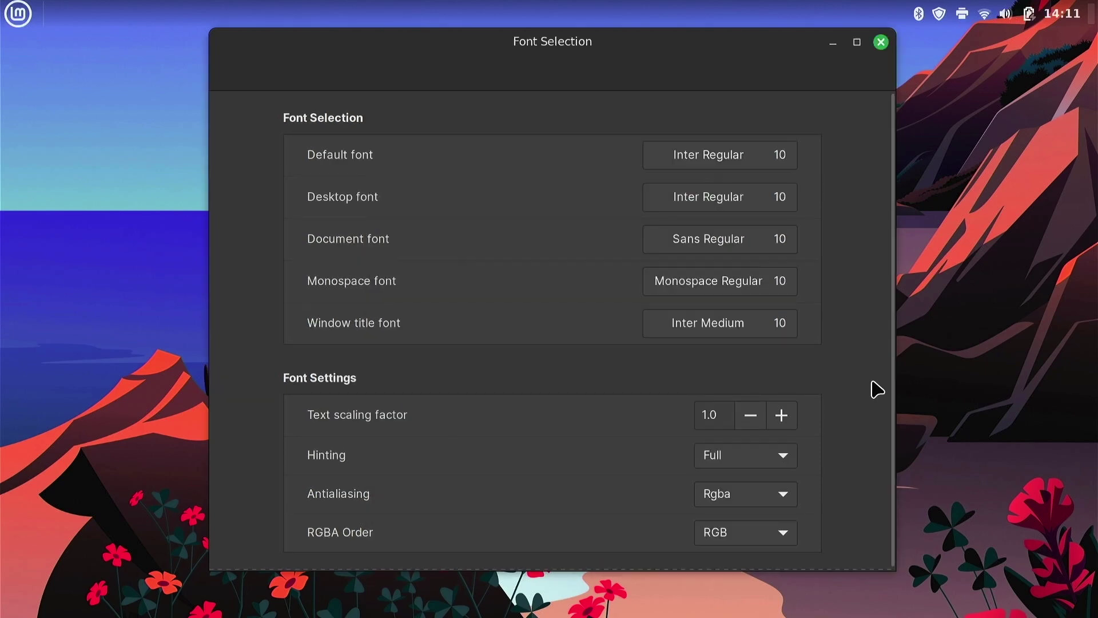
click(881, 42)
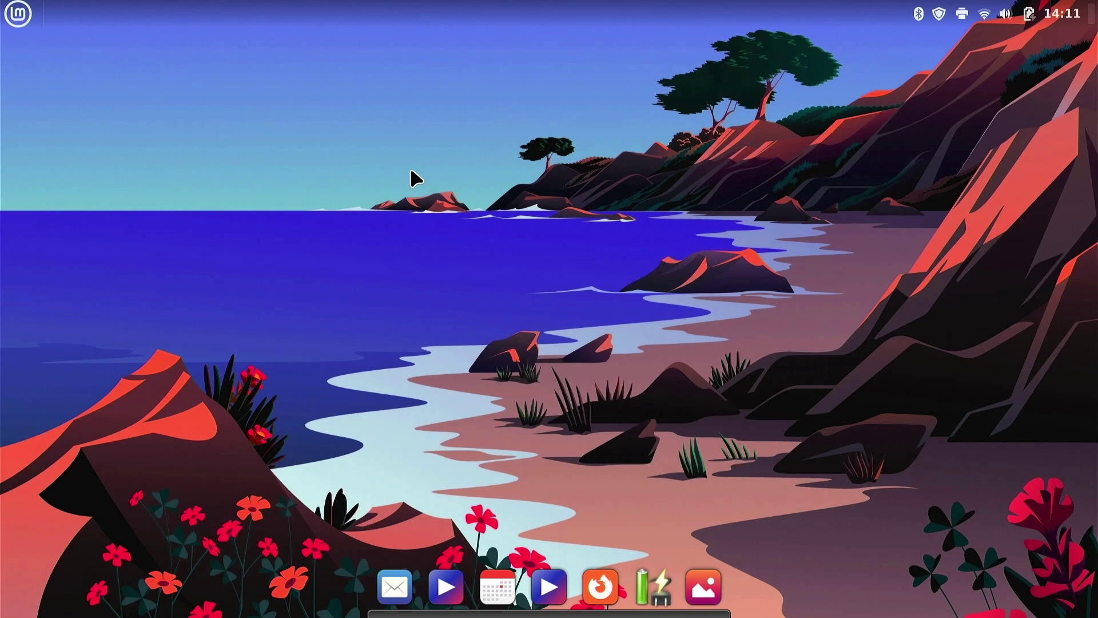
key(super)
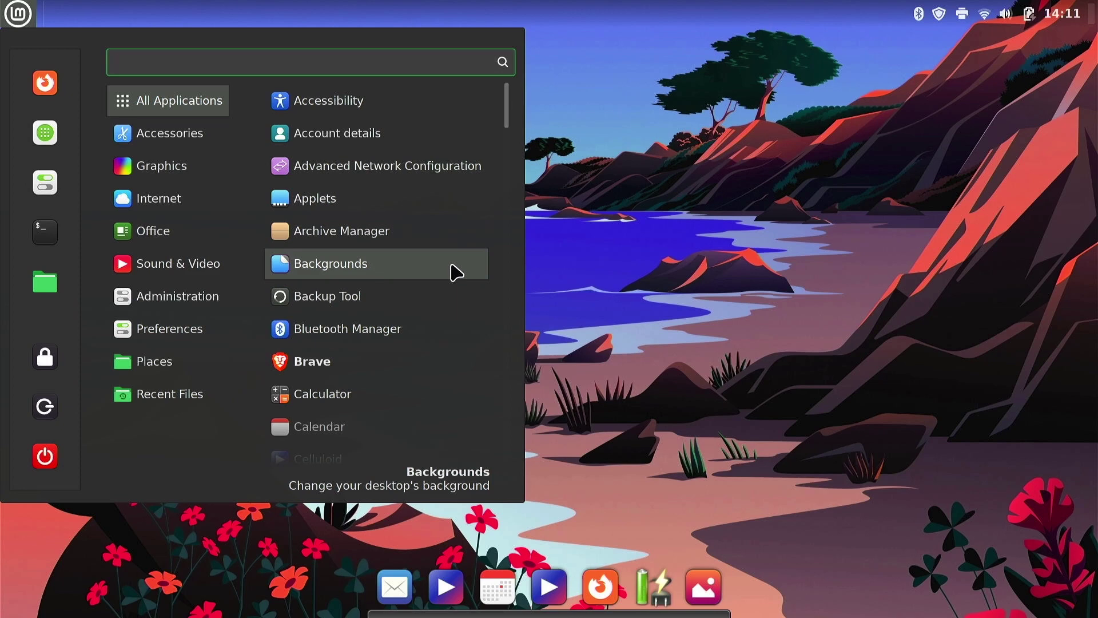
Restart the computer and close the Welcome to Linux Mint window after reboot.
click(45, 458)
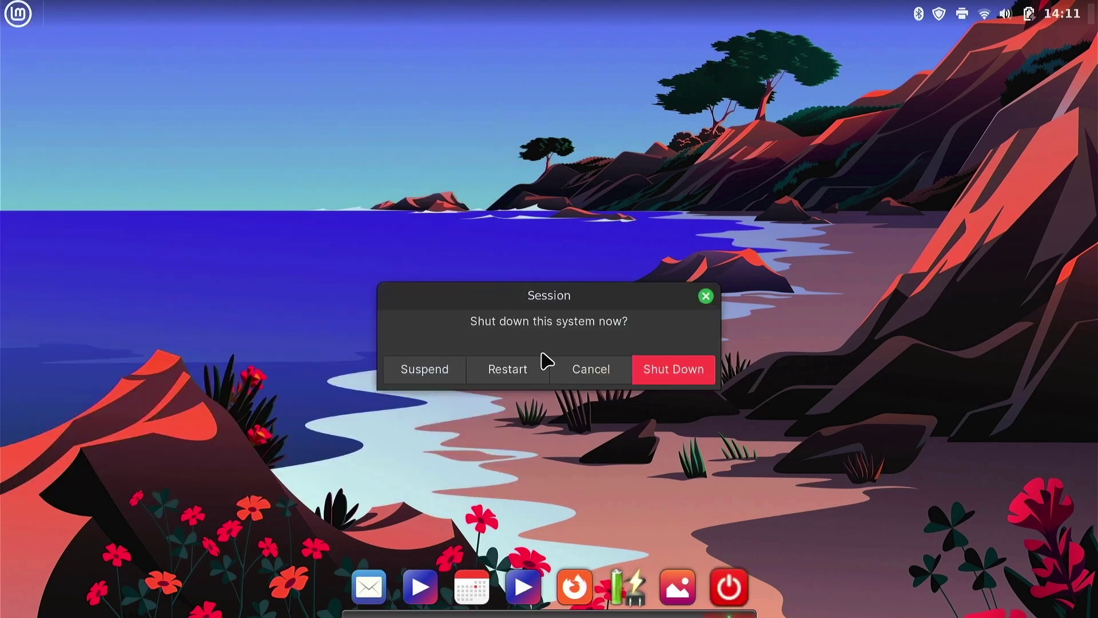
click(523, 370)
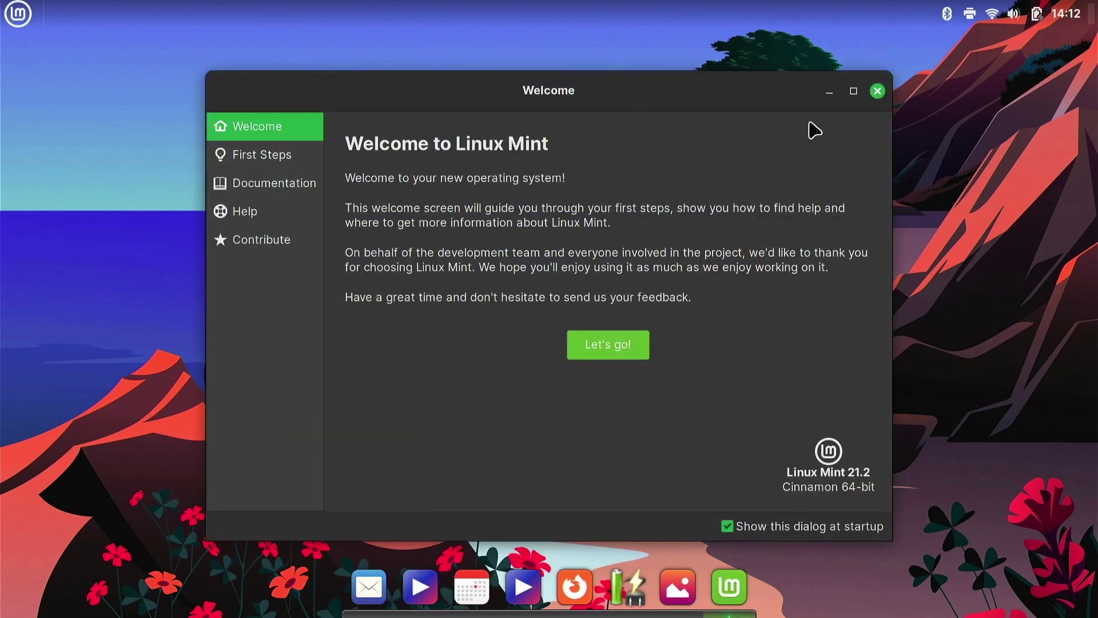
click(878, 91)
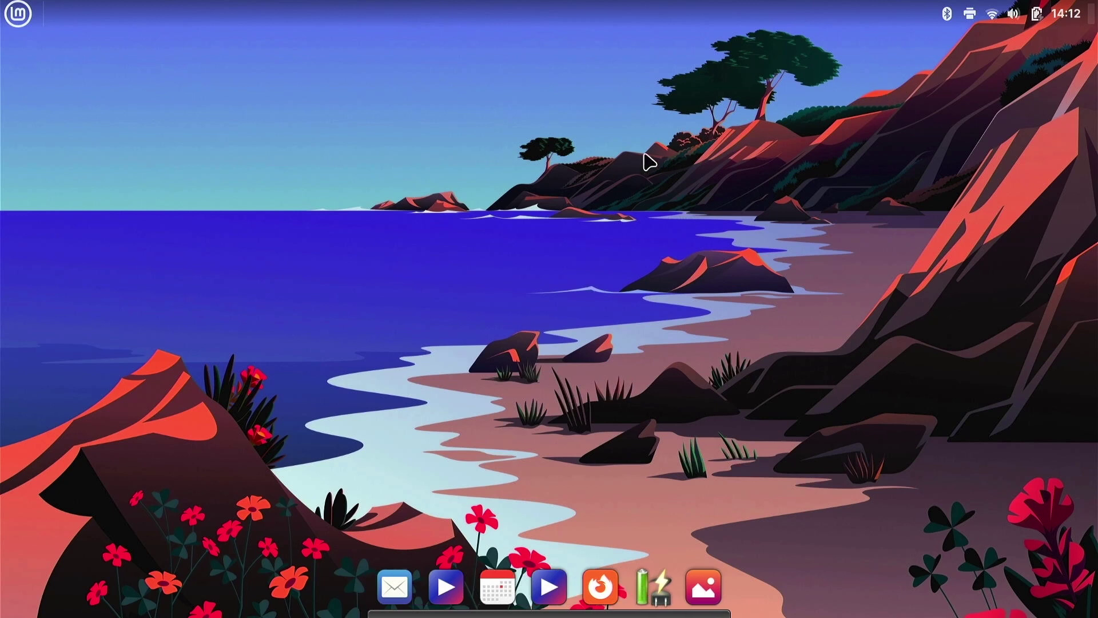
key(super)
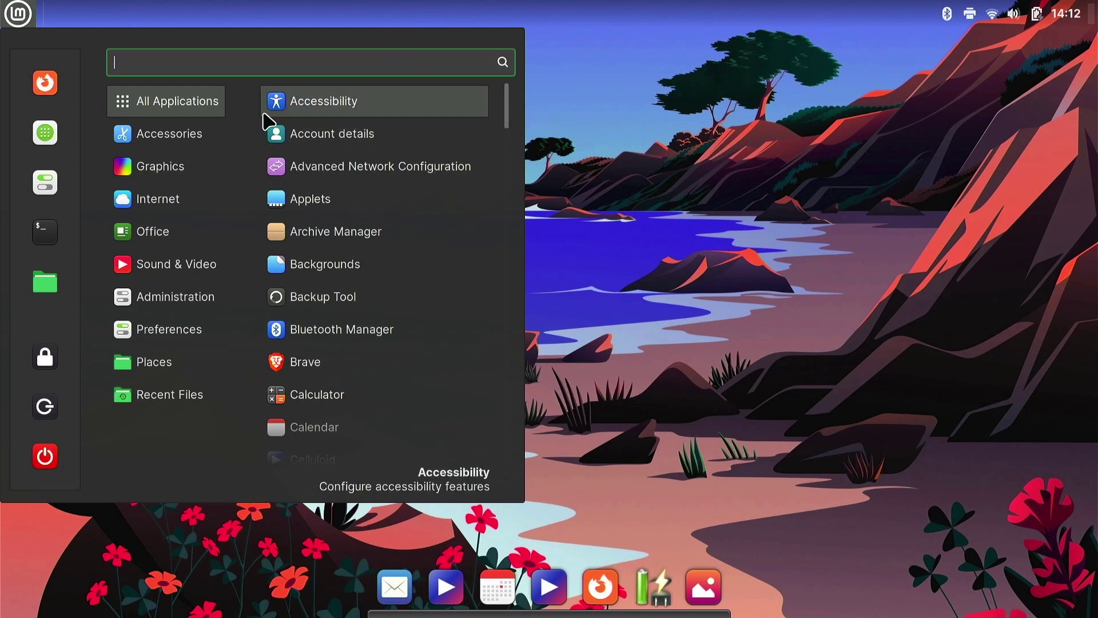
Add Brave to the menu favourites and drag it to the top of the list.
mouse_move(172, 195)
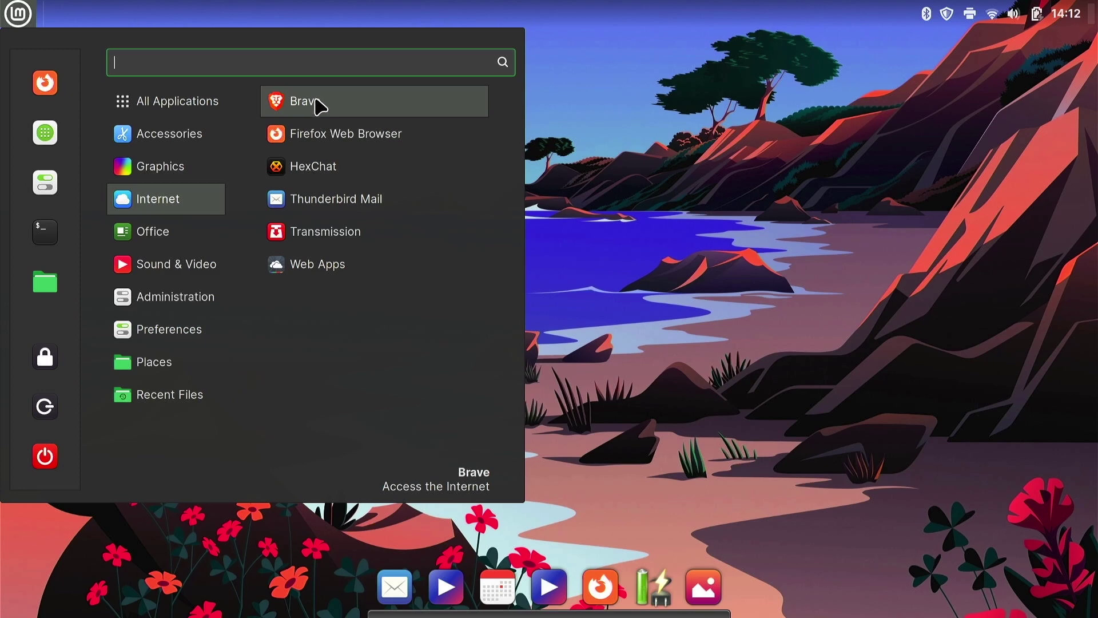
right_click(320, 105)
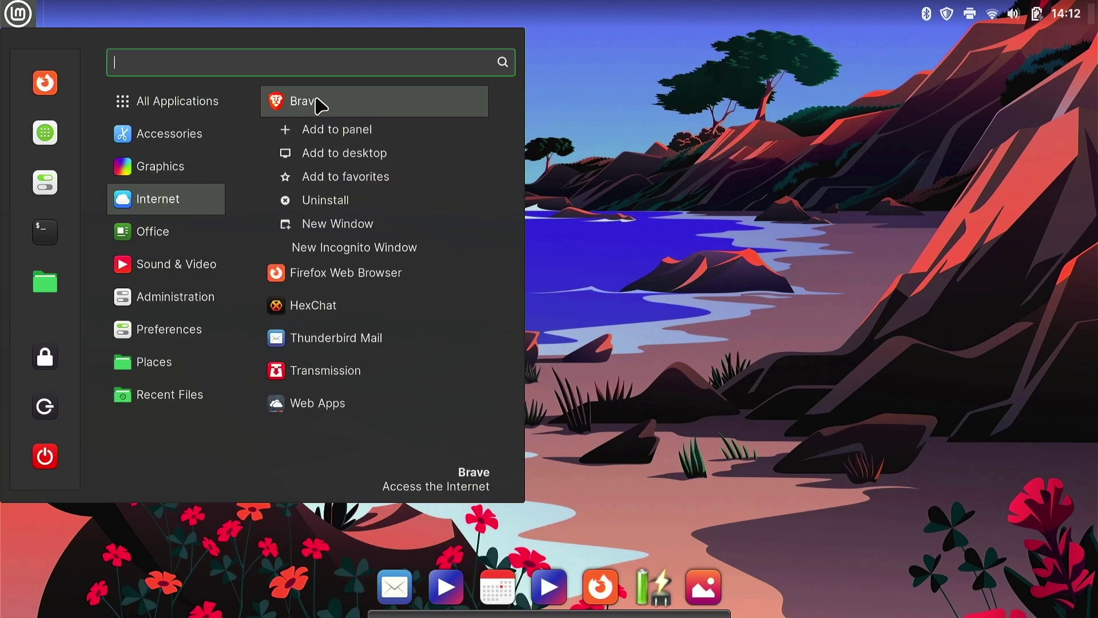
click(331, 177)
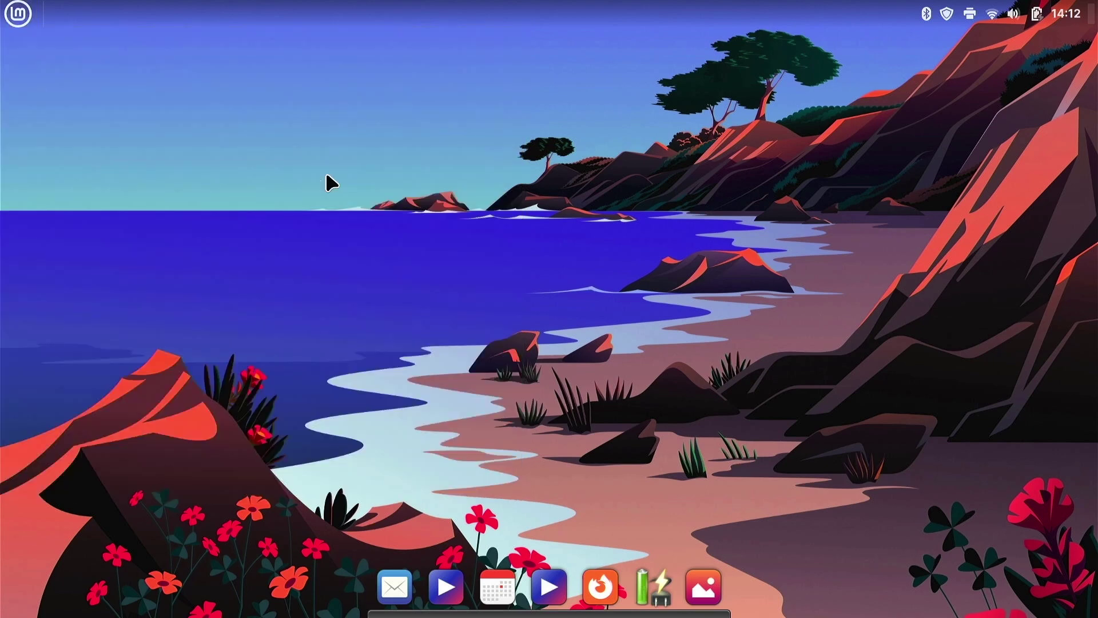
key(super)
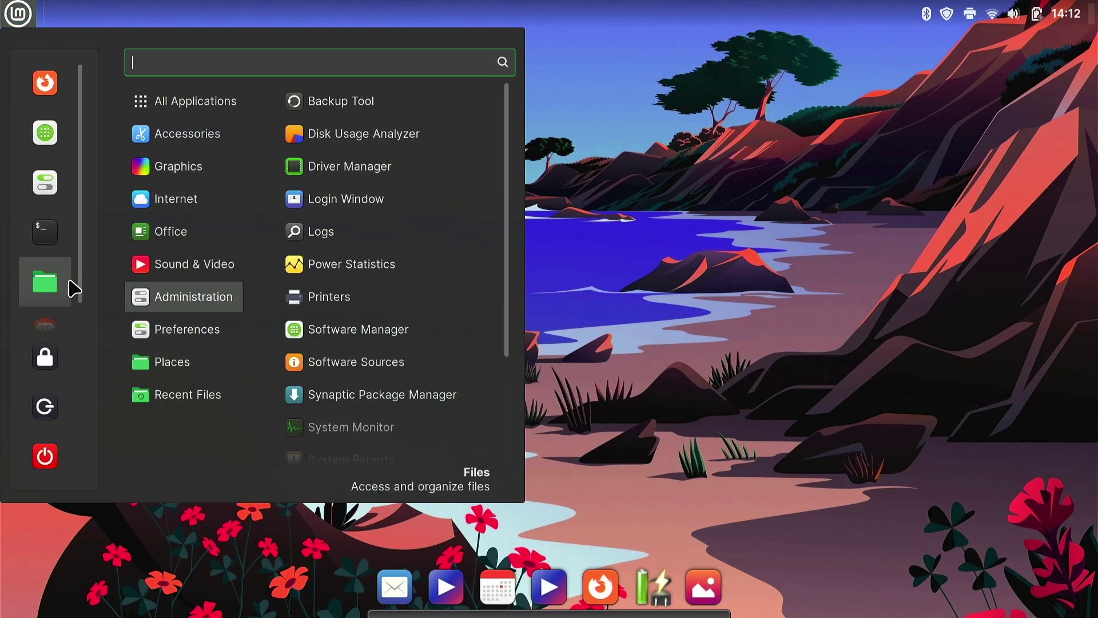
drag(49, 311, 48, 100)
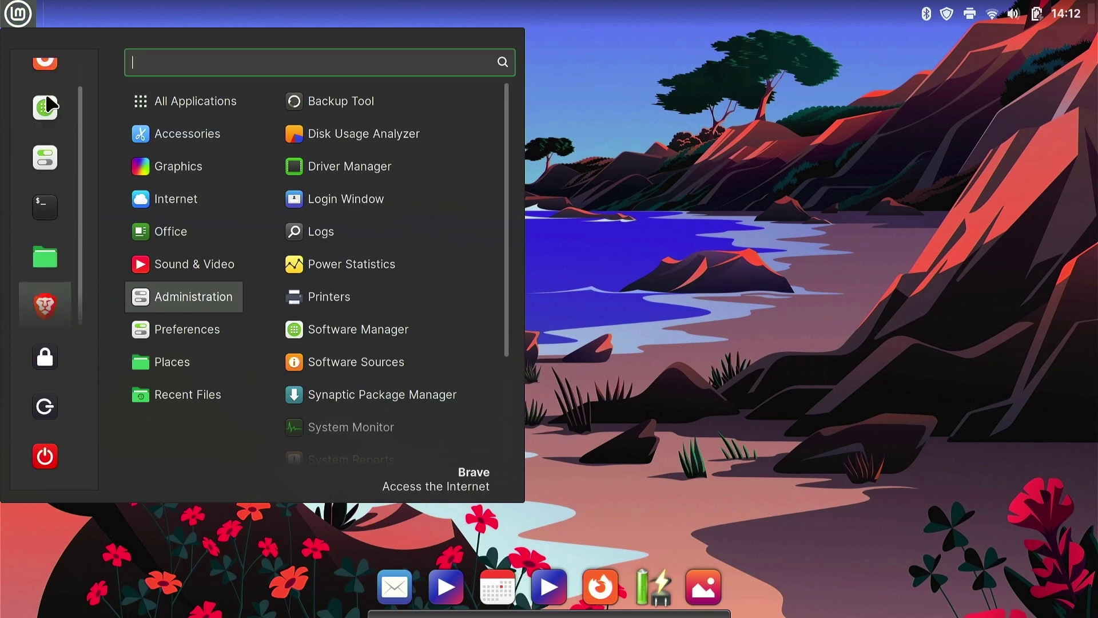
drag(54, 152, 54, 120)
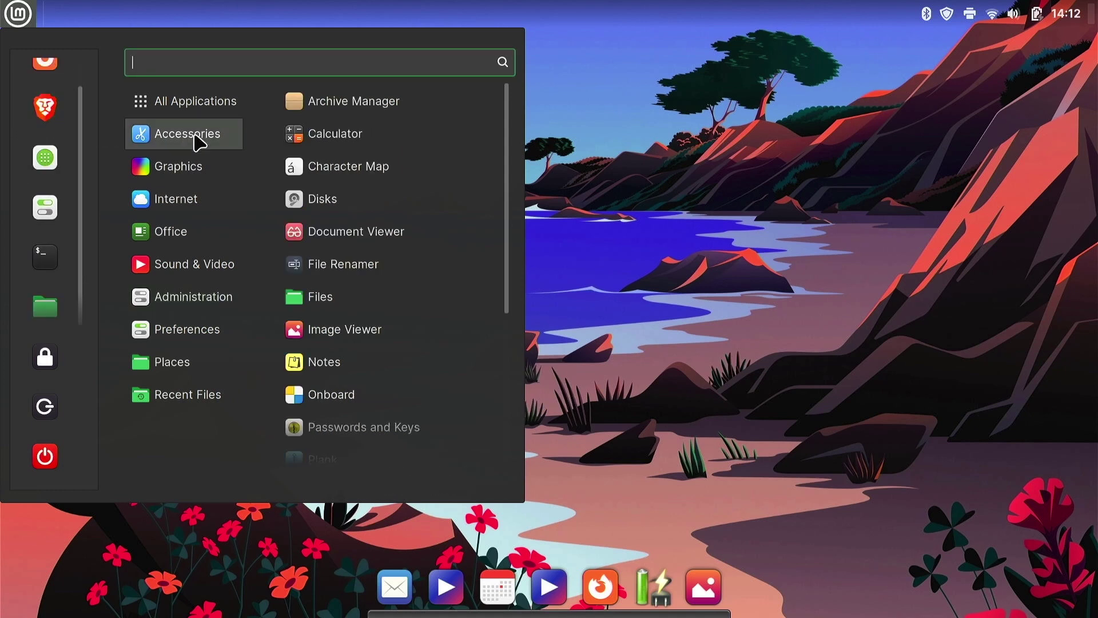
Remove Firefox from the menu favourites and check the updated list.
mouse_move(189, 209)
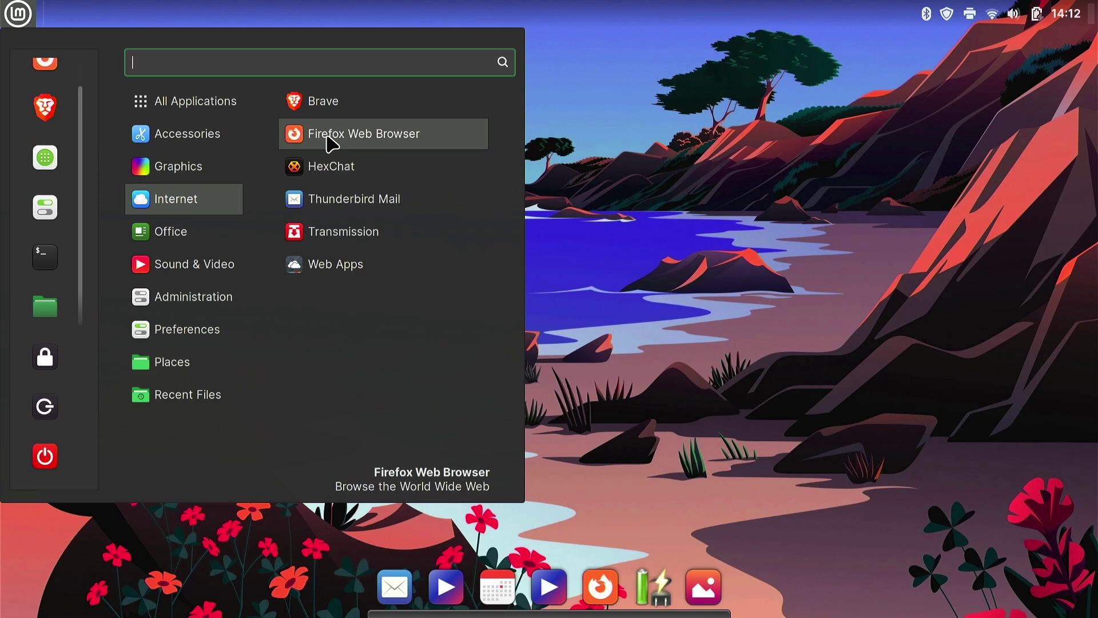
right_click(332, 144)
click(359, 216)
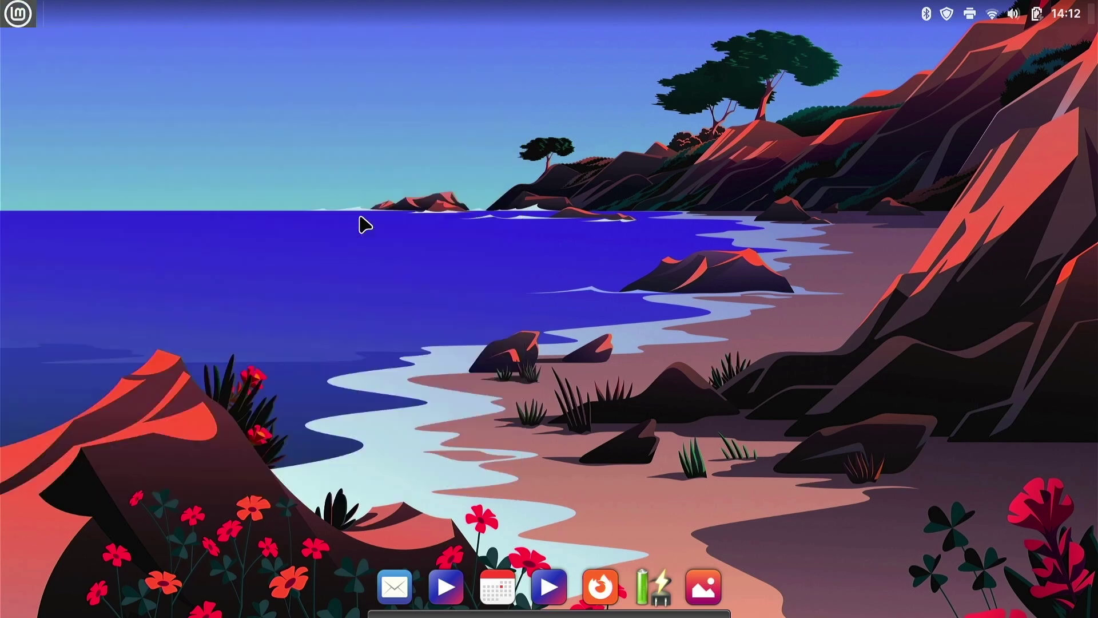
key(super)
mouse_move(164, 209)
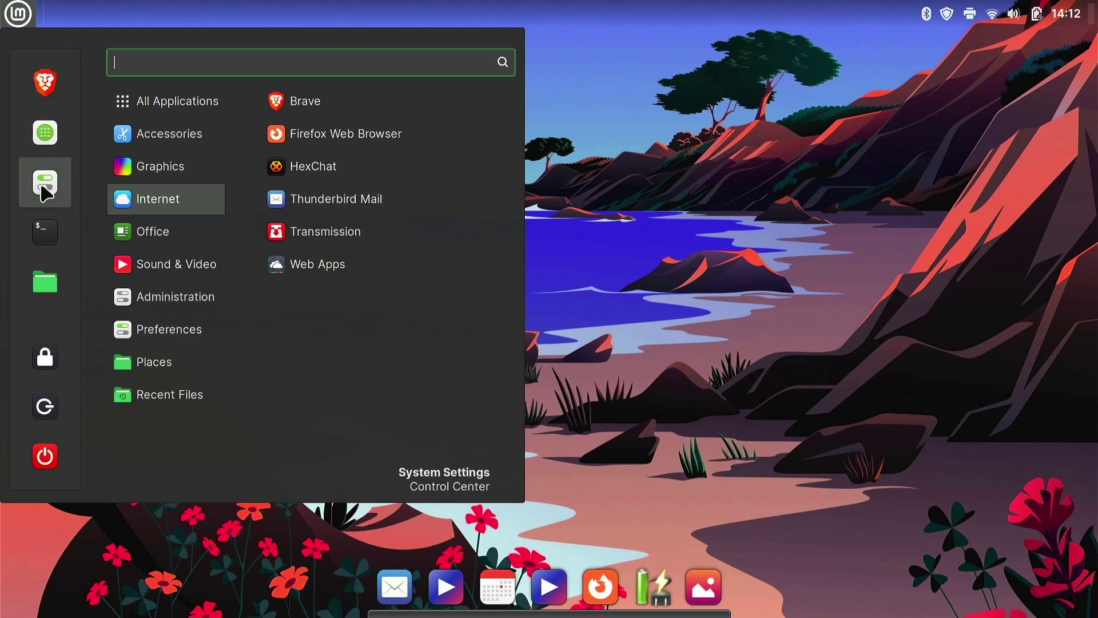
click(642, 418)
Remove Firefox from the dock and launch Brave from the favourites.
right_click(598, 585)
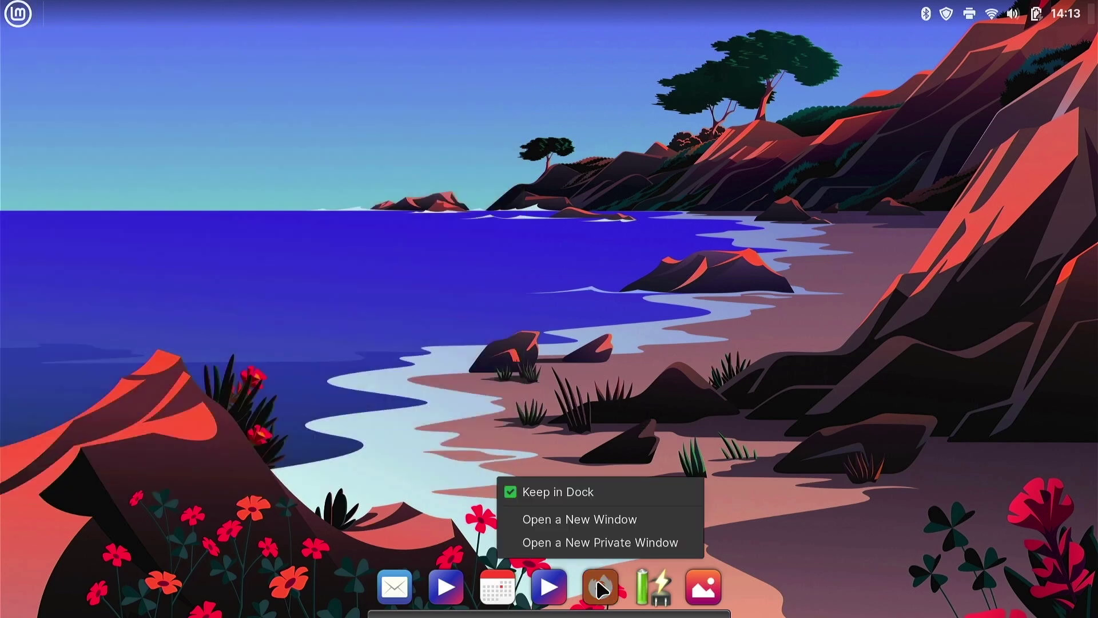
click(612, 492)
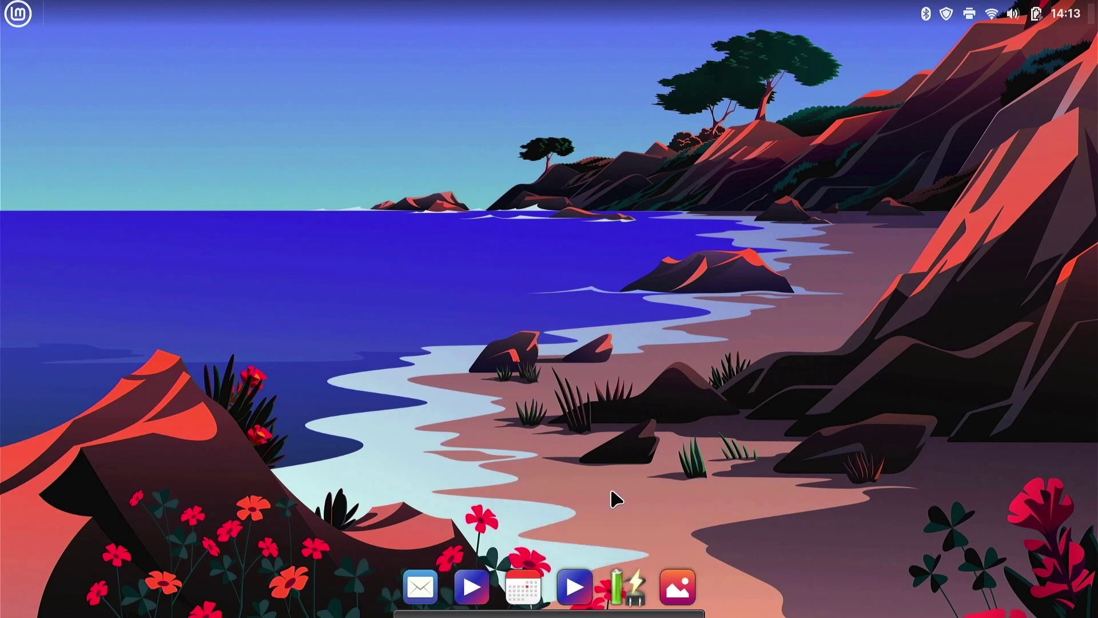
click(25, 15)
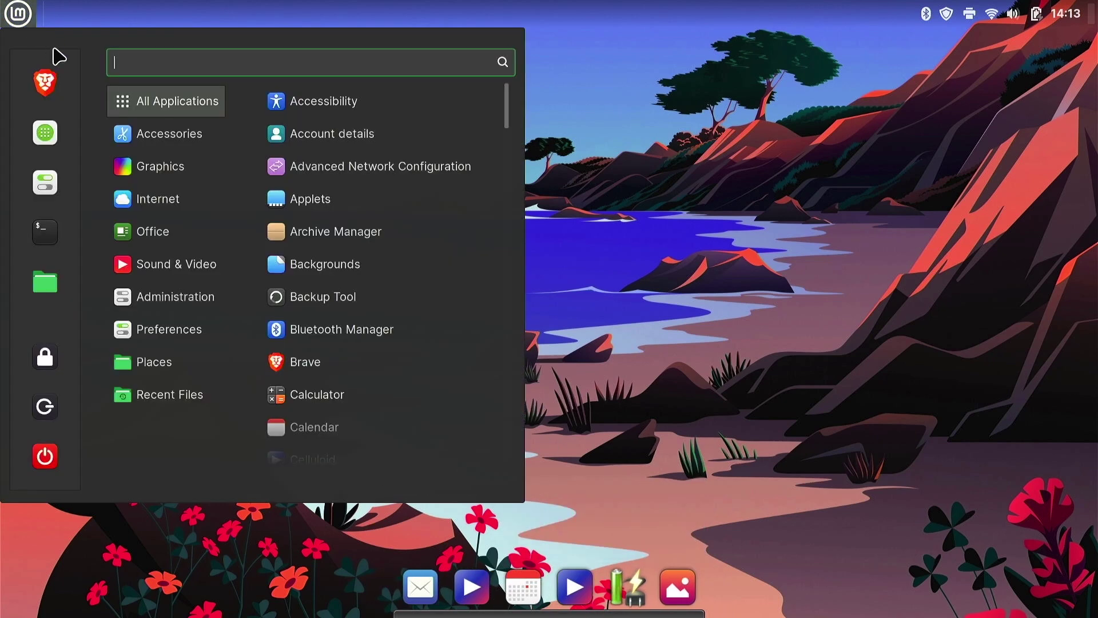
click(40, 88)
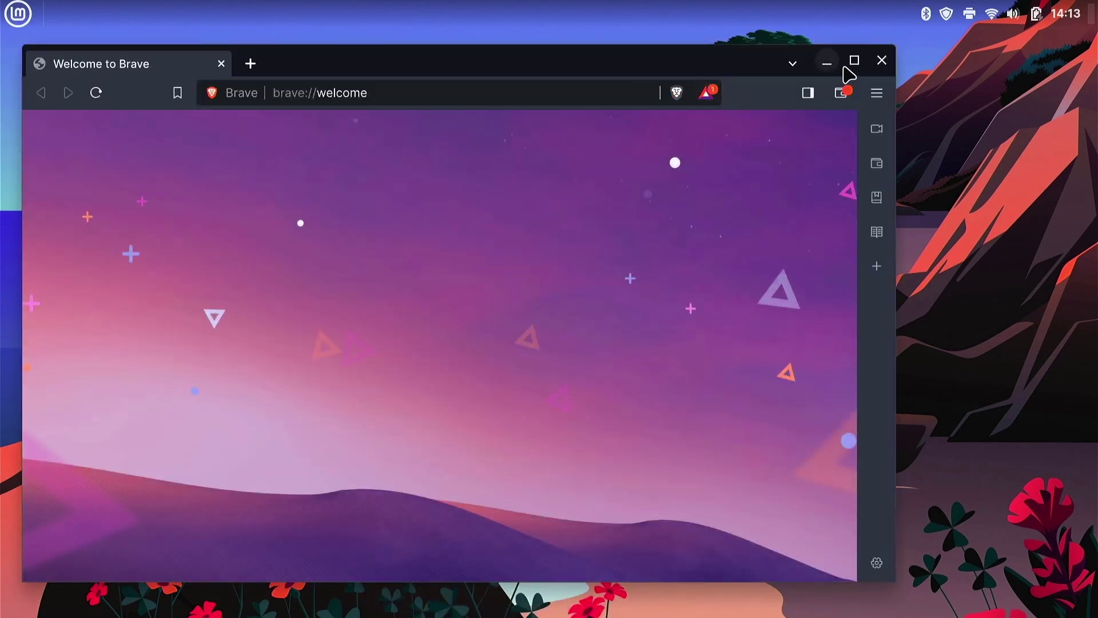
Finish Brave's welcome setup: default browser, dark theme, and no crash reports.
click(853, 60)
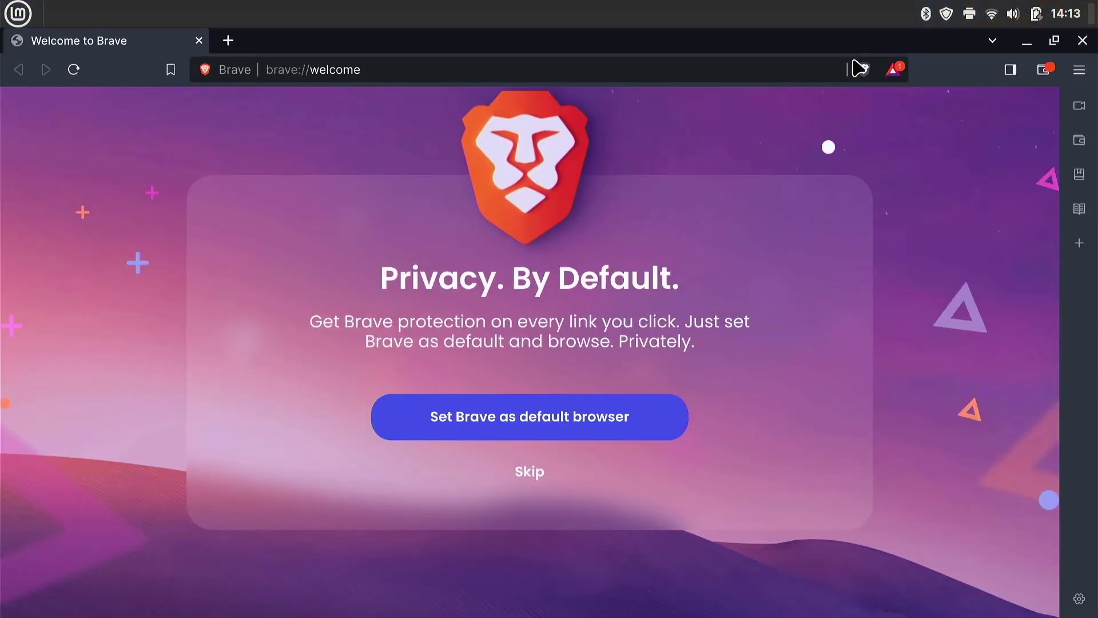
click(550, 408)
click(643, 353)
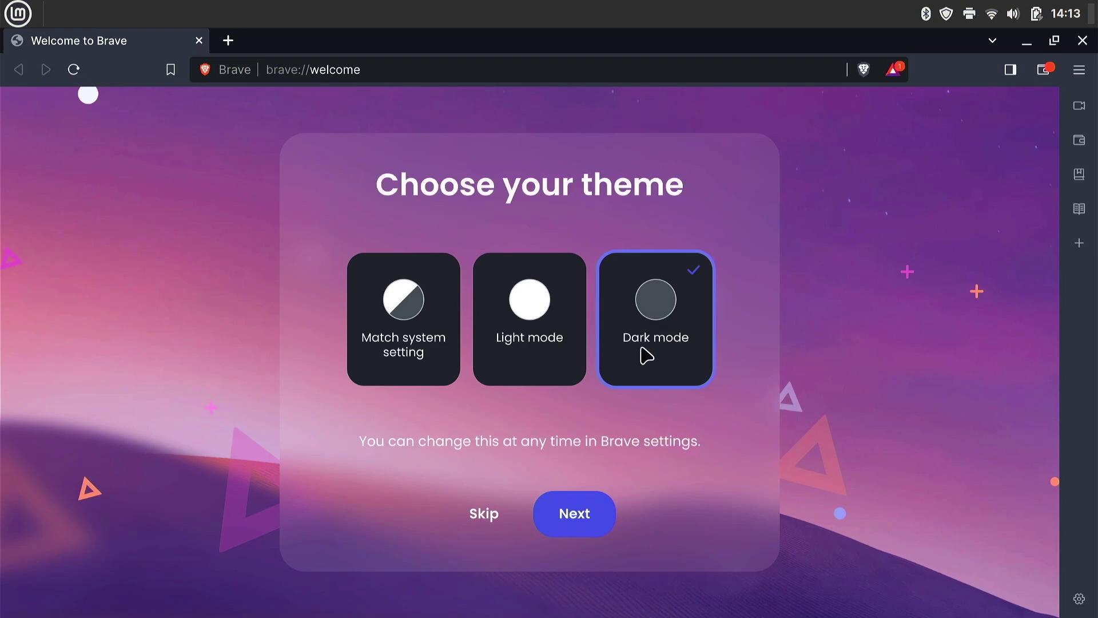
click(590, 508)
click(365, 262)
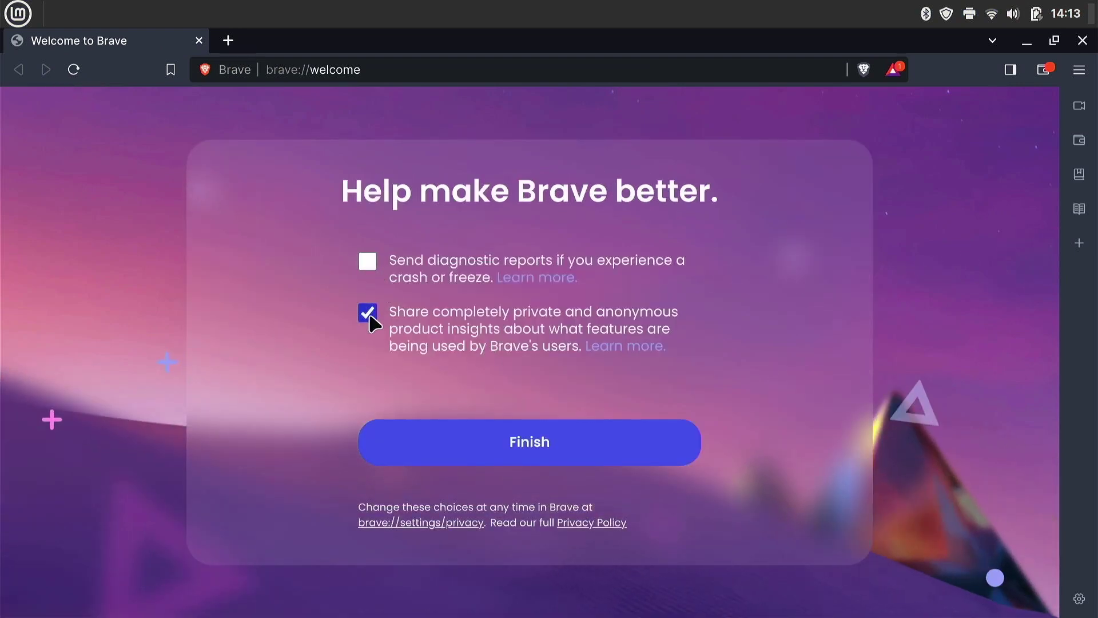
click(453, 441)
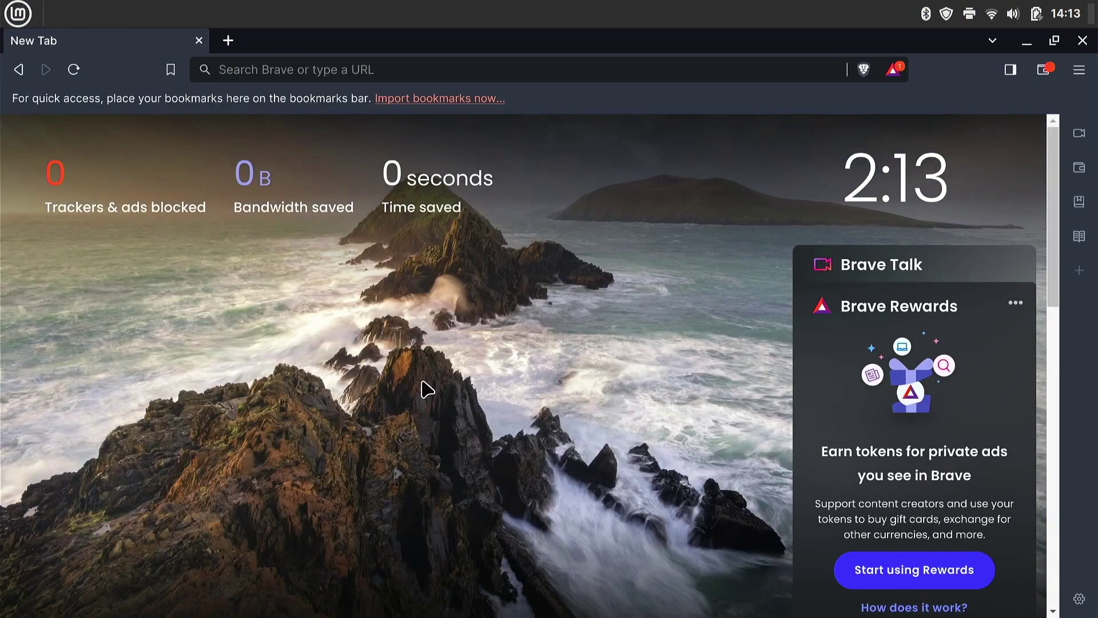
Pin Brave in the dock, move it to the dock's left end, and close Brave.
right_click(704, 598)
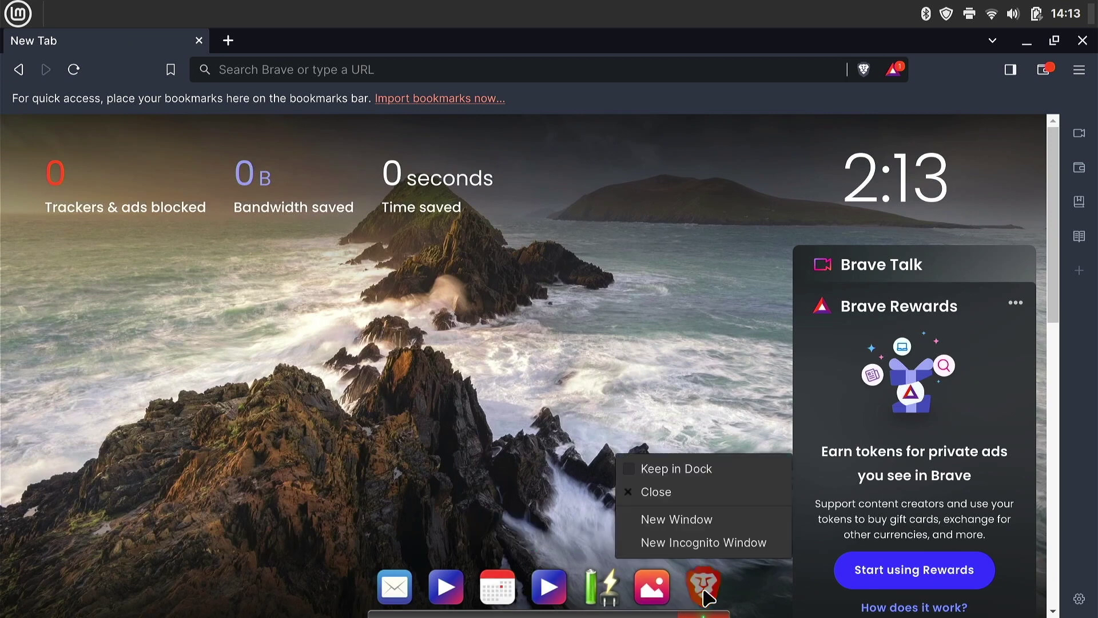
click(715, 474)
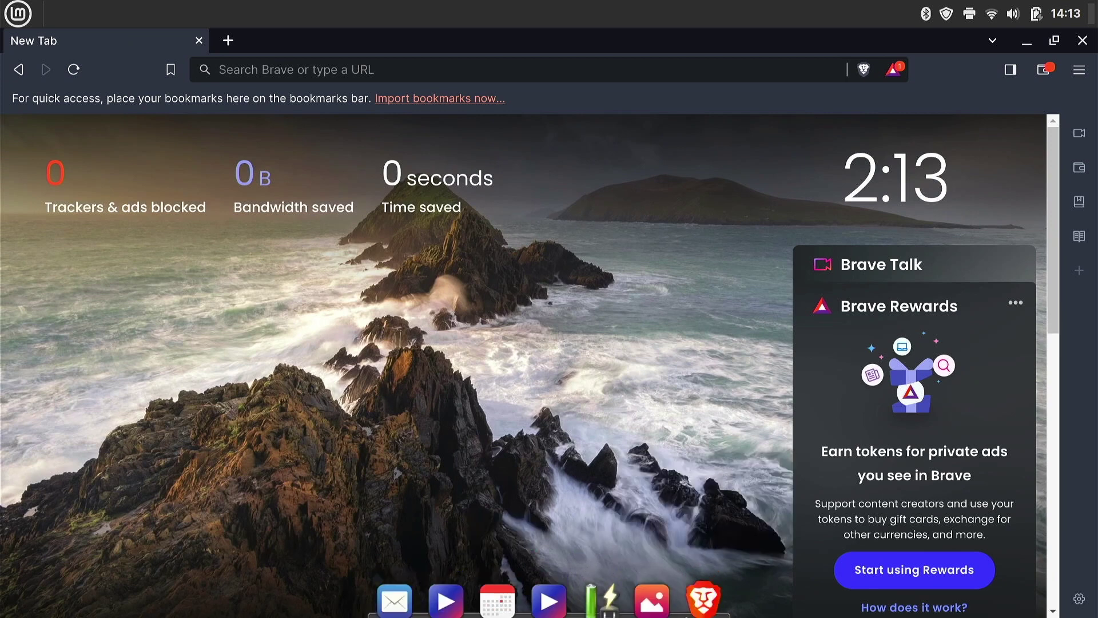
drag(704, 605, 413, 606)
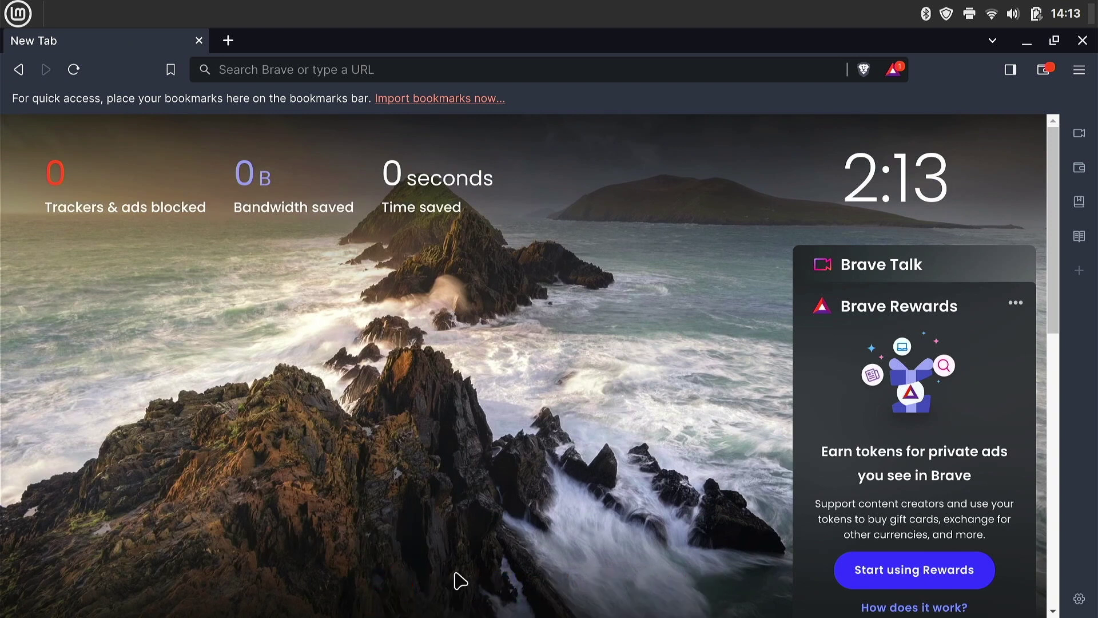
click(198, 40)
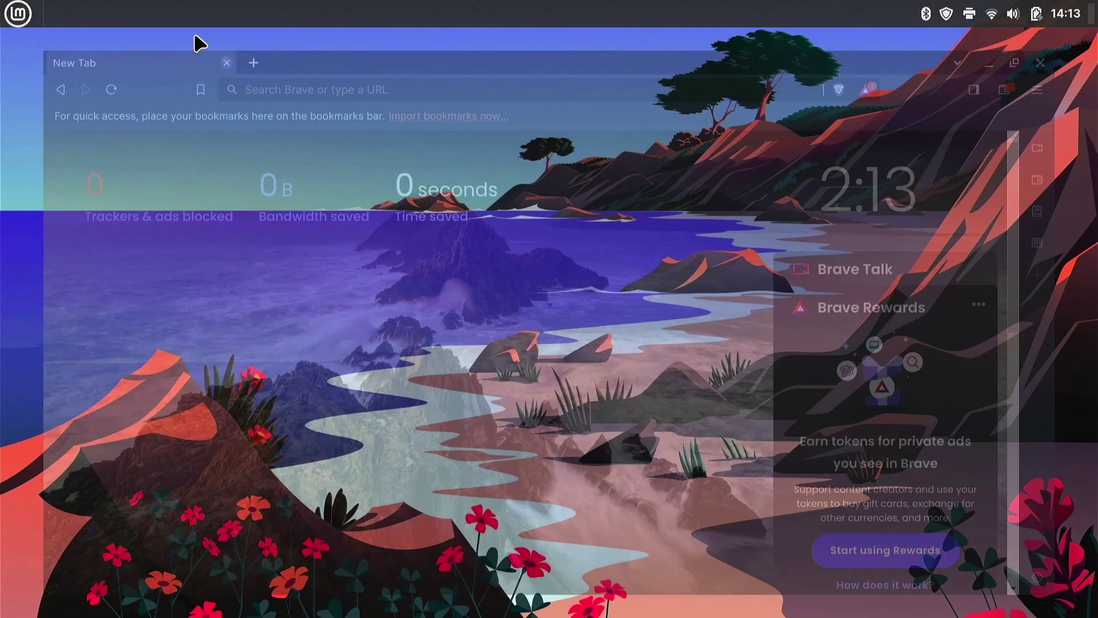
click(19, 15)
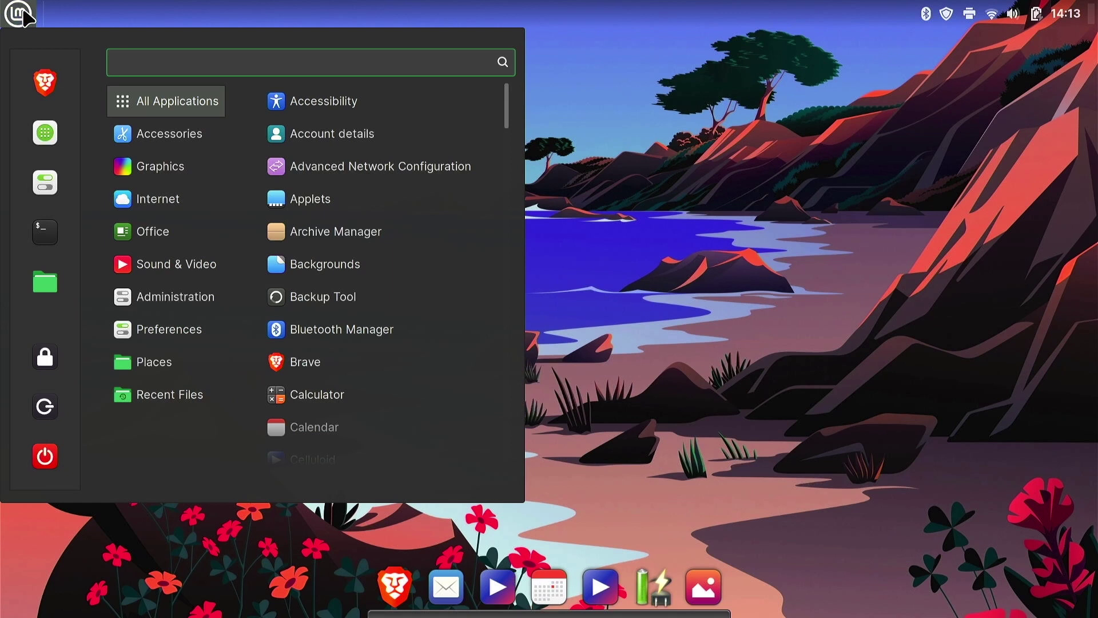
Search 'web' in the applications menu and launch Web Apps.
click(23, 12)
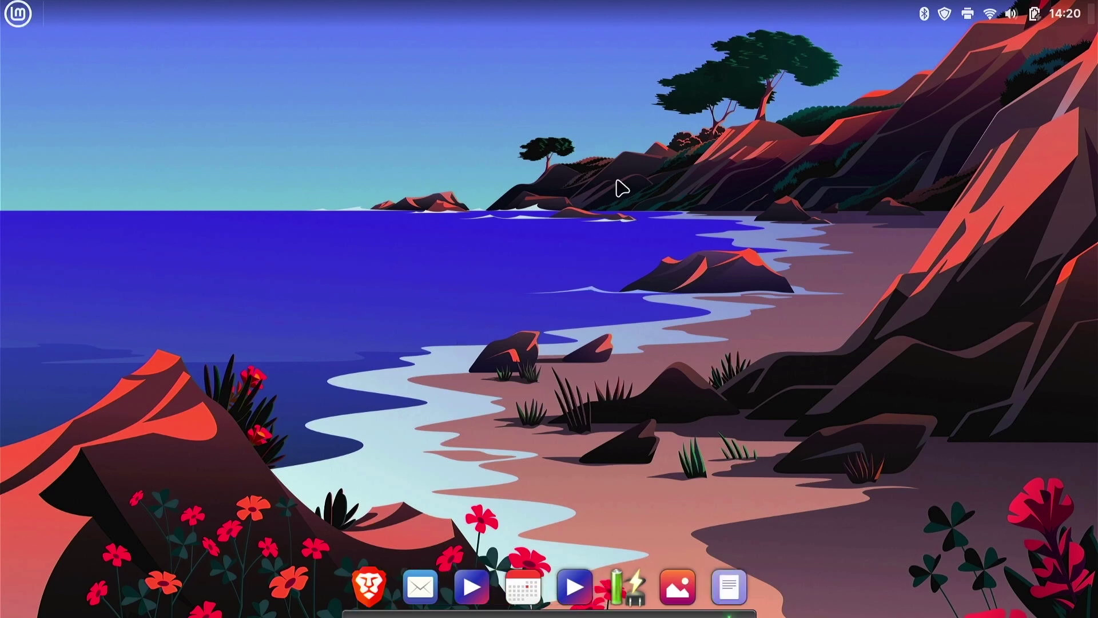
key(super)
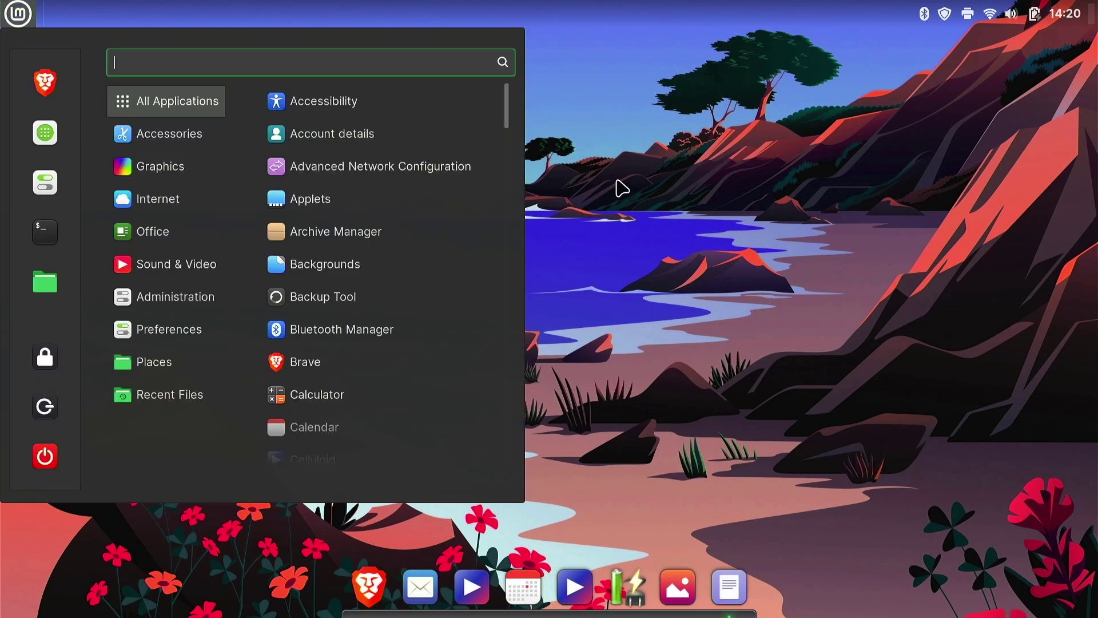
text(web)
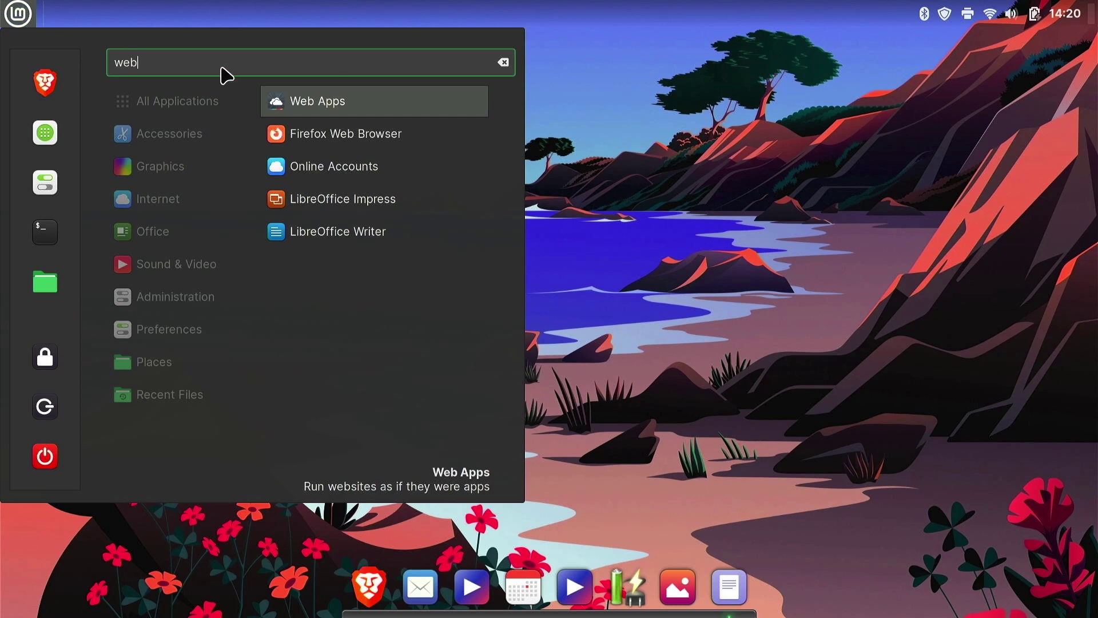
click(292, 114)
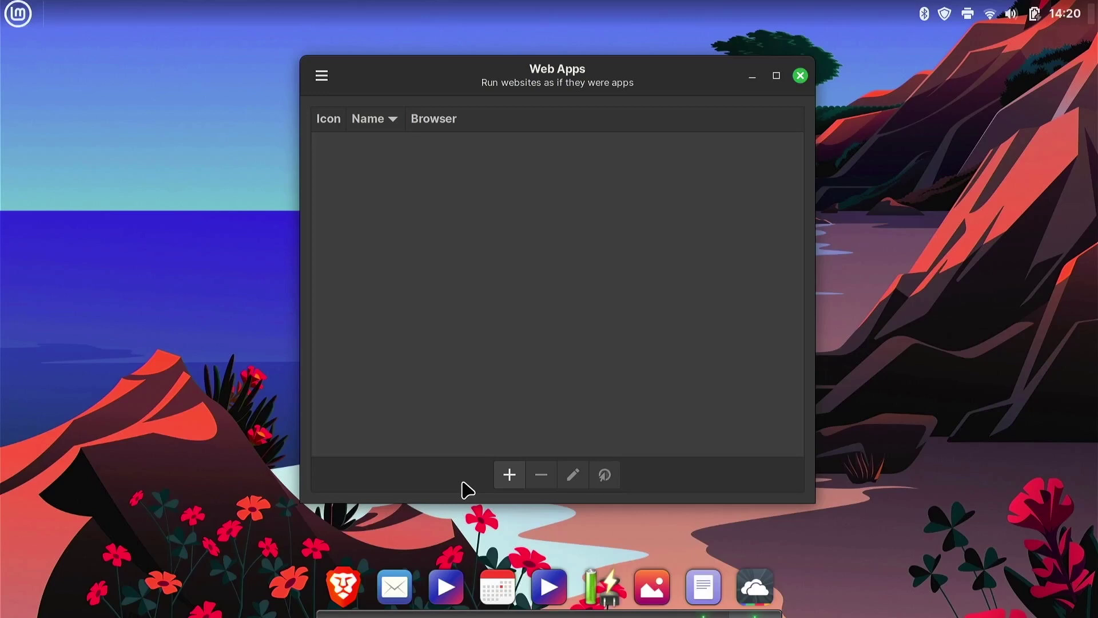
Start a new web app and paste the Word URL from the text editor as its address.
click(509, 476)
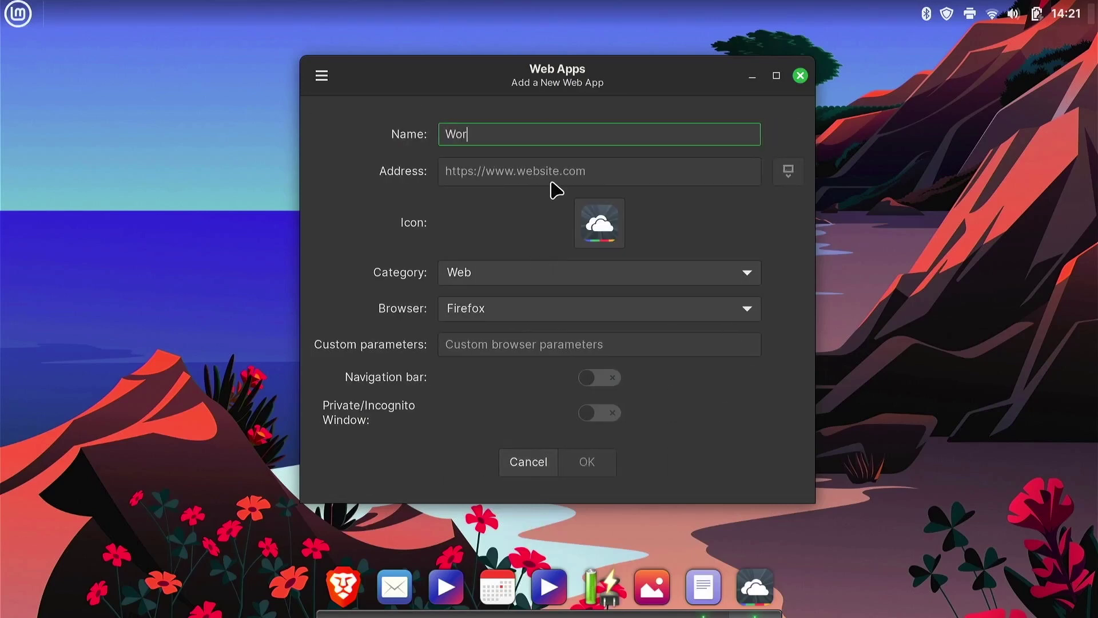
click(704, 586)
drag(463, 171, 64, 167)
key(ctrl+c)
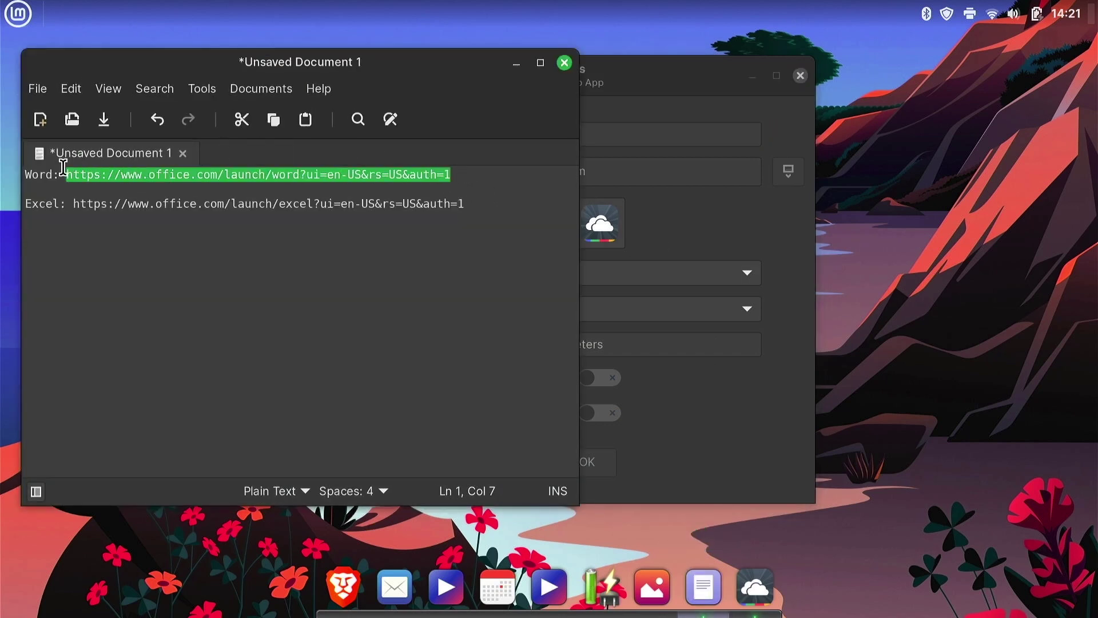
click(517, 63)
click(518, 167)
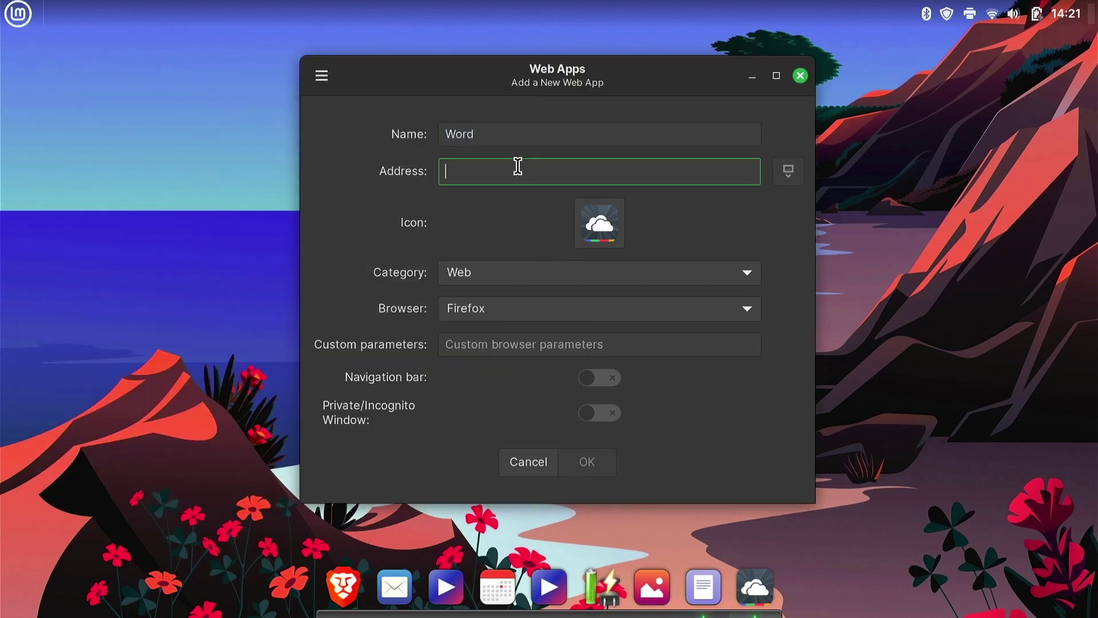
key(ctrl+v)
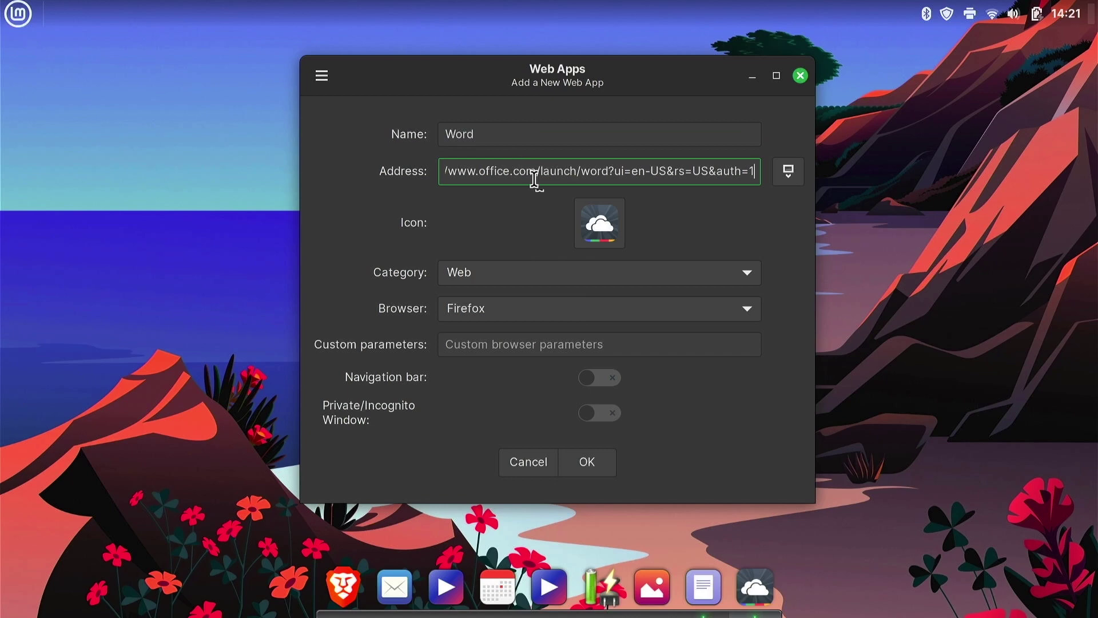
Set the web app's icon to Word.jpg from the Downloads folder.
click(599, 223)
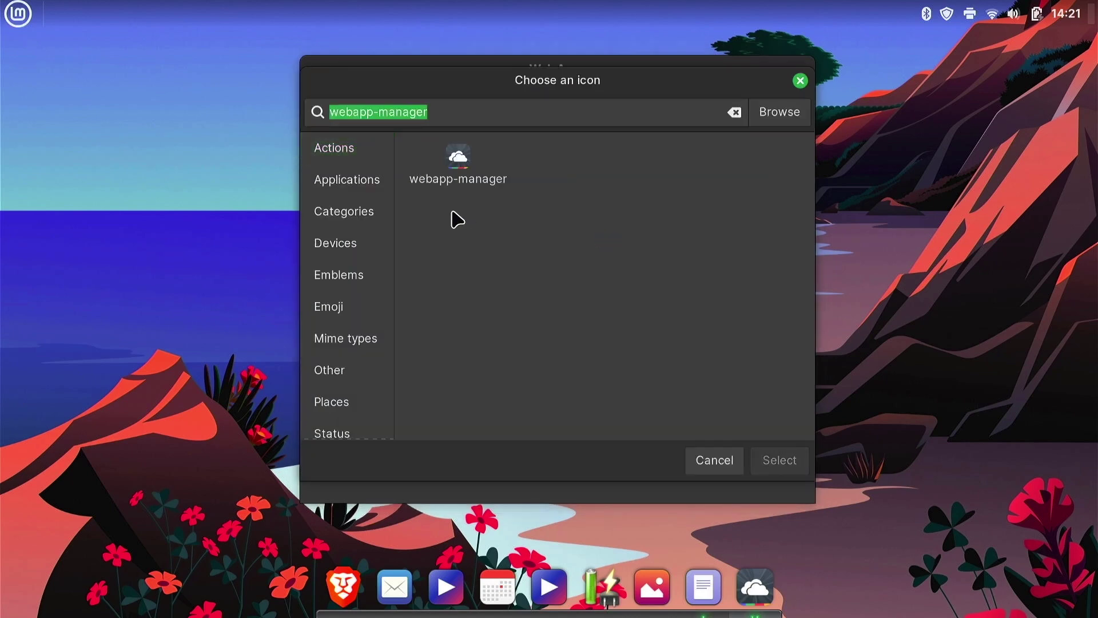
click(760, 117)
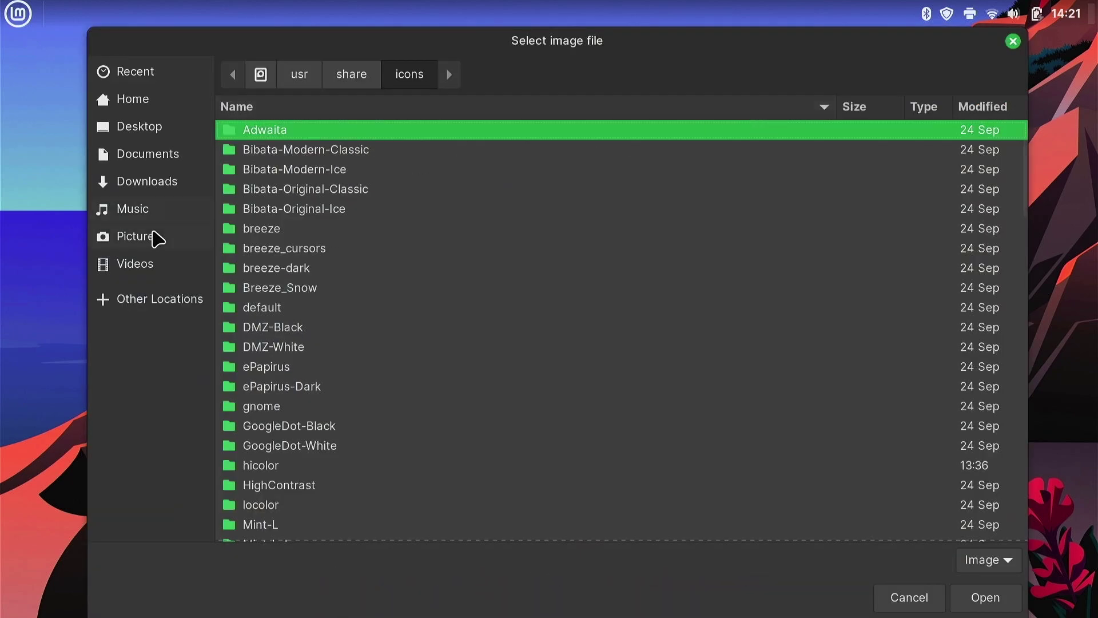
click(134, 183)
click(293, 150)
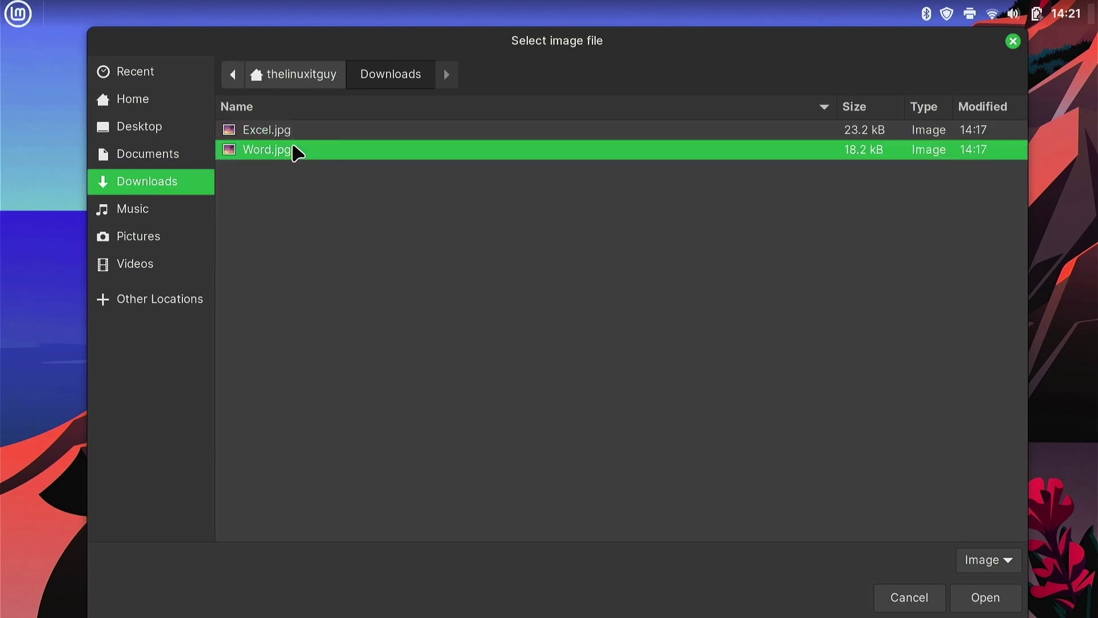
click(977, 597)
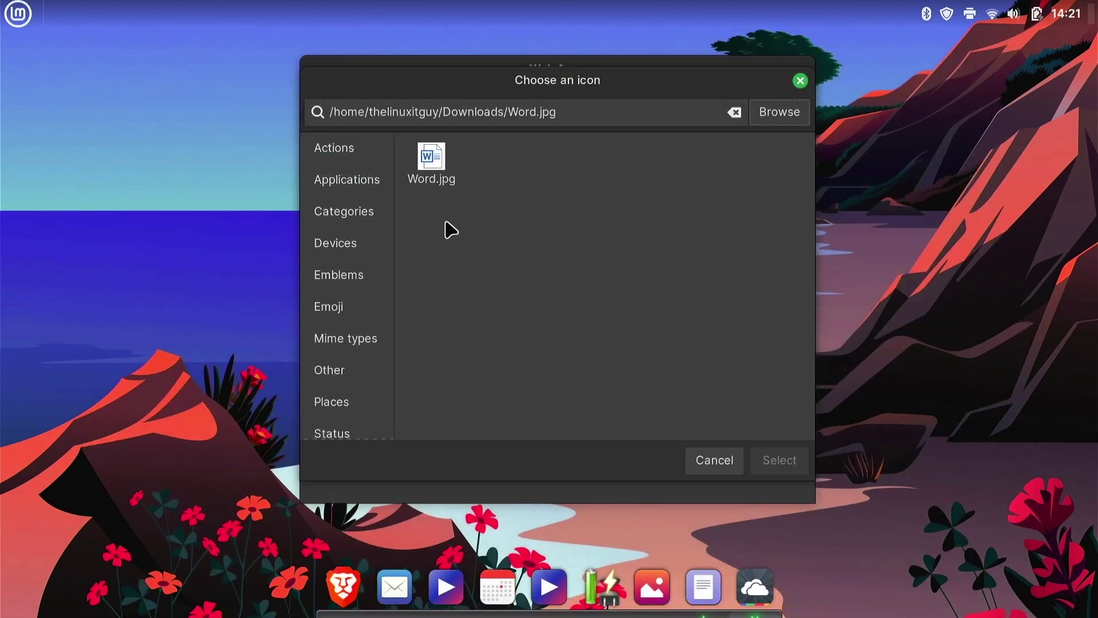
click(433, 170)
click(798, 458)
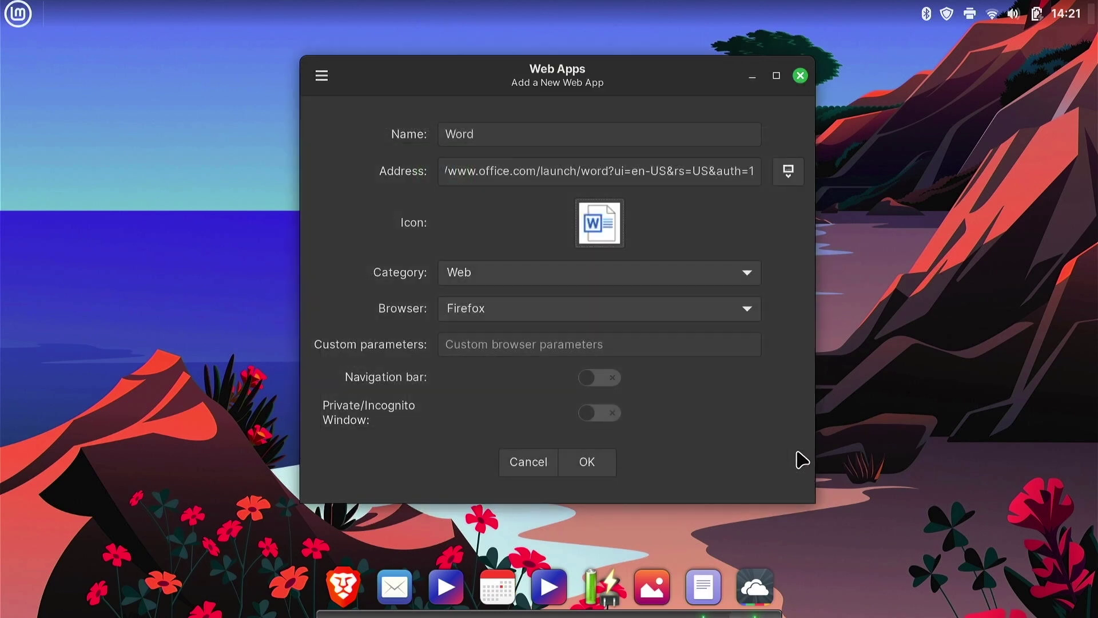
Choose Brave (Flatpak) as the browser and save the Word web app.
click(658, 316)
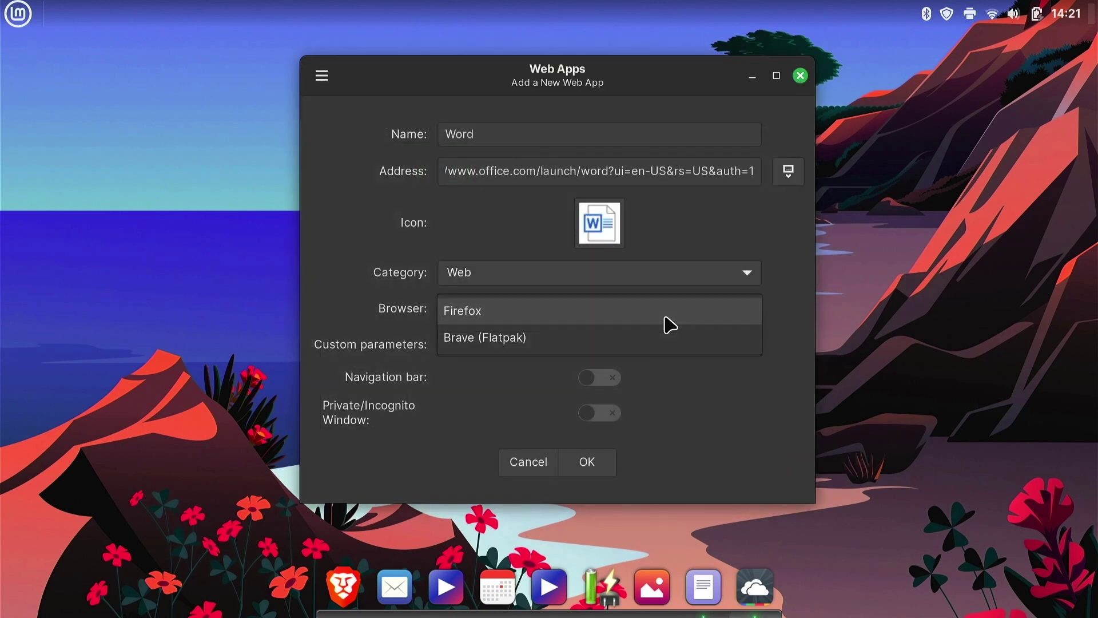
click(590, 339)
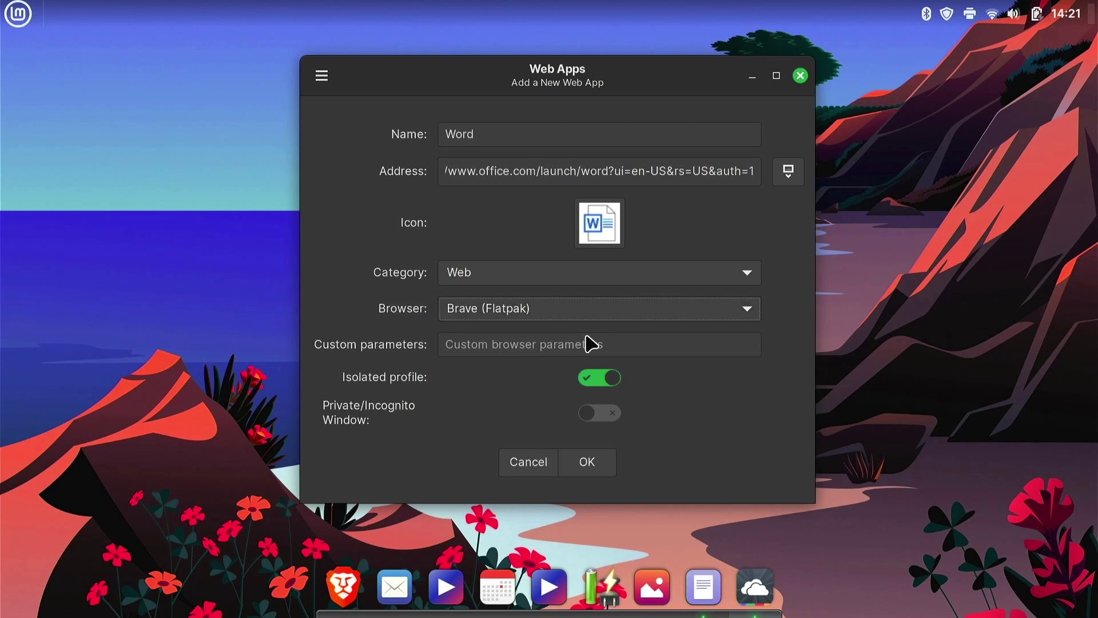
click(591, 466)
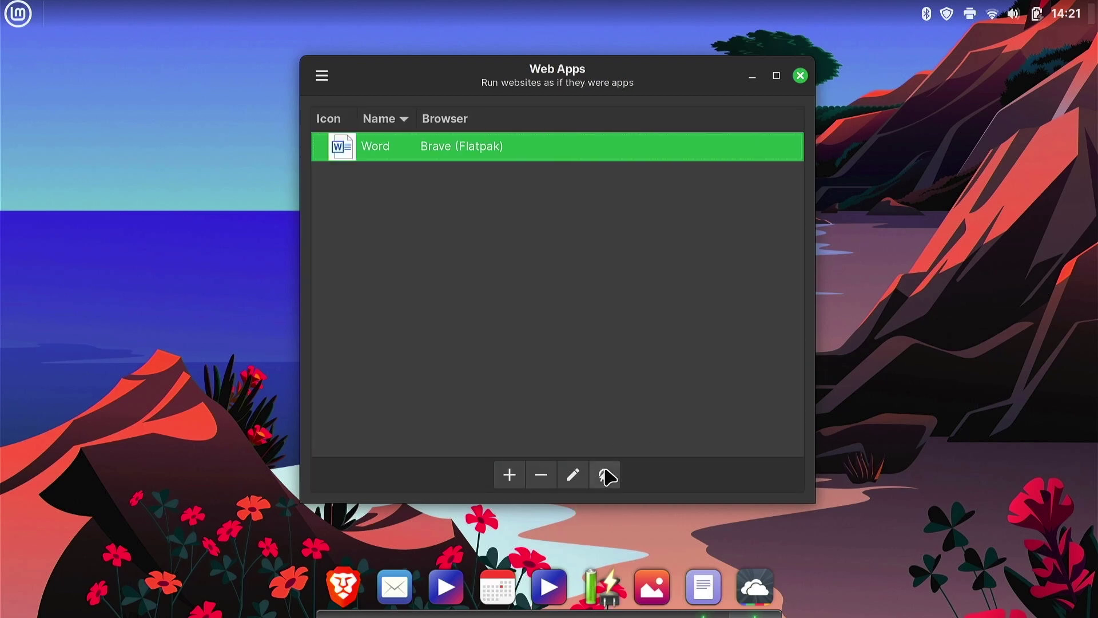
click(509, 477)
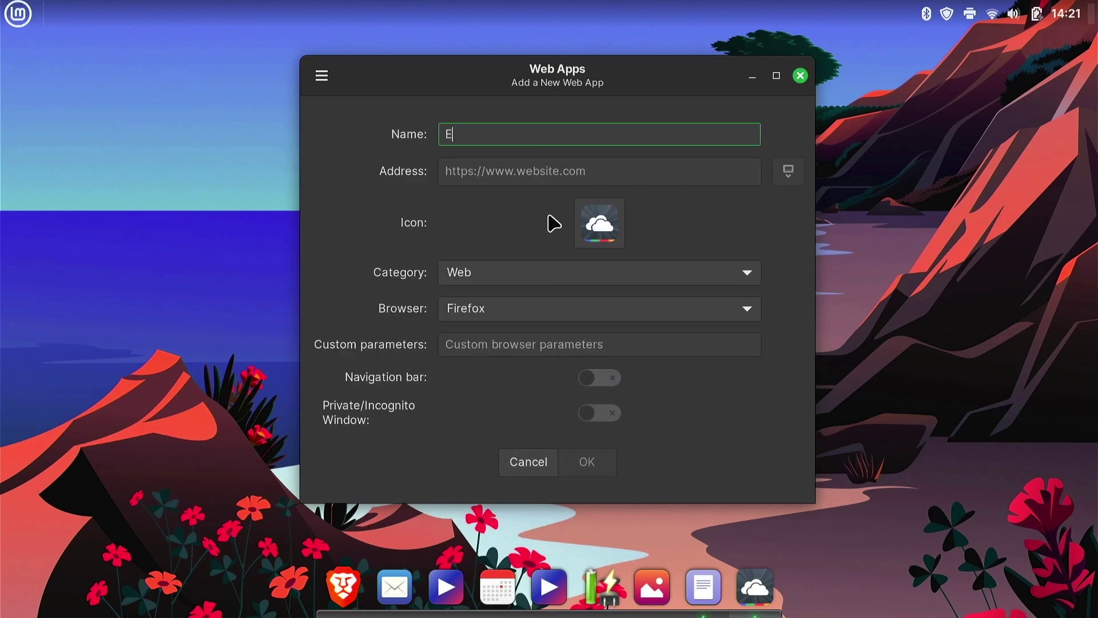
Name the new web app 'Excel' and paste the Excel URL as its address.
text(Excel)
click(705, 585)
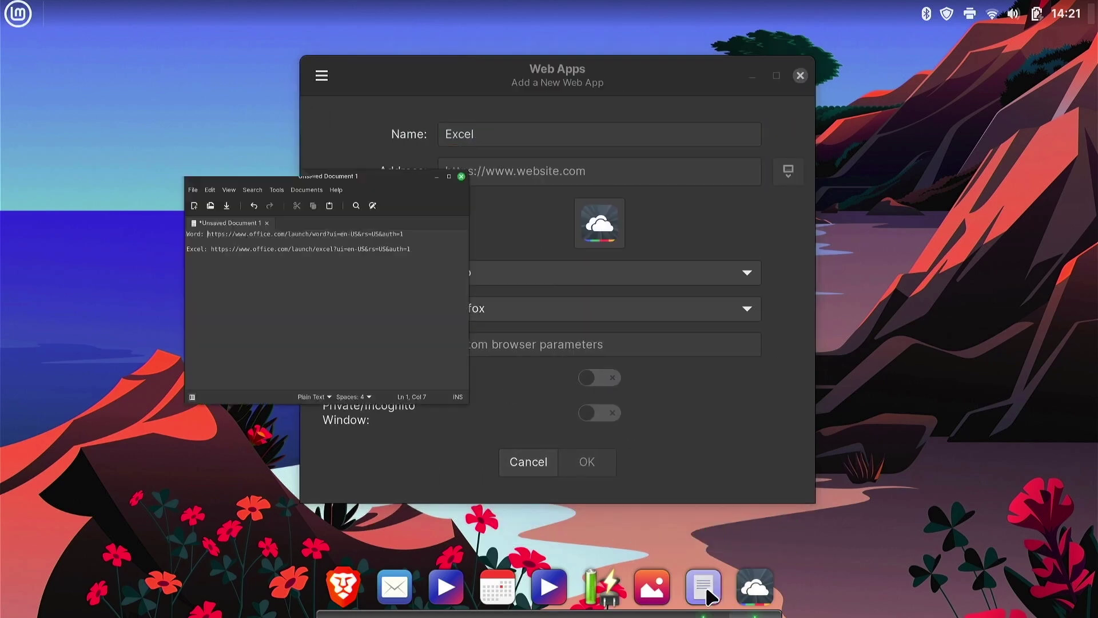
drag(496, 206, 80, 204)
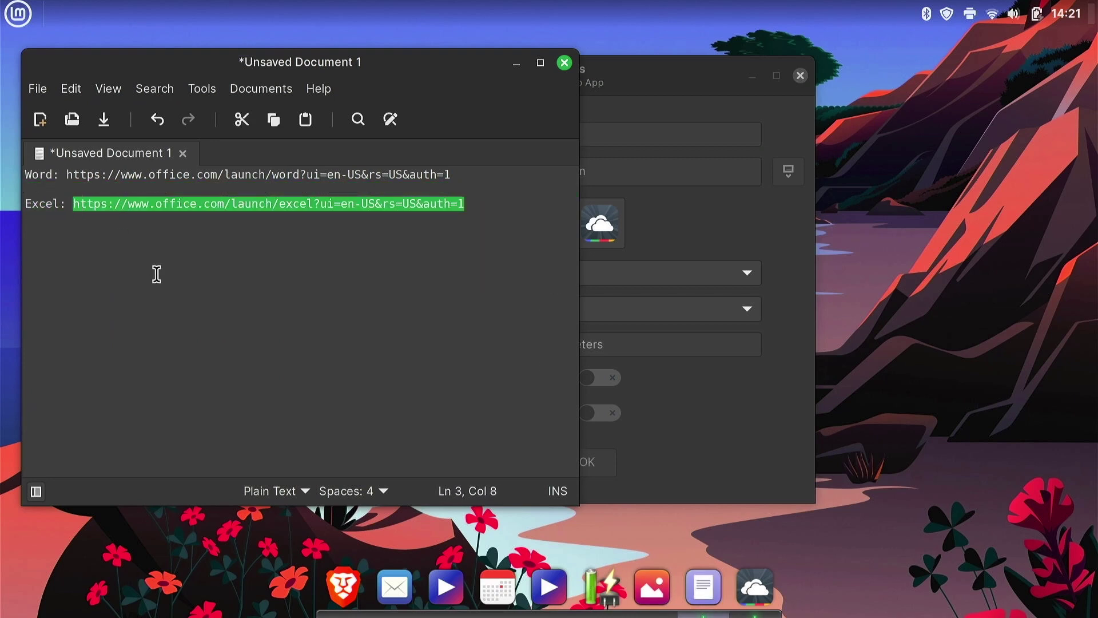
click(517, 63)
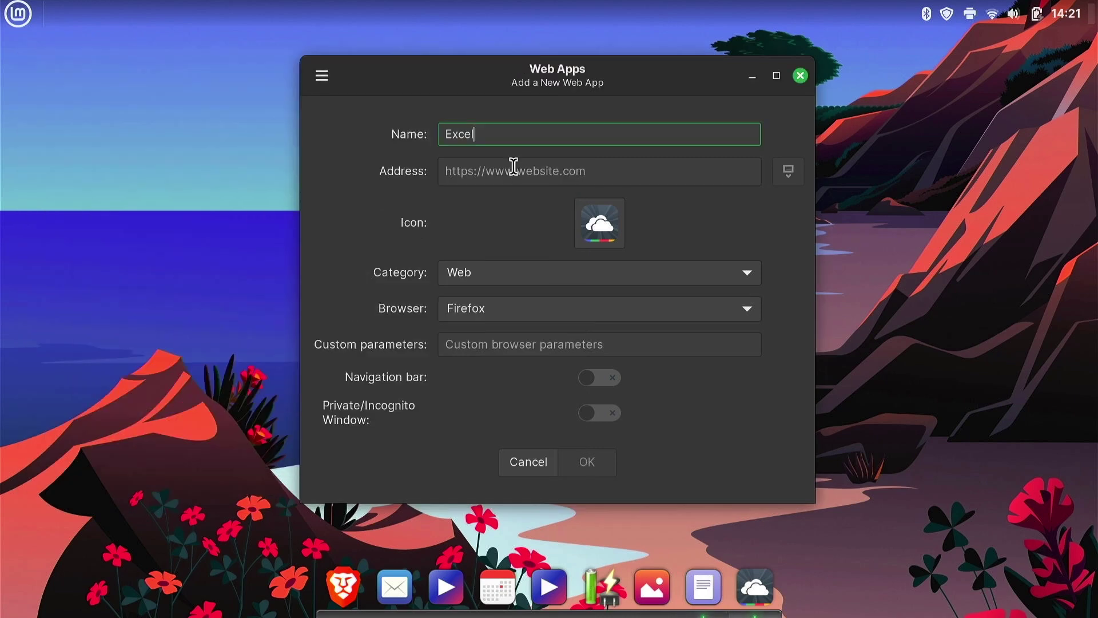
click(513, 167)
text(https://www.office.com/launch/excel?ui=en-US&rs=US&auth=1)
Set the web app's icon to Excel.jpg from the Downloads folder.
click(594, 225)
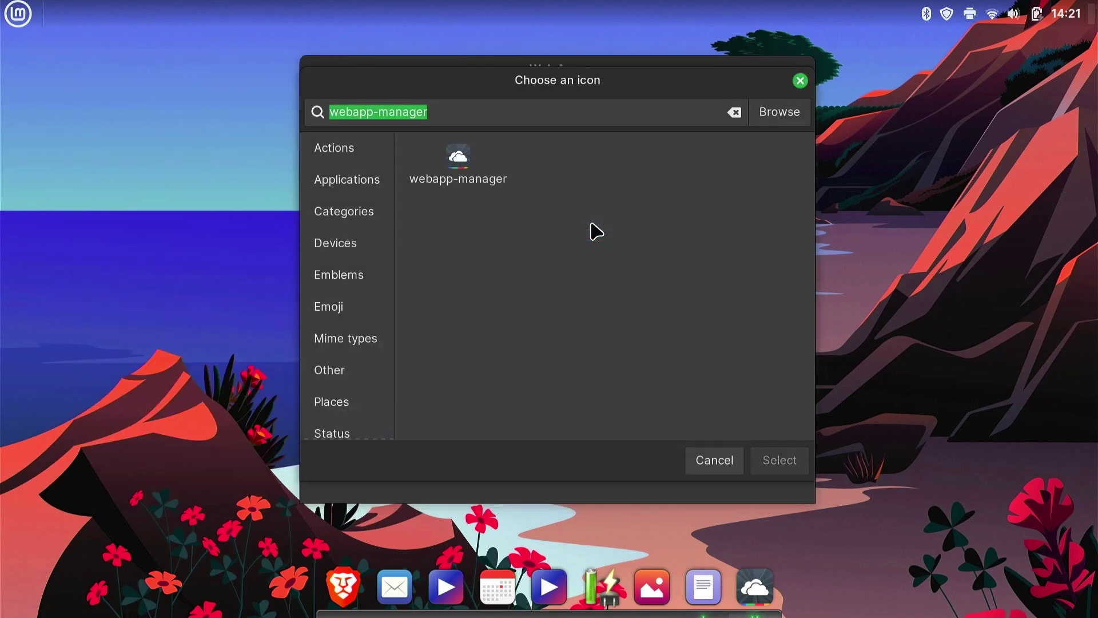
click(780, 113)
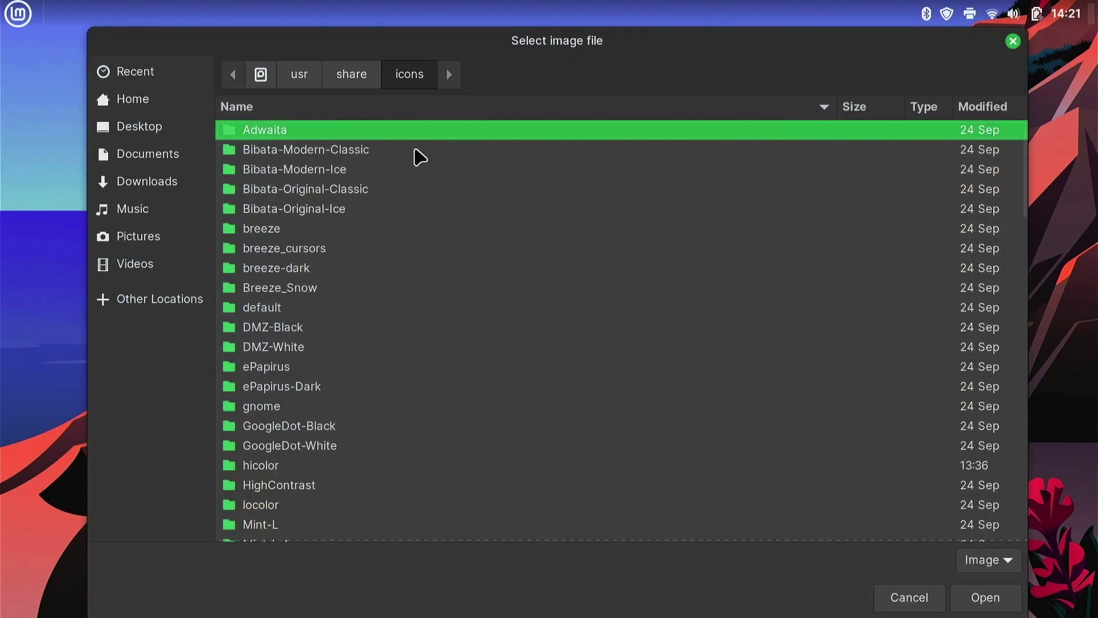
click(157, 183)
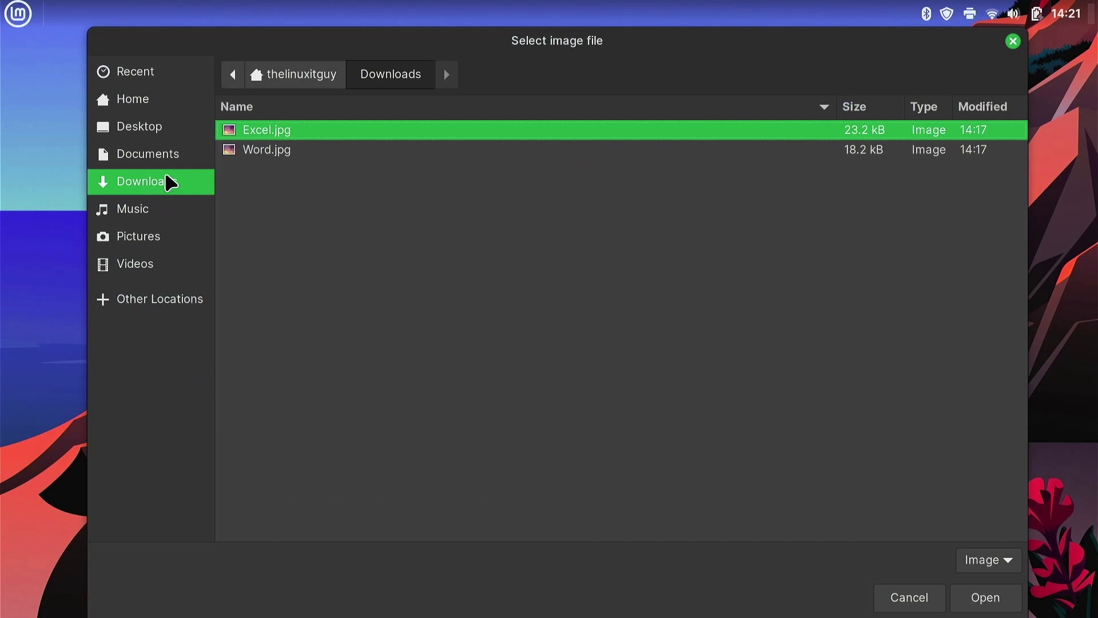
double_click(286, 137)
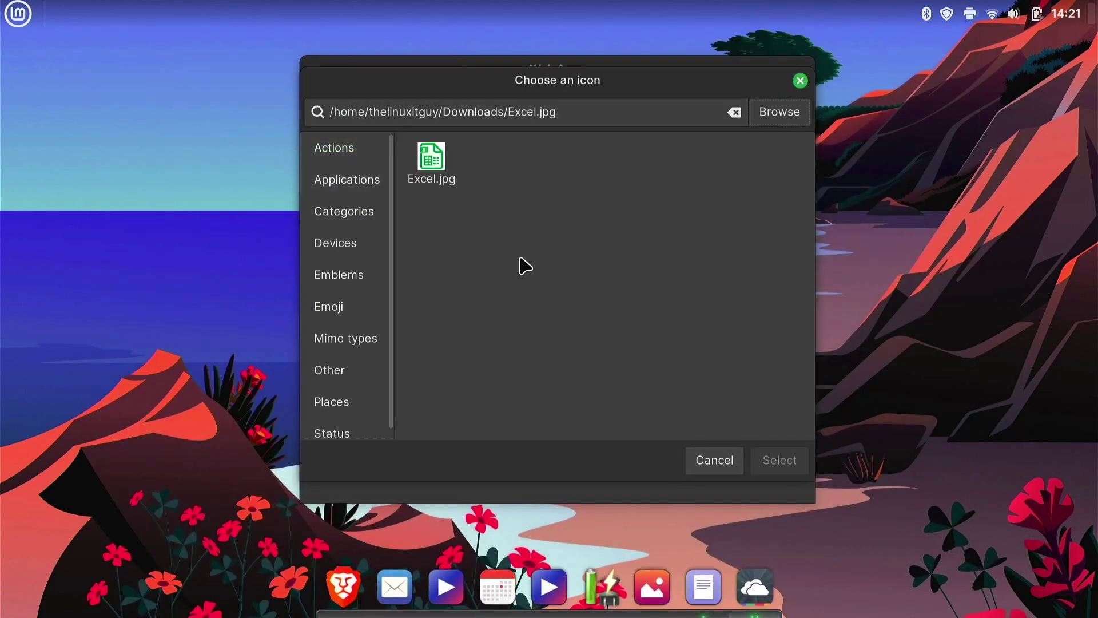
click(441, 162)
click(791, 465)
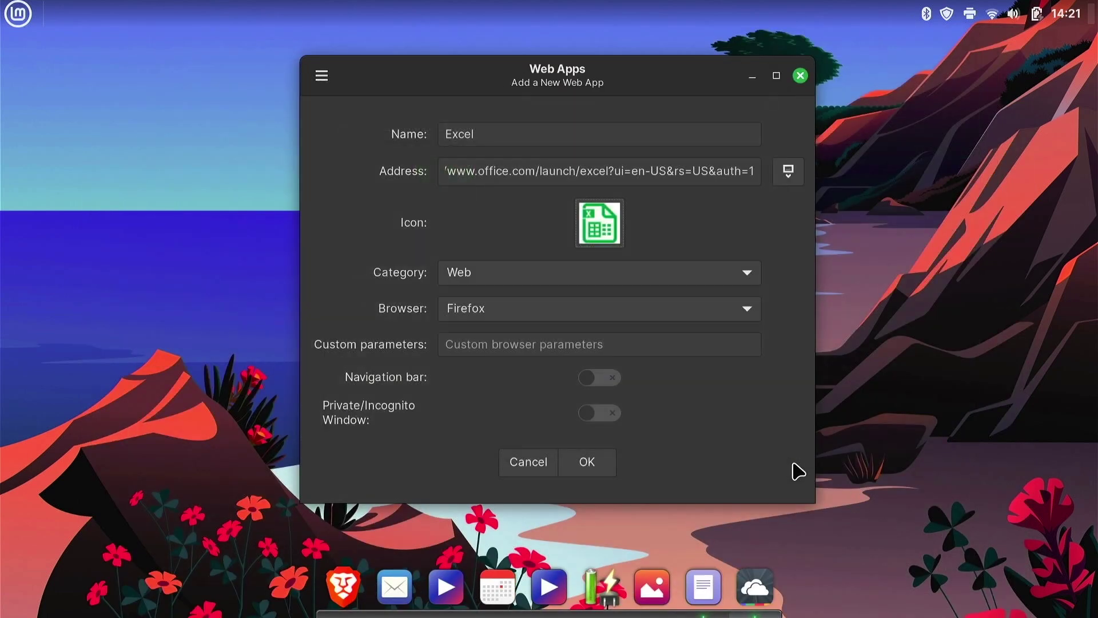
Choose Brave (Flatpak) as the browser and save the Excel web app.
click(664, 314)
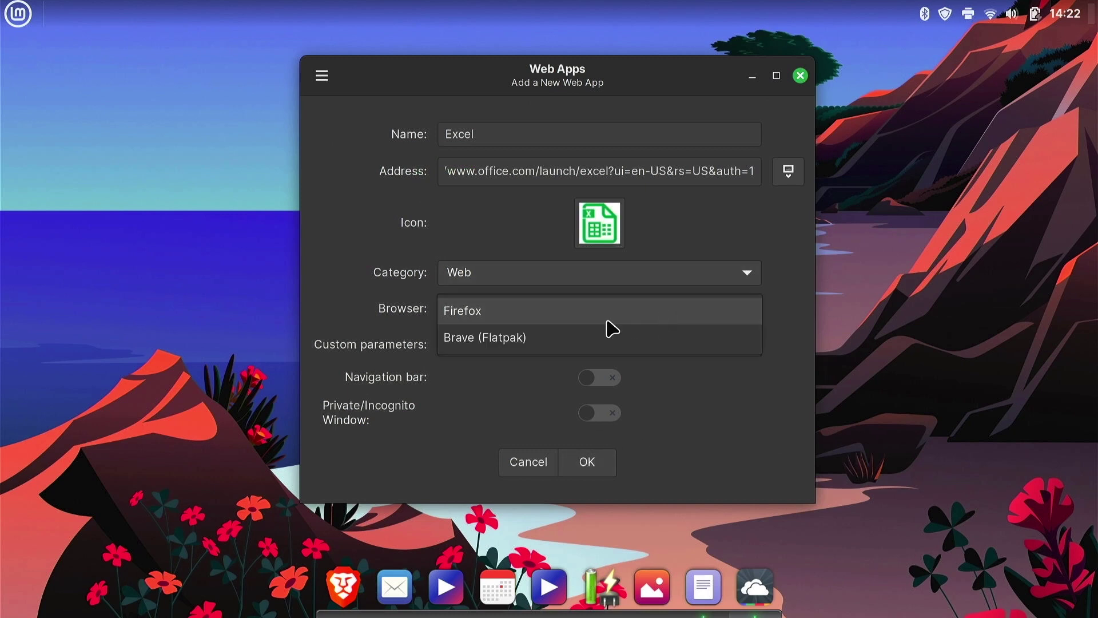
click(564, 338)
click(592, 466)
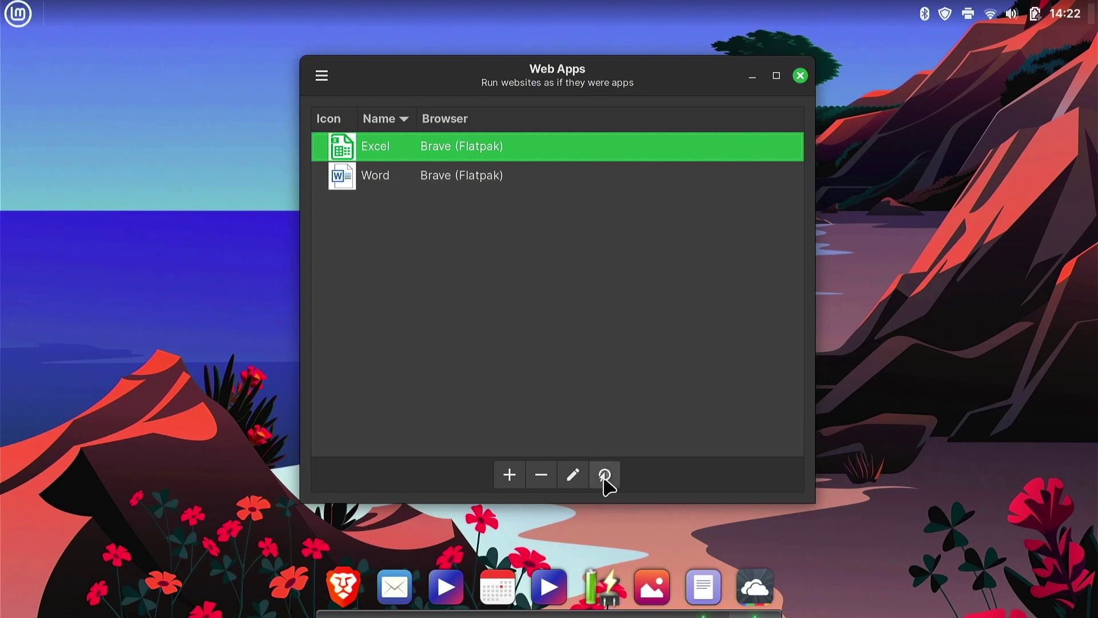
Launch the Excel web app, minimise it, and select the Word entry in Web Apps.
click(605, 476)
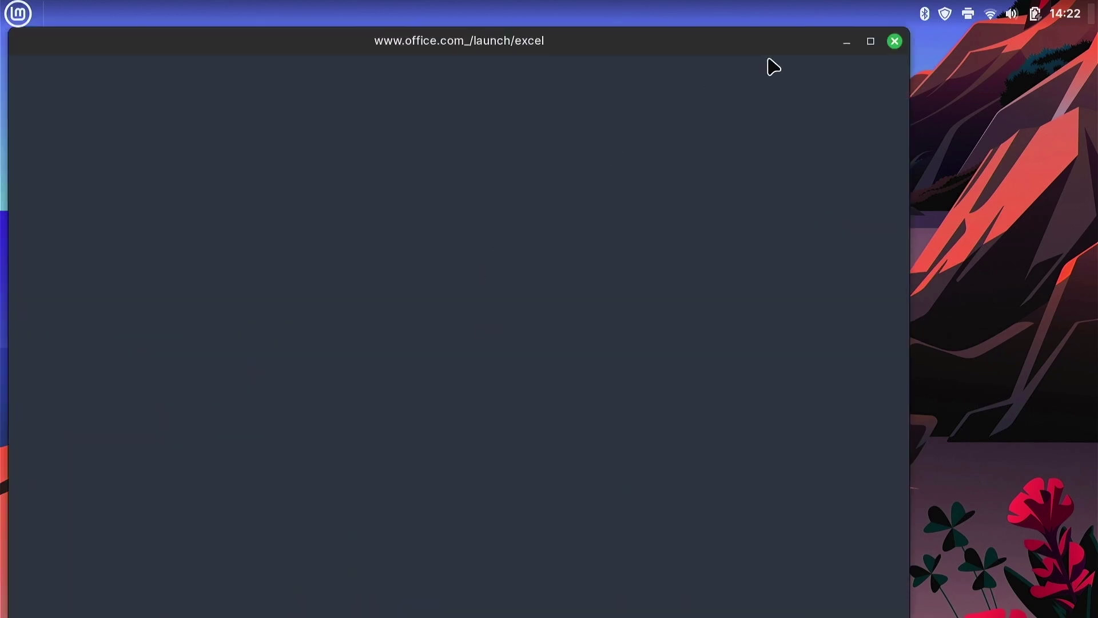
click(845, 42)
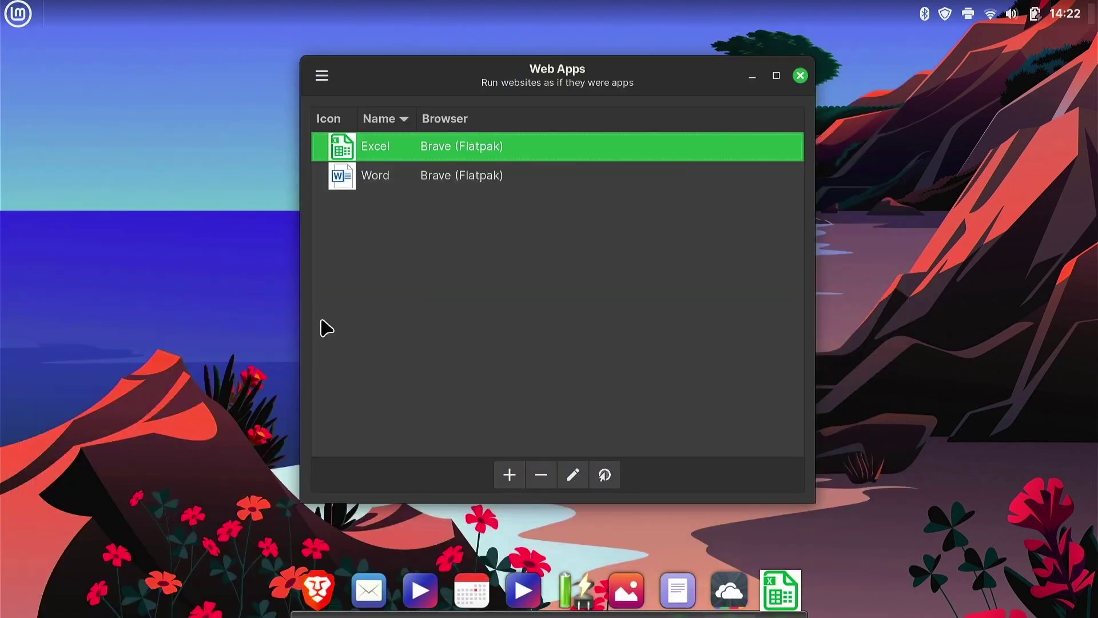
click(407, 181)
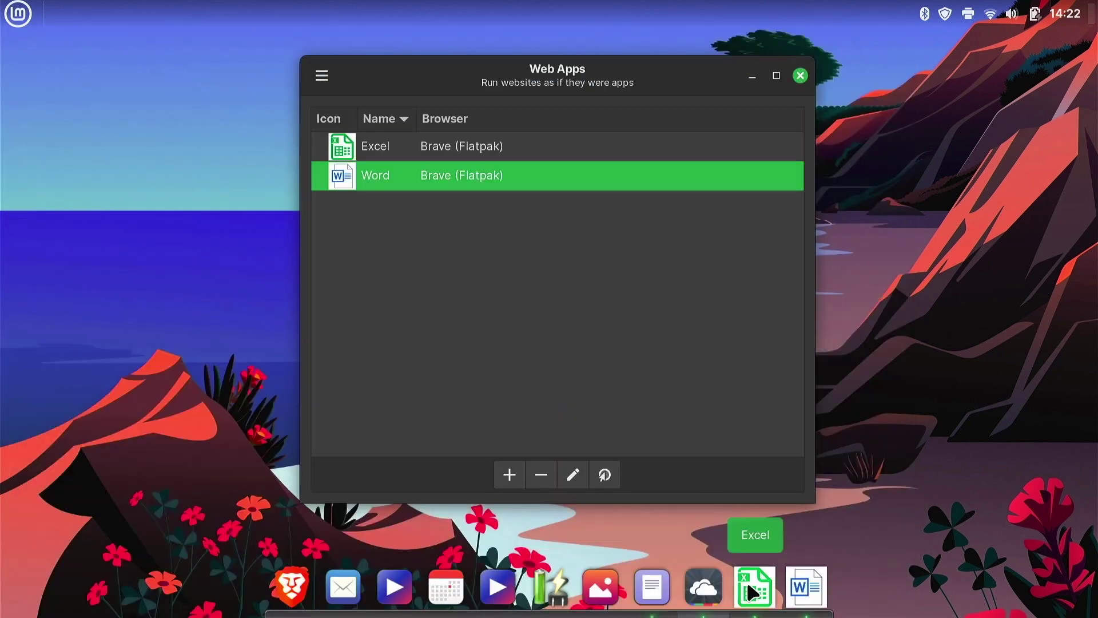
right_click(747, 581)
key(Escape)
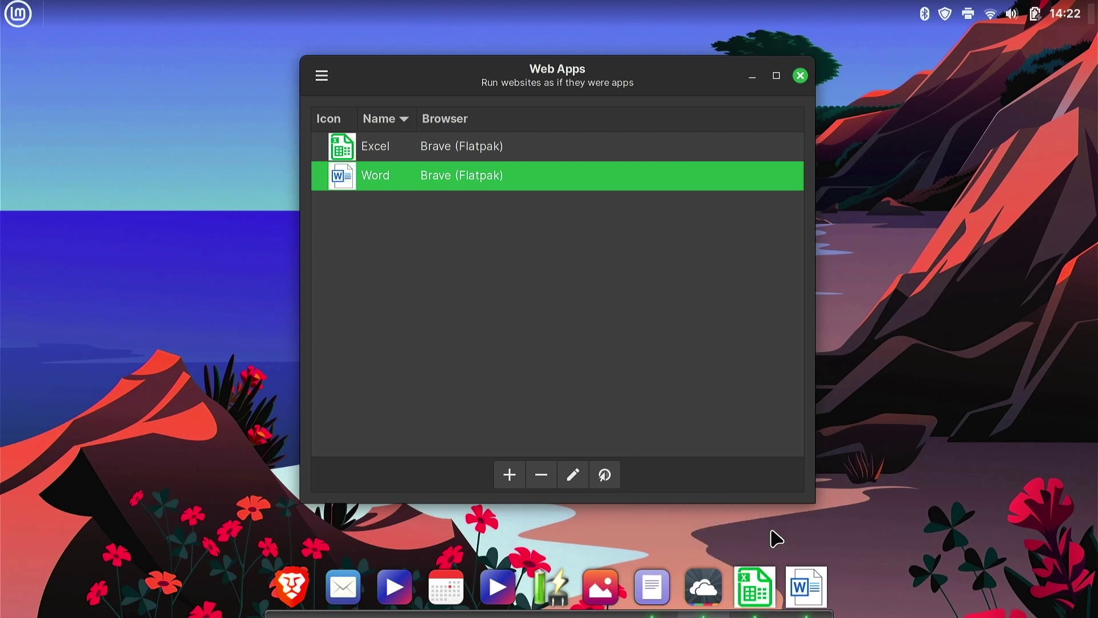
Keep the Word web app in the dock and relaunch Excel to its Microsoft sign-in page.
right_click(814, 598)
click(824, 523)
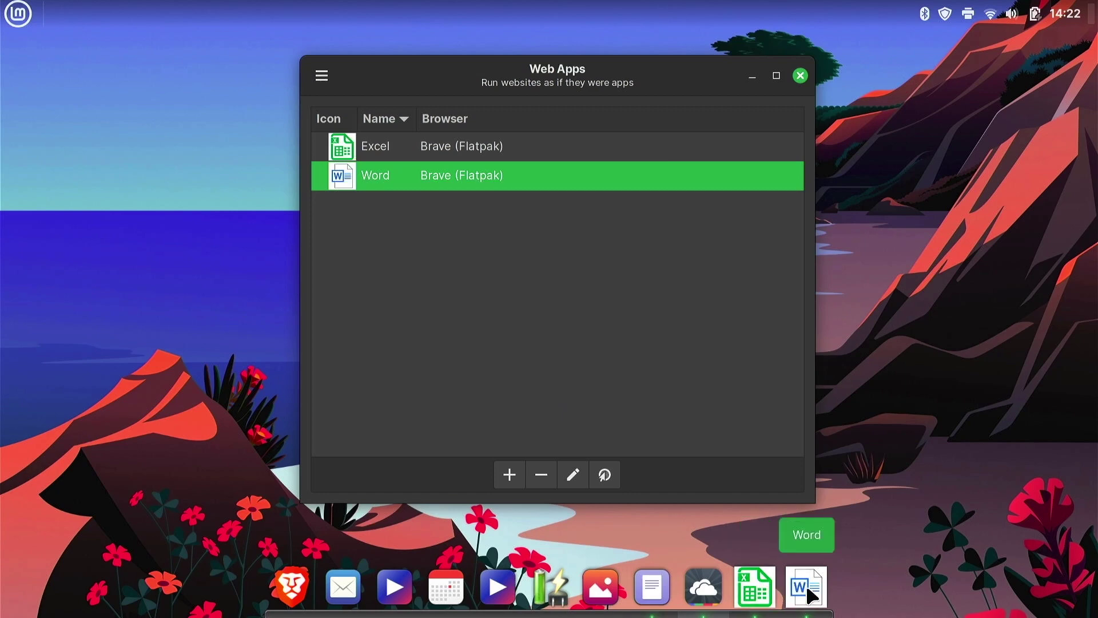
click(766, 582)
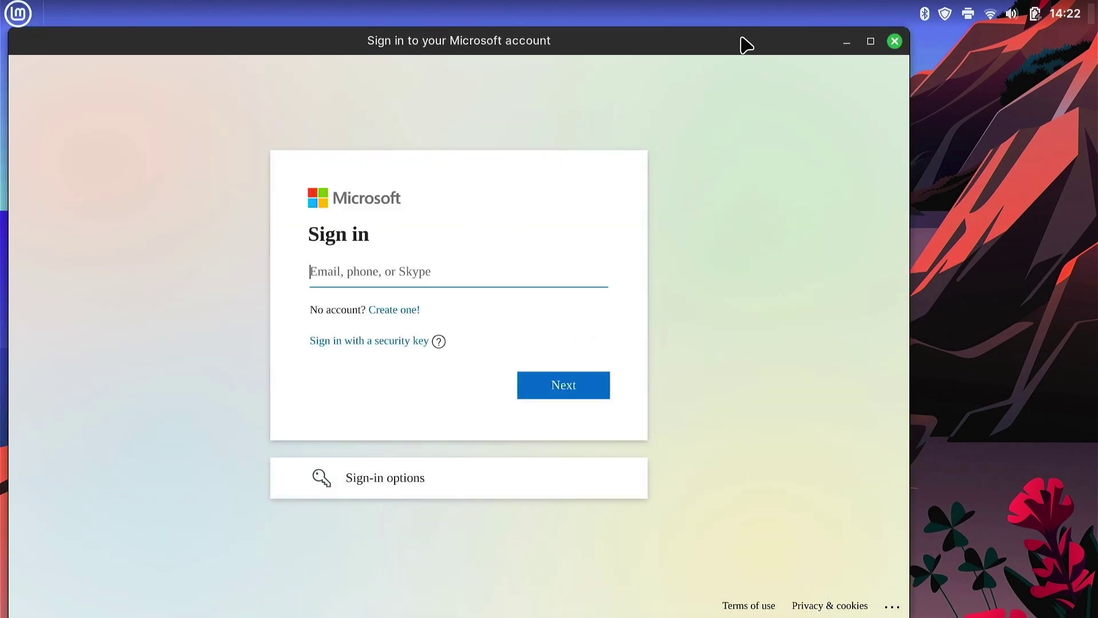
drag(742, 44, 829, 39)
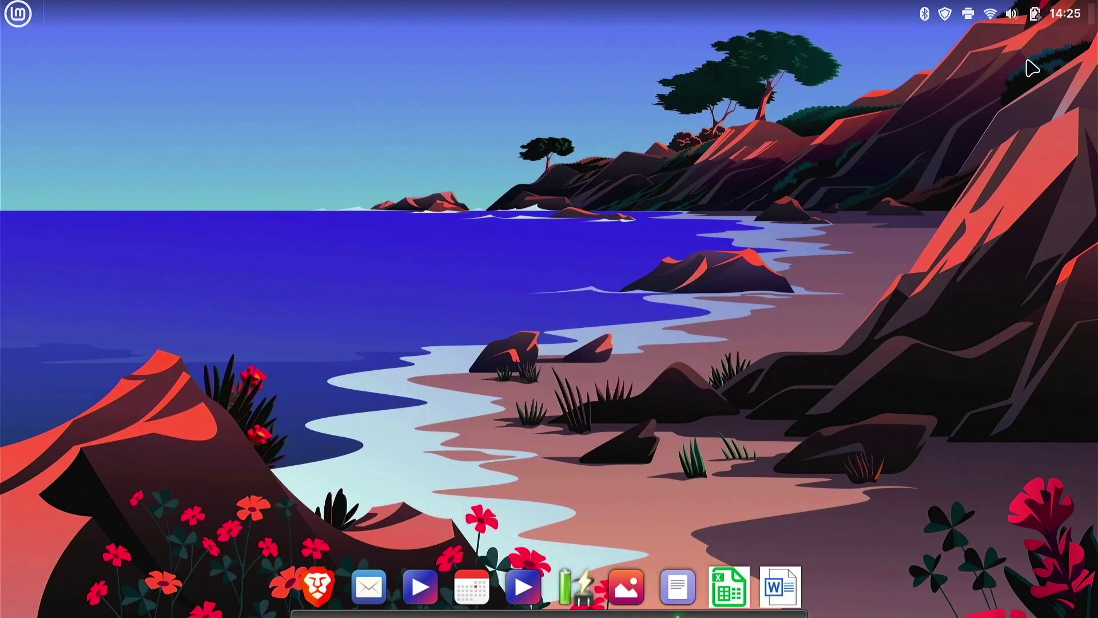
Open the applications menu with the Super key.
key(super)
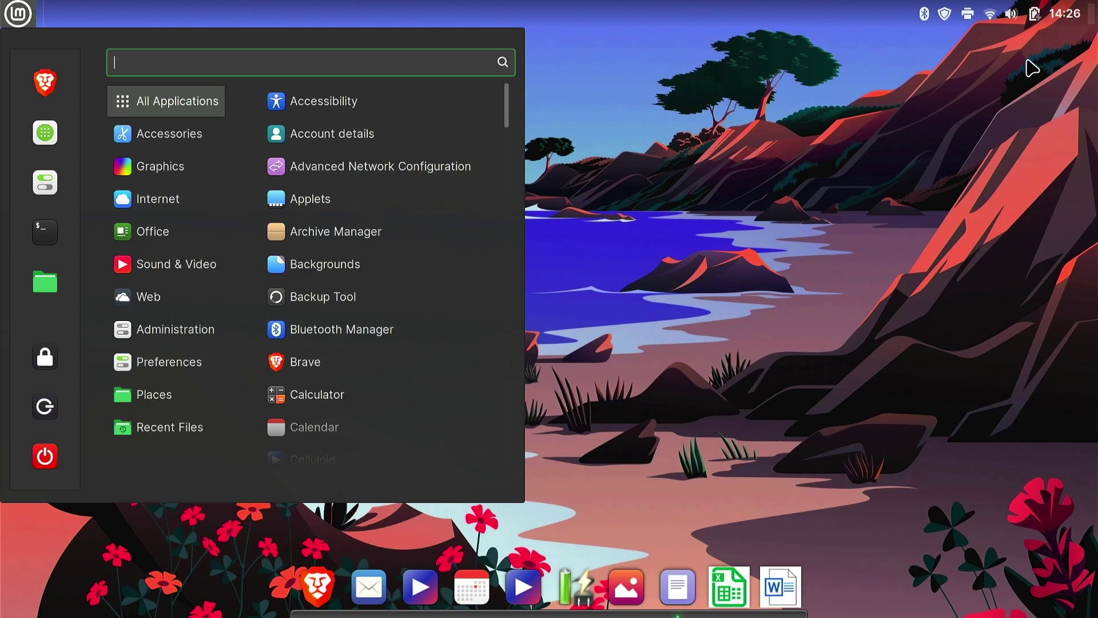
Open Software Manager, search 'localsend', install LocalSend from Flathub and launch it.
text(sof)
key(Return)
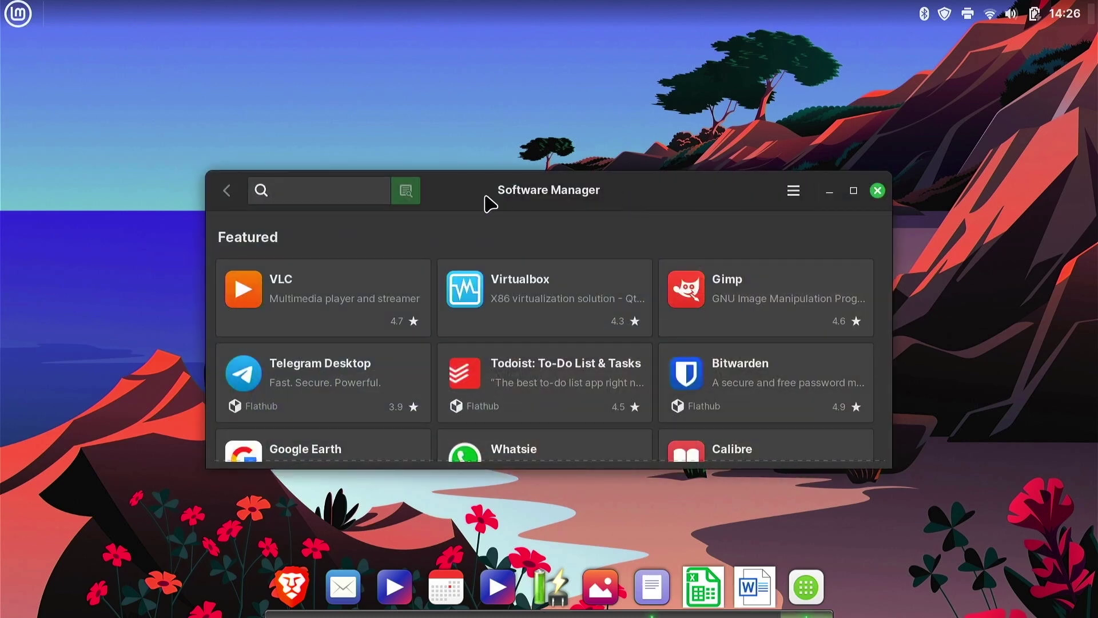
text(localsend)
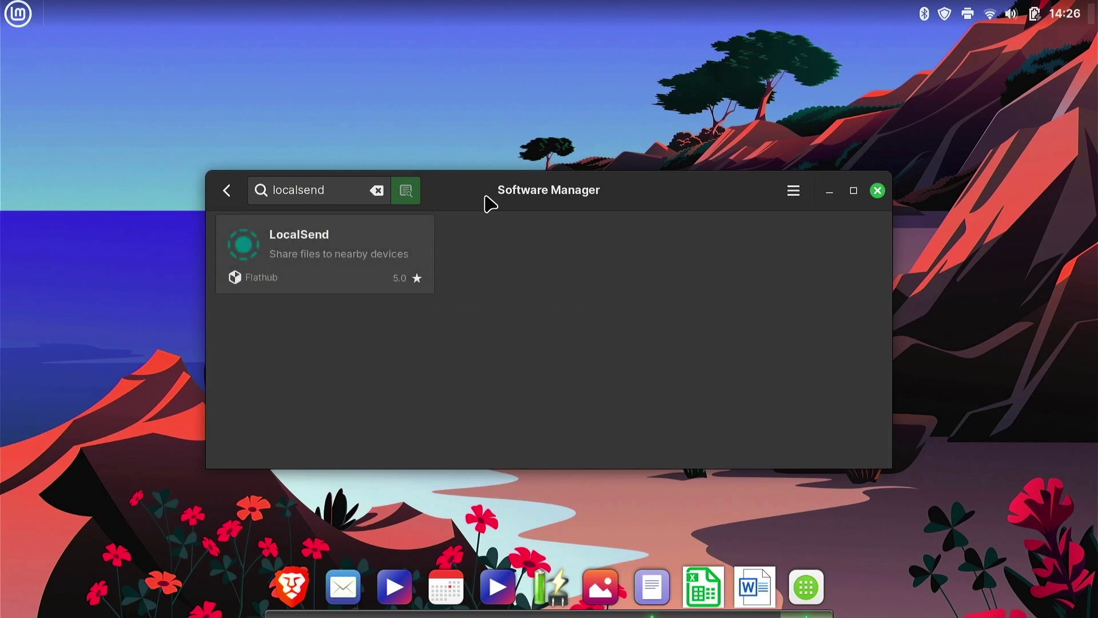
click(380, 245)
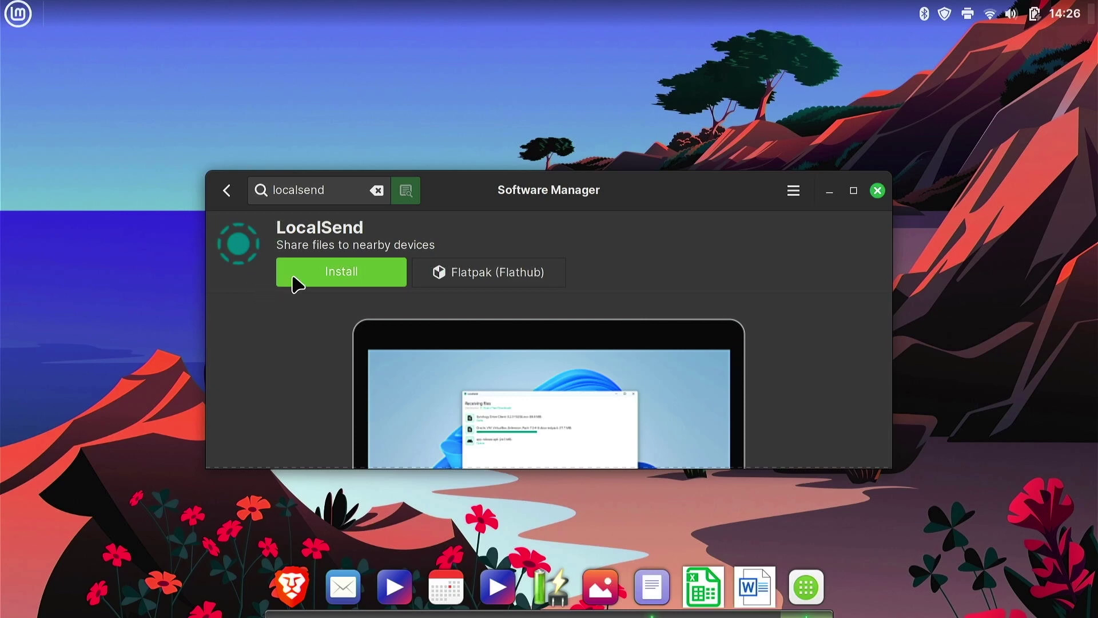
click(320, 278)
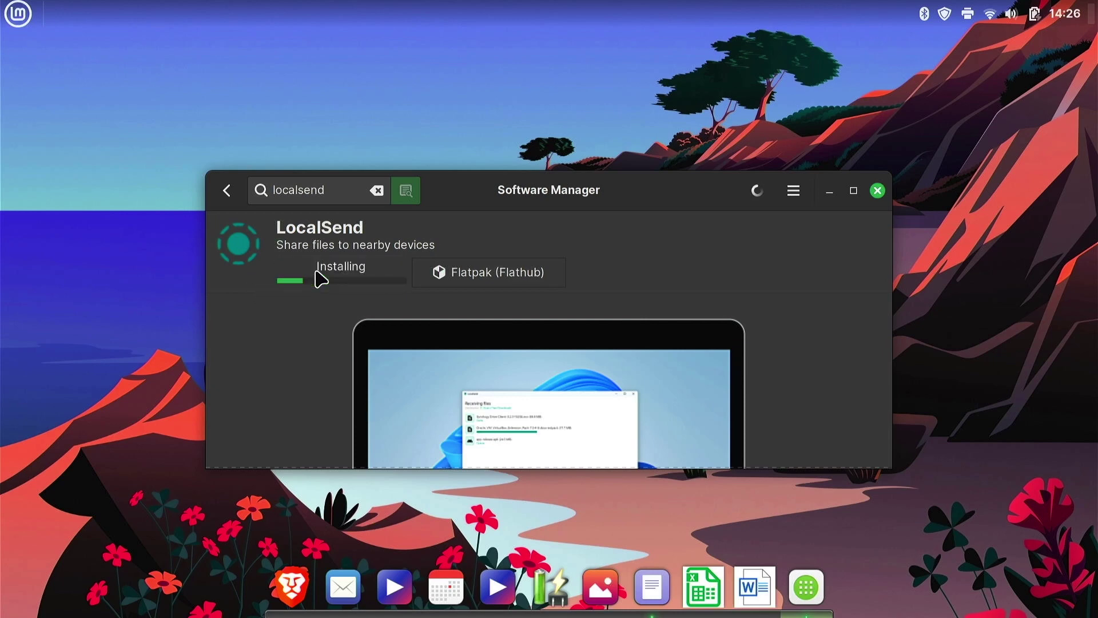
double_click(521, 207)
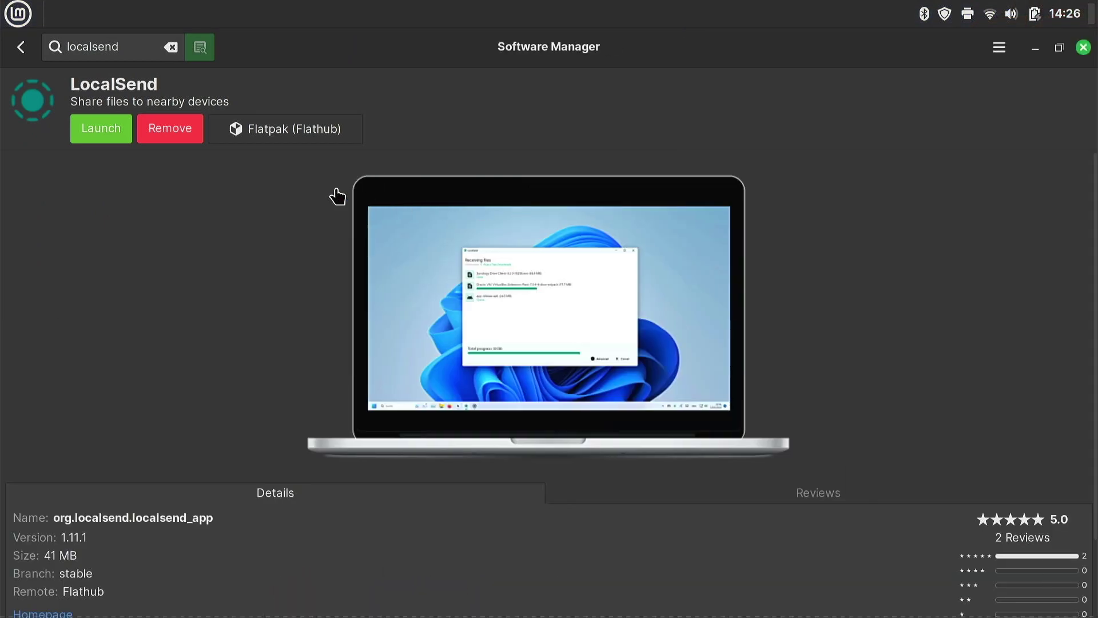
click(103, 131)
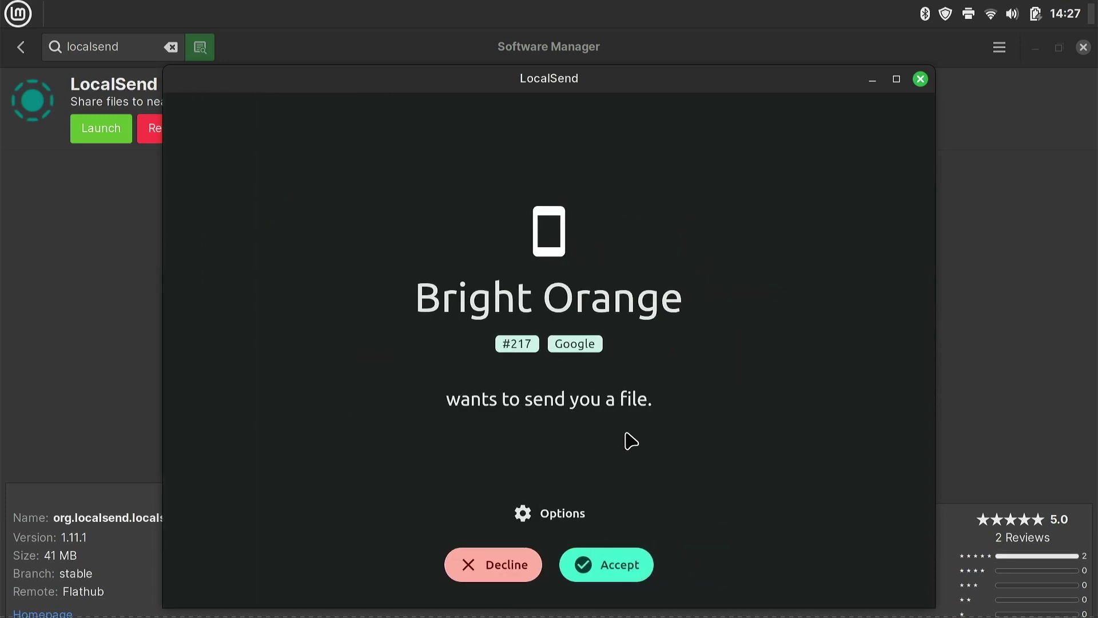
Accept the incoming screenshot transfer into Downloads and return to the receive screen.
click(613, 578)
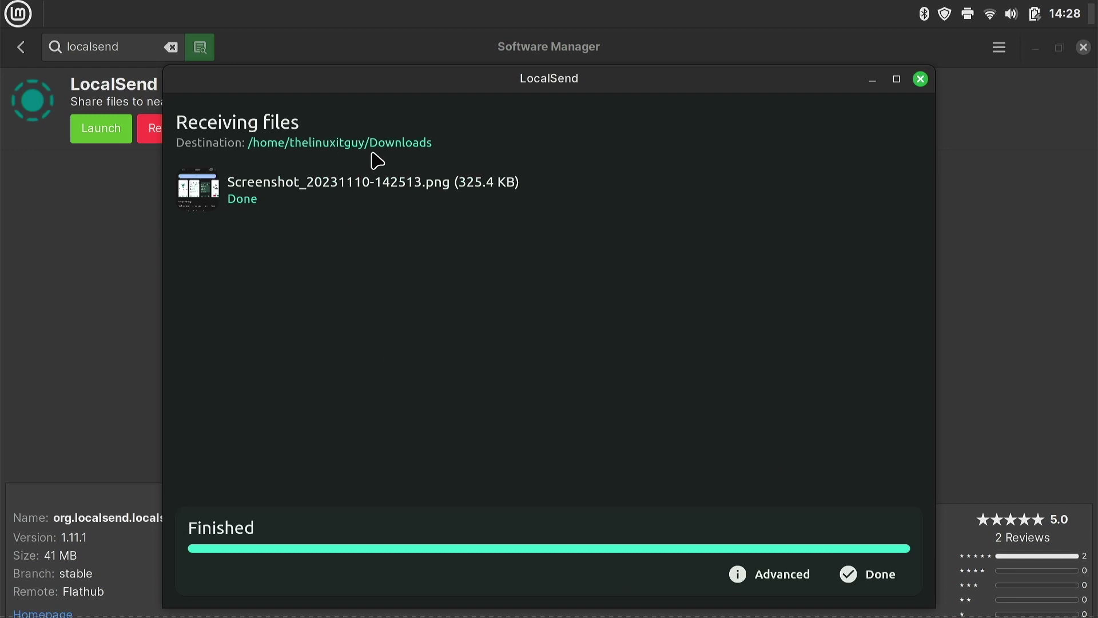
click(870, 574)
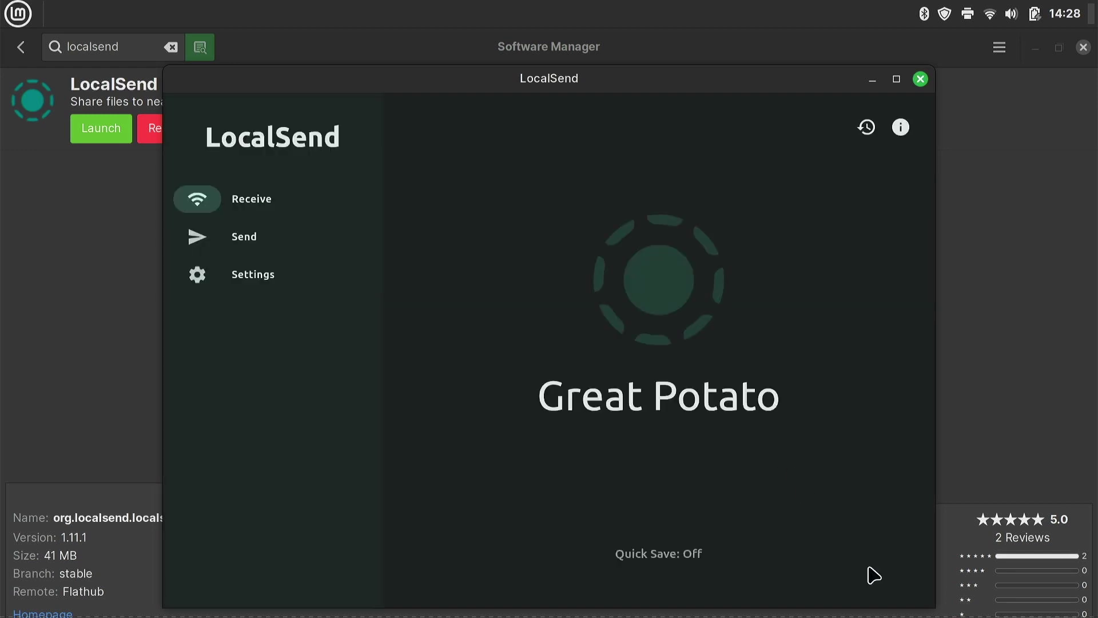
Open Downloads through the menu search 'download' and view the received screenshot.
key(super)
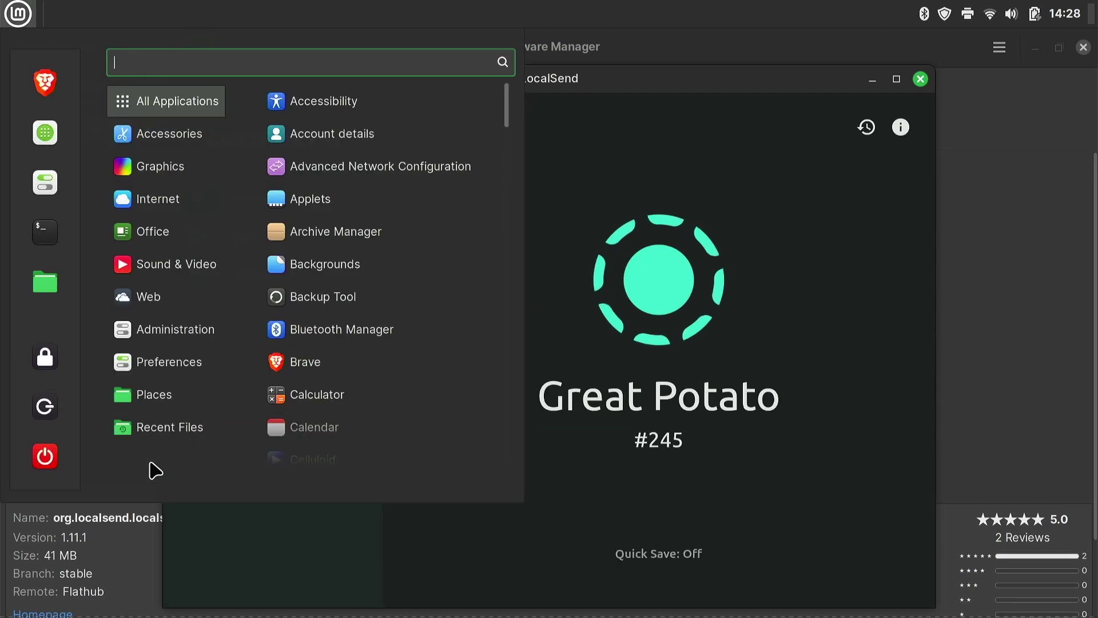
text(download)
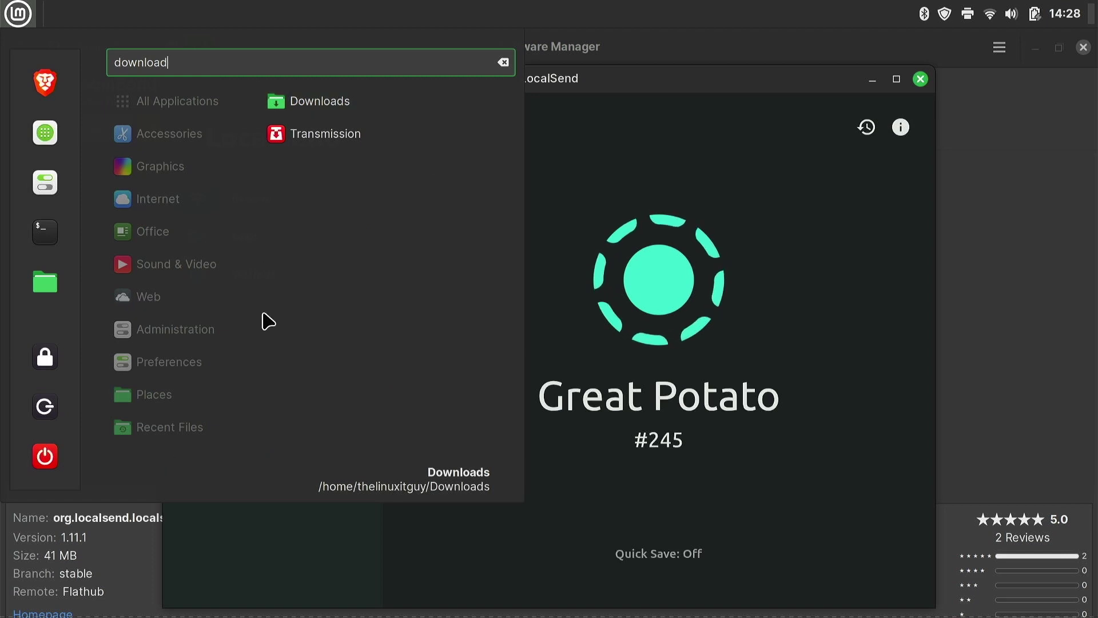
click(396, 113)
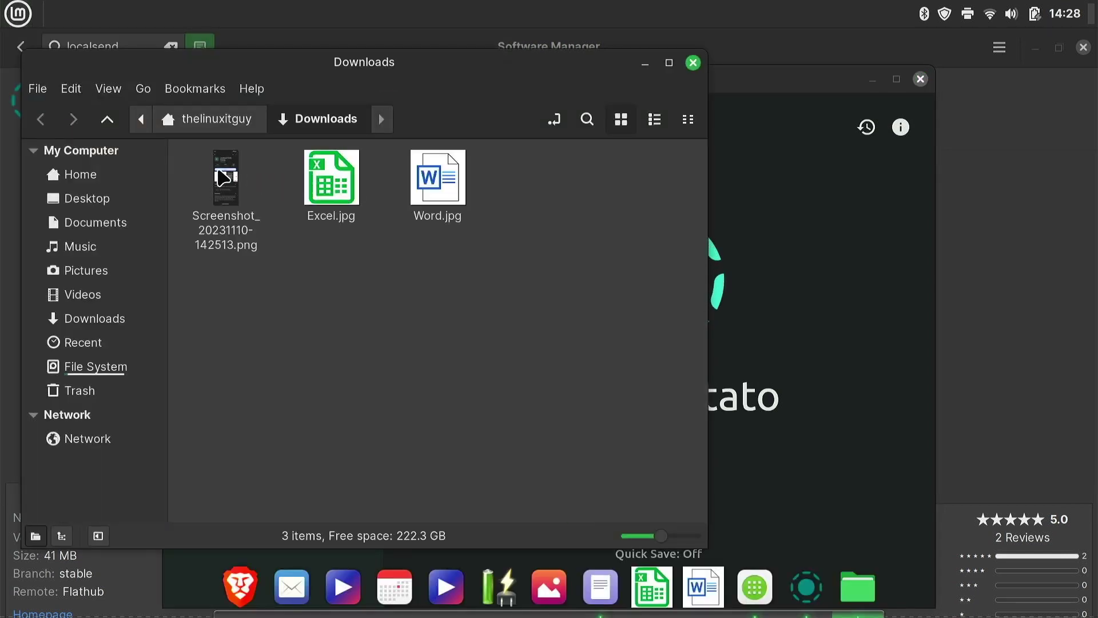
click(223, 178)
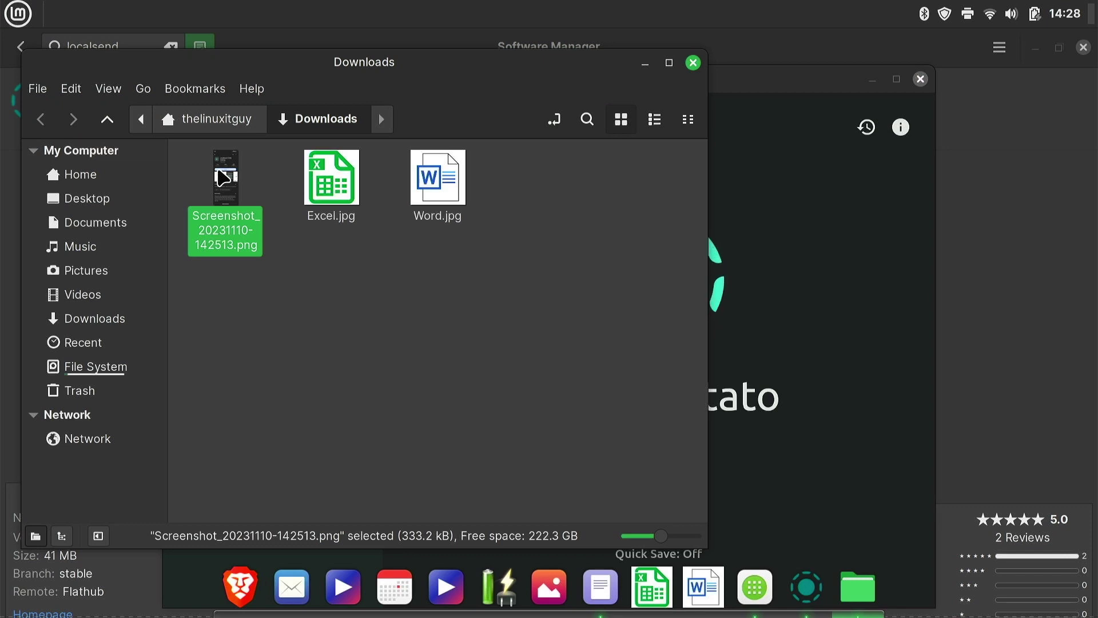
double_click(223, 178)
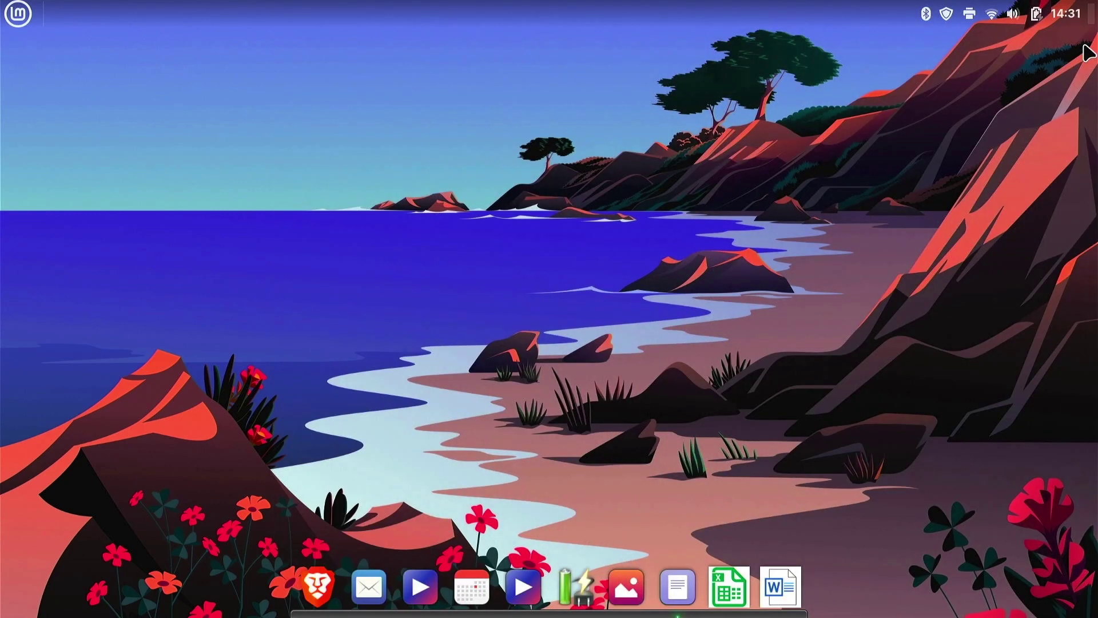
Launch Software Manager maximized and open the ttf-mscorefonts-installer page from a 'ttf-m' search.
key(super)
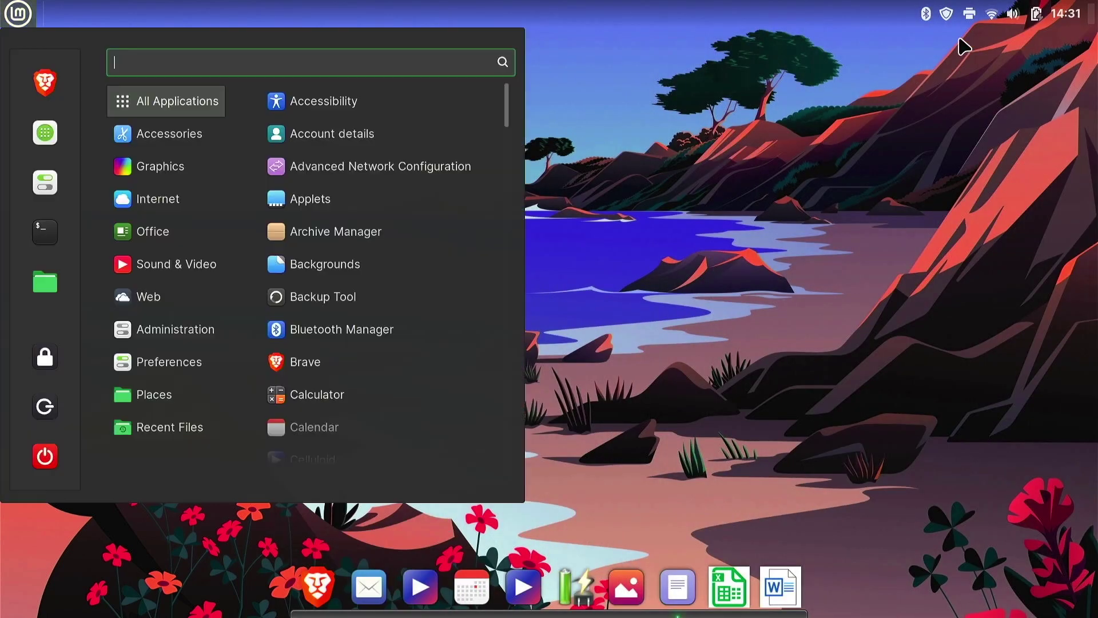
text(soft)
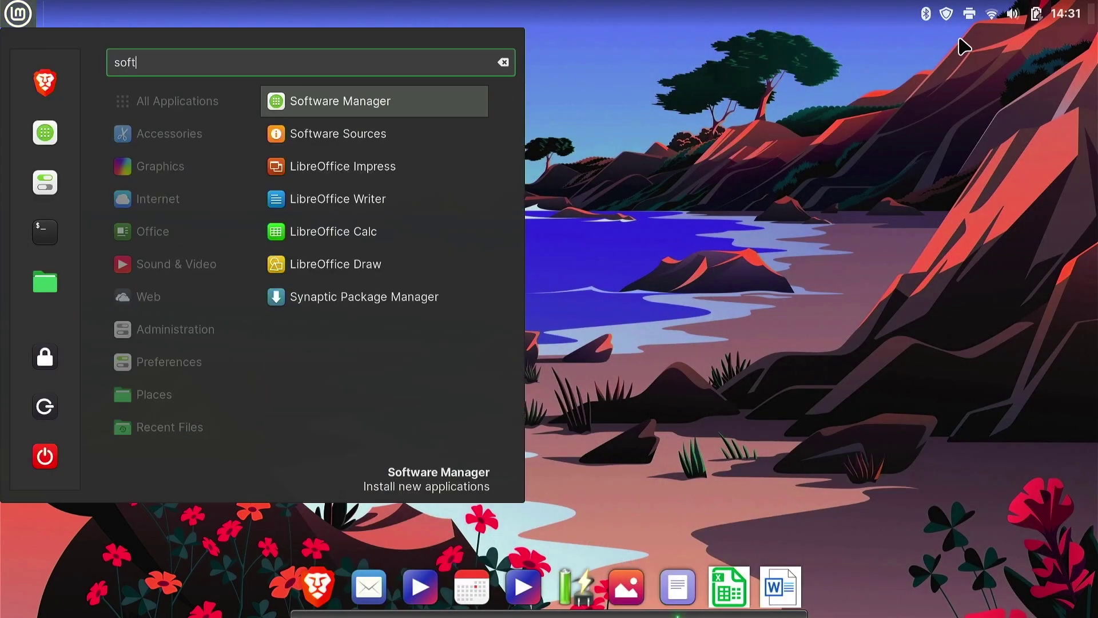
key(Return)
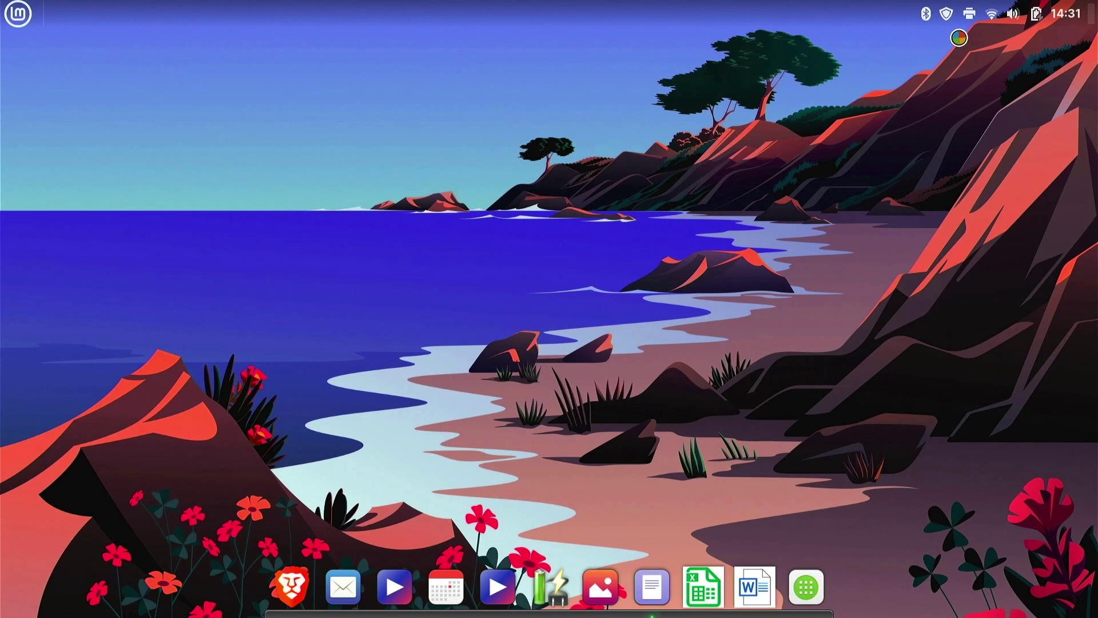
click(851, 192)
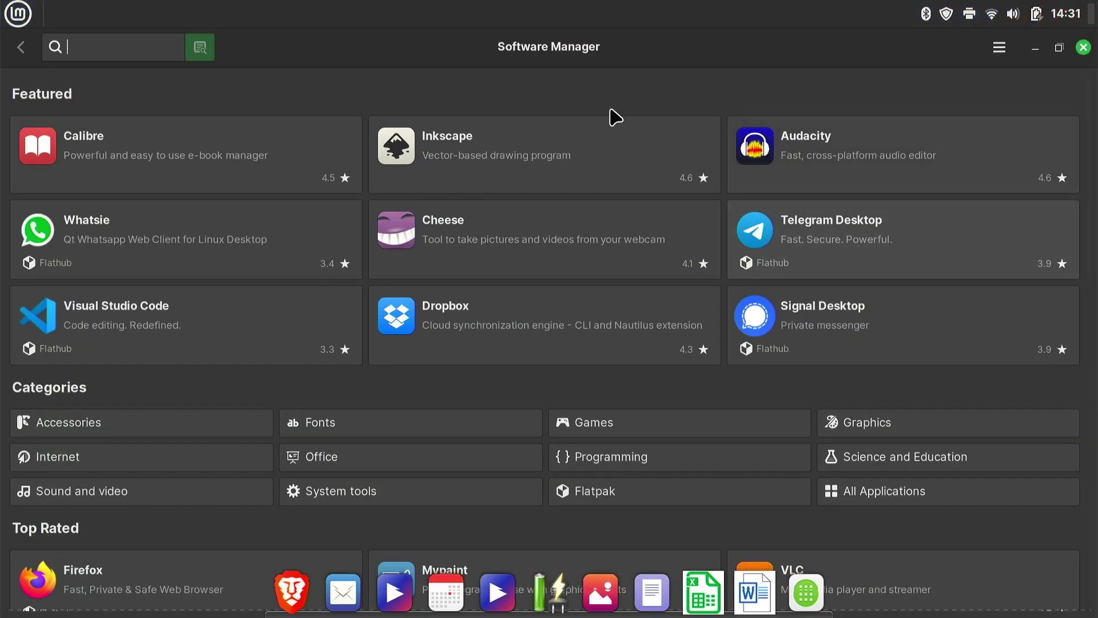
click(110, 46)
text(ttf-mscore)
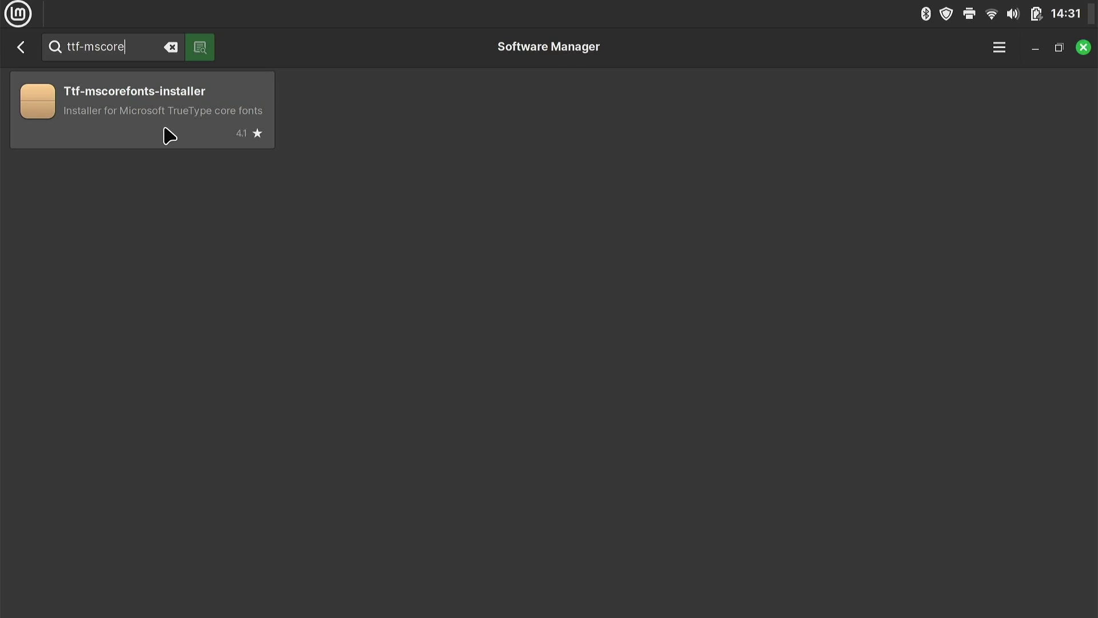
click(169, 135)
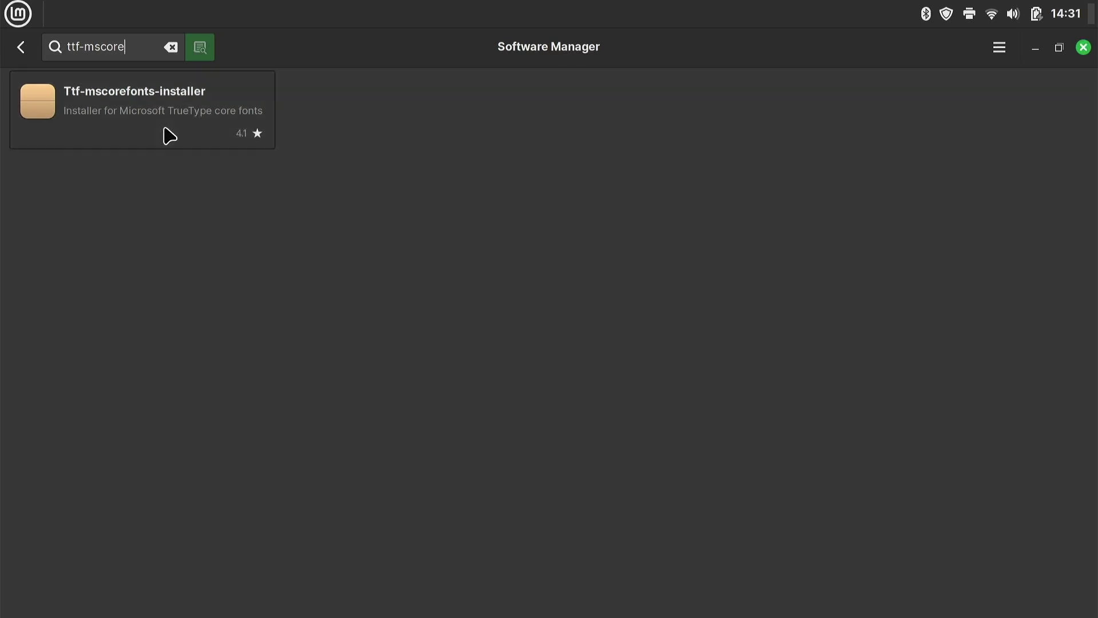
Install ttf-mscorefonts-installer with its extra packages, authenticating with the password and accepting the font licence.
click(155, 136)
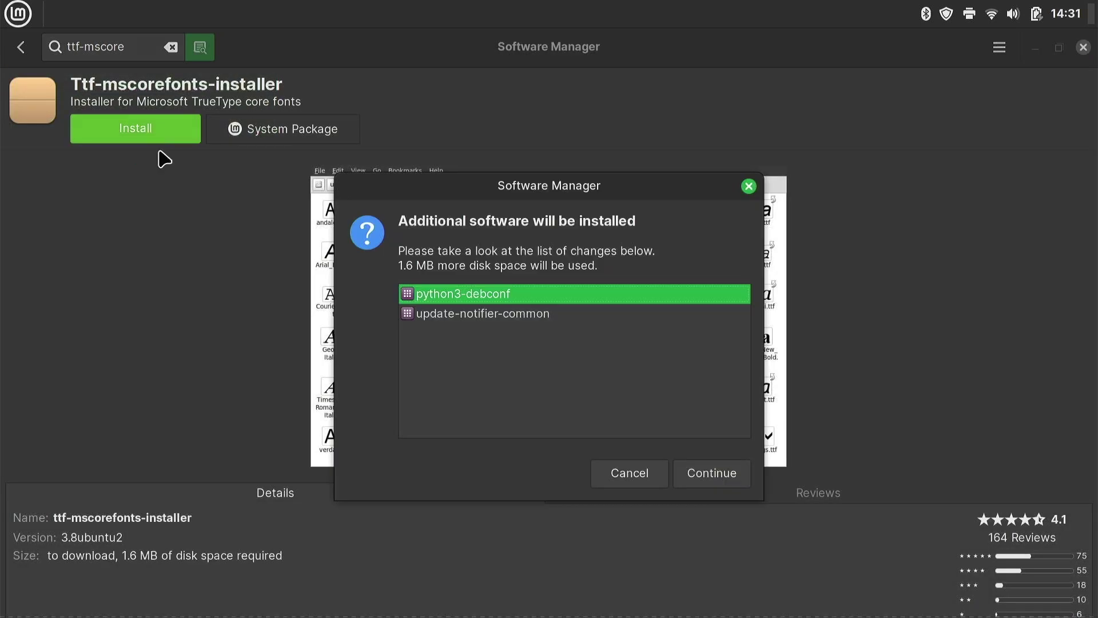
click(702, 474)
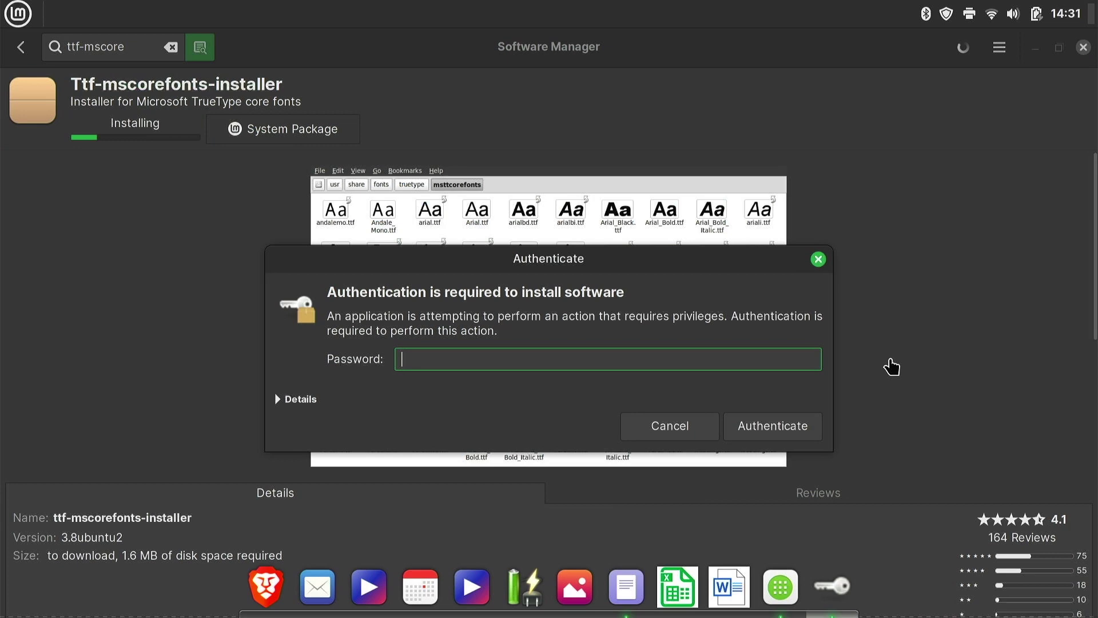
text(***)
key(Return)
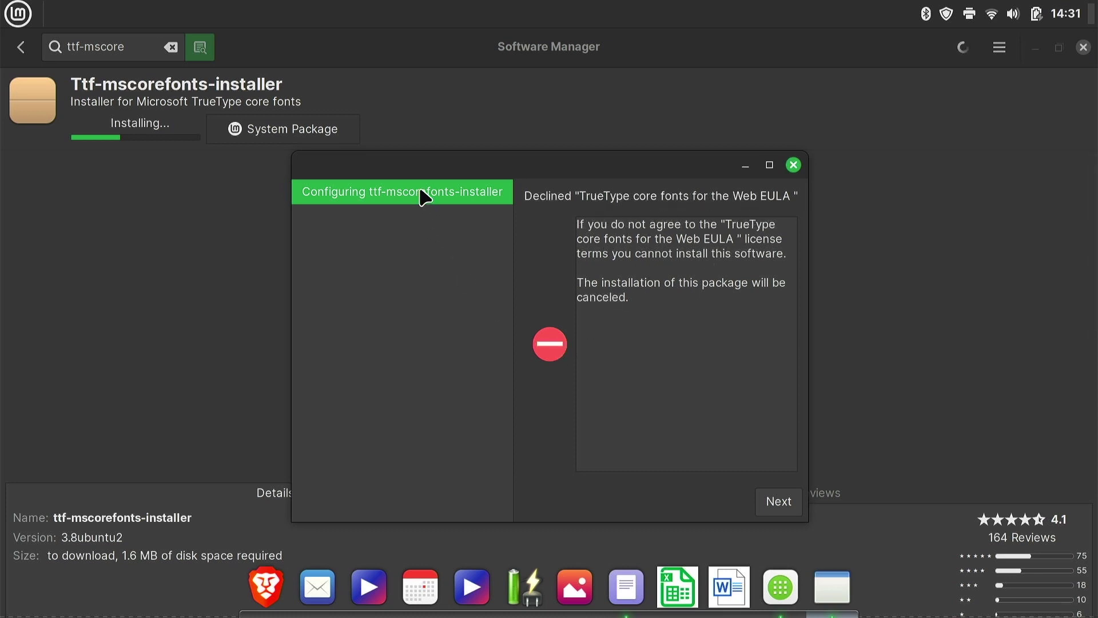
click(778, 502)
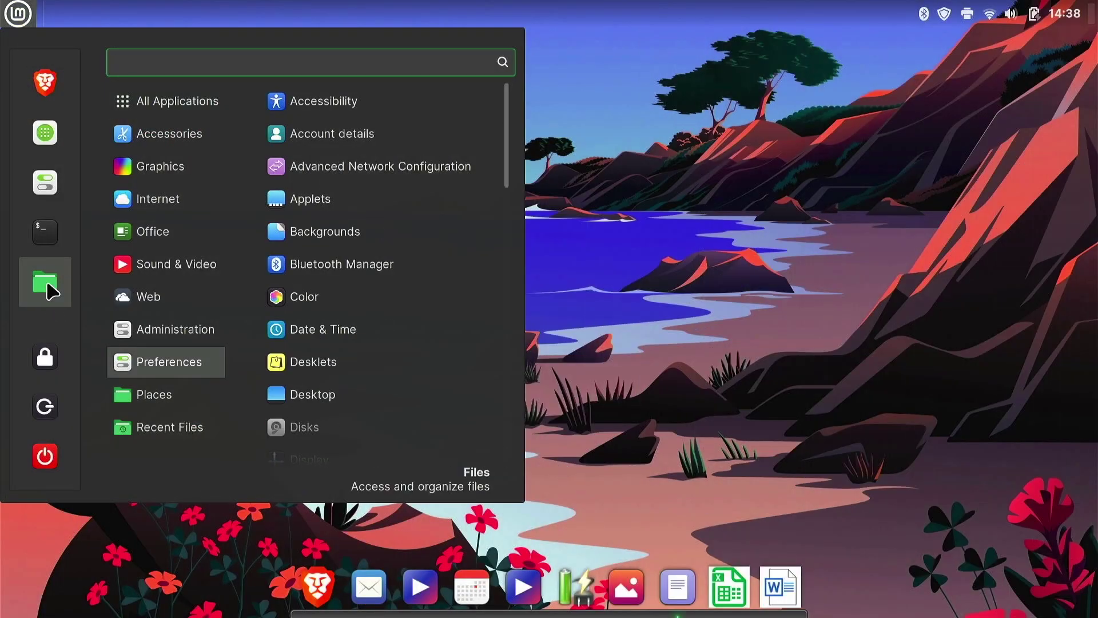
Open Downloads in Nemo and list its files (Excel.jpg, Word.jpg, a screenshot) with ls in a terminal.
click(46, 280)
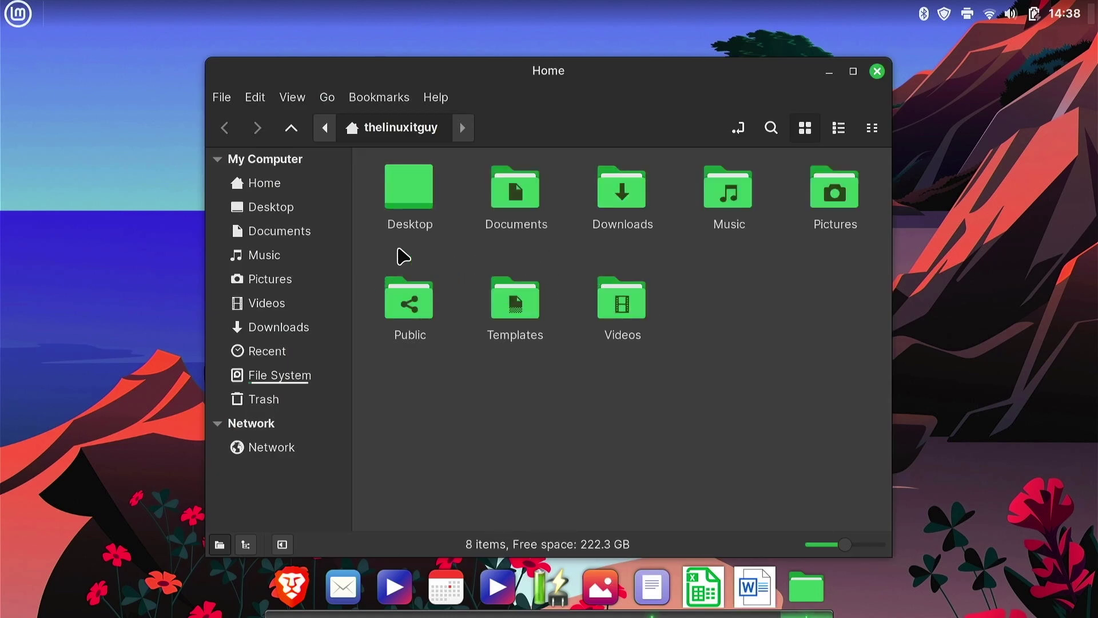
double_click(610, 182)
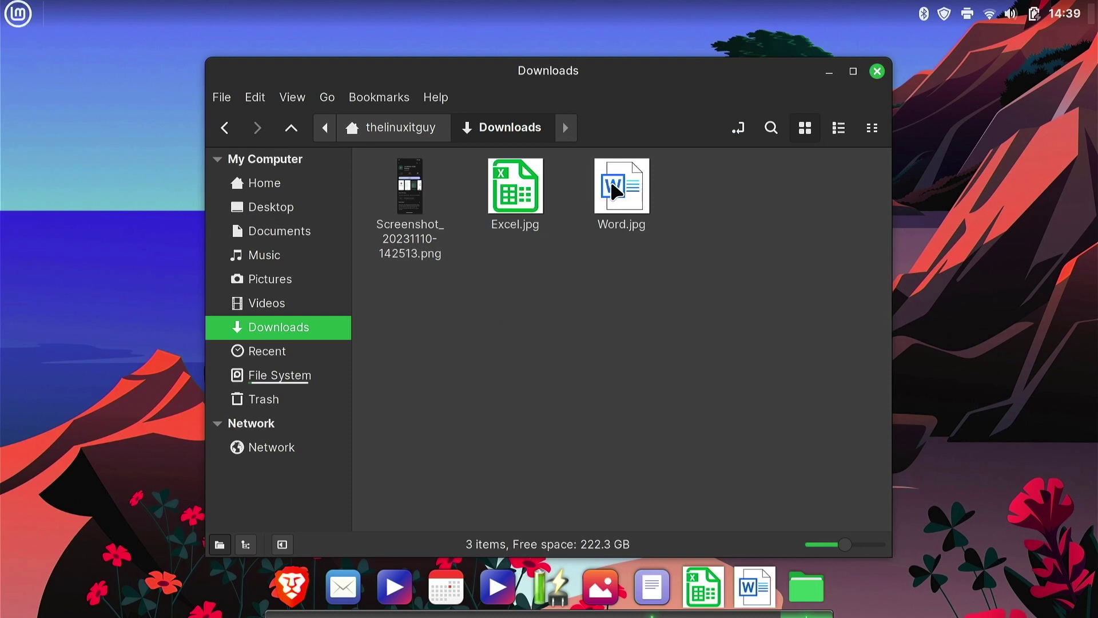
right_click(669, 384)
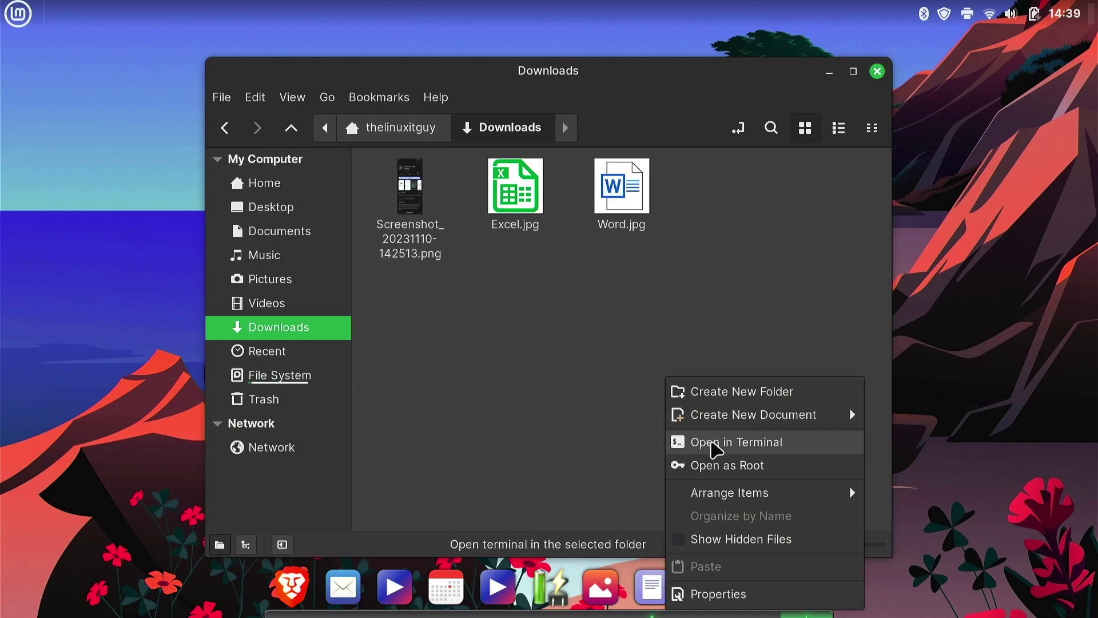
click(713, 445)
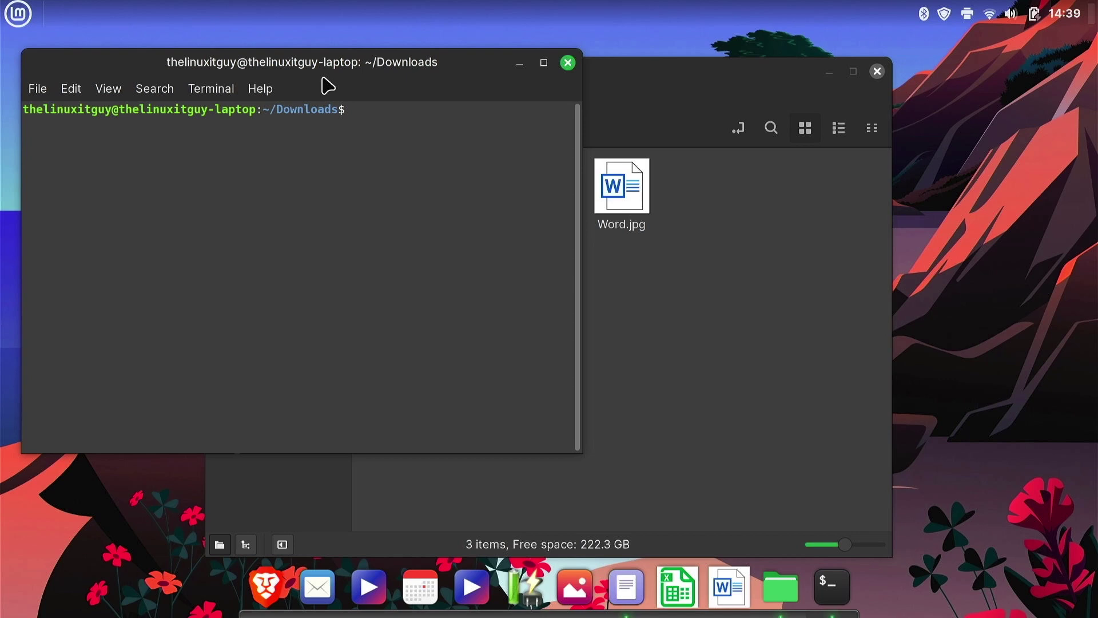
text(cd /home/etc)
key(BackSpace)
key(BackSpace)
key(BackSpace)
key(BackSpace)
key(BackSpace)
key(BackSpace)
key(BackSpace)
key(BackSpace)
key(BackSpace)
key(BackSpace)
key(BackSpace)
text(ls)
key(Return)
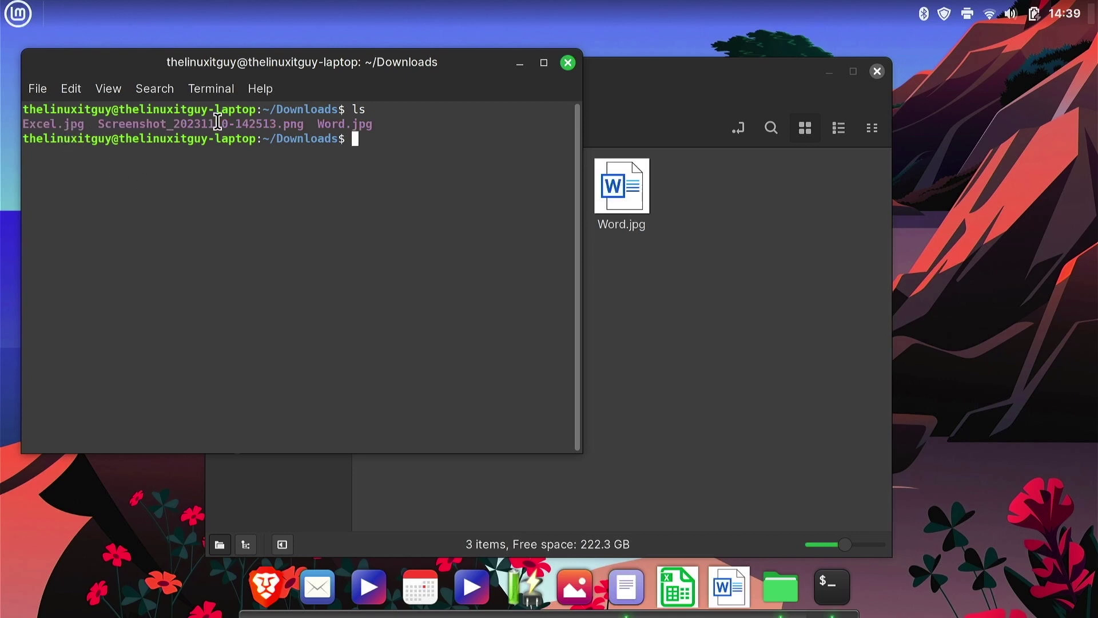
Bring the Nemo window back to the front, then show the bare desktop with Super+D.
click(686, 337)
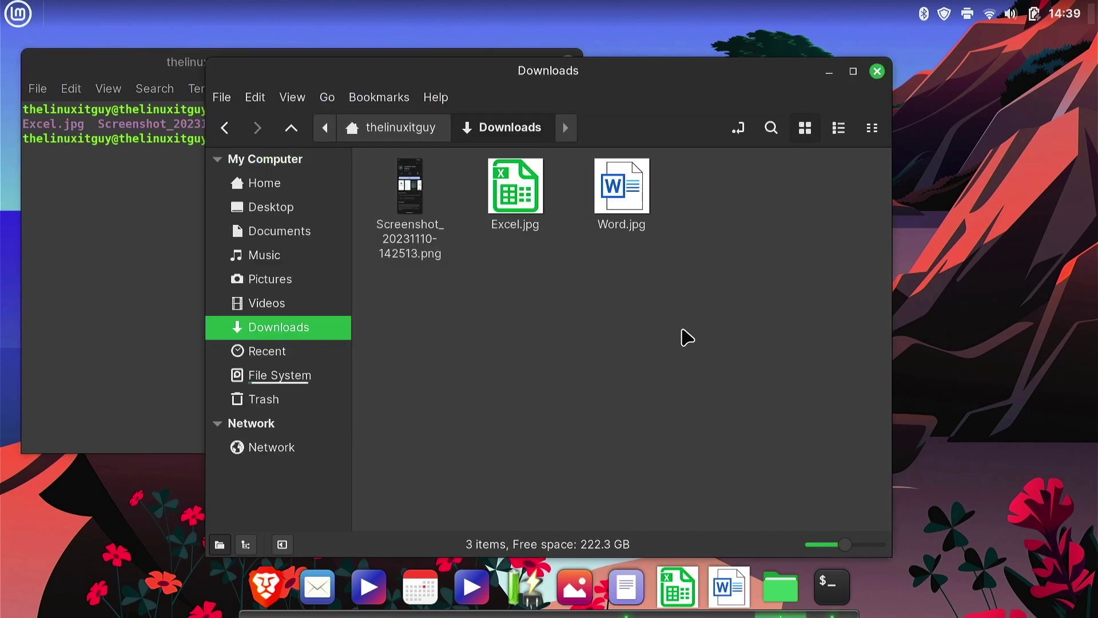
click(86, 221)
click(718, 369)
right_click(719, 369)
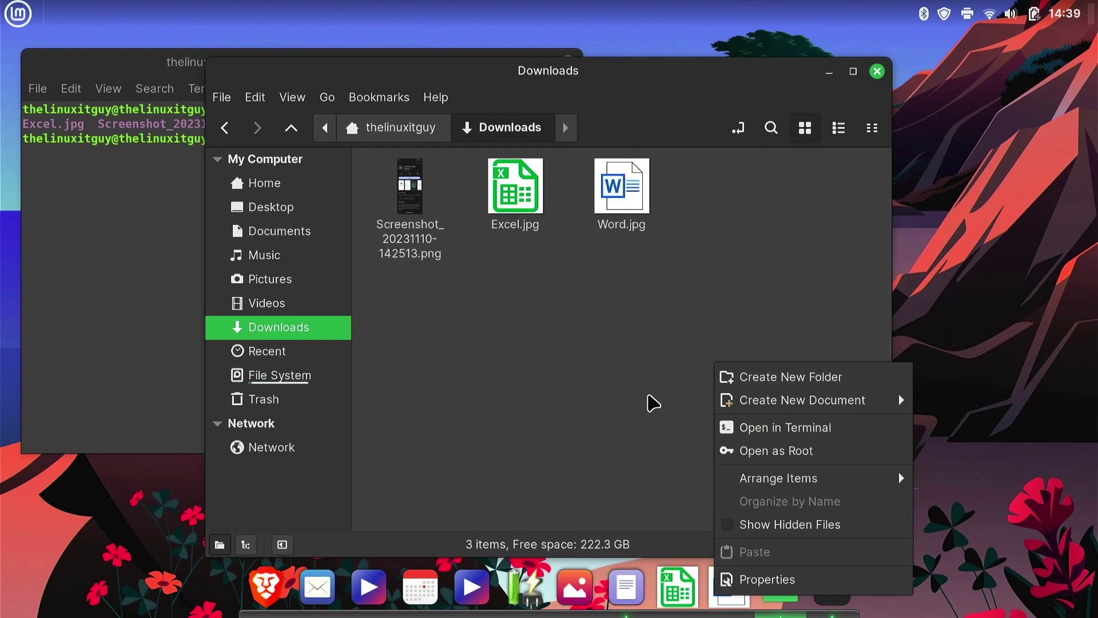
key(super+d)
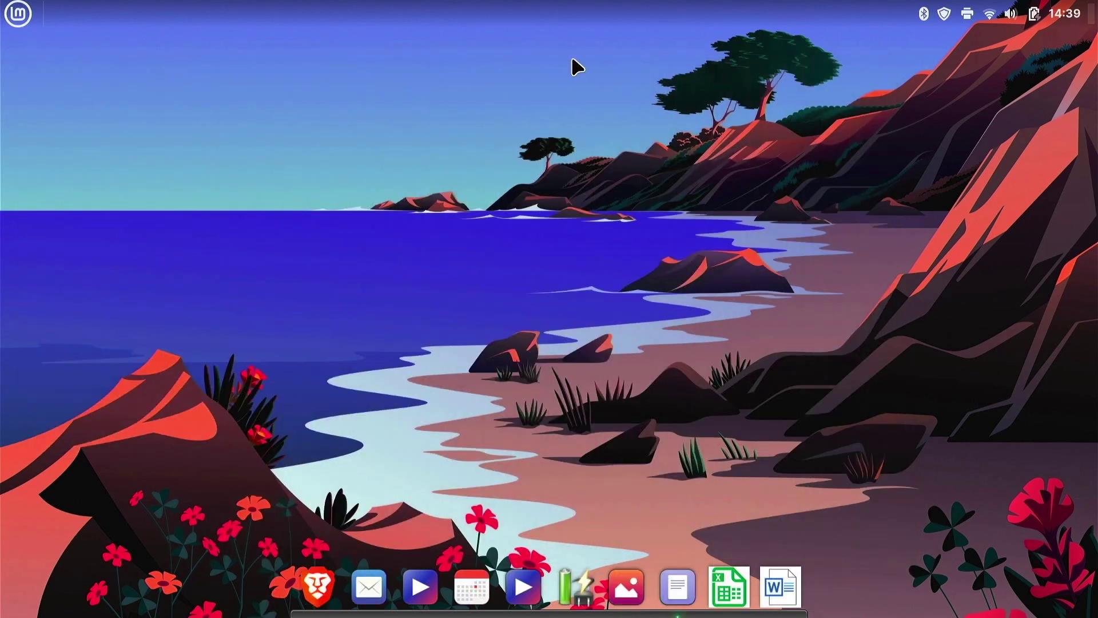
Launch Timeshift from the applications menu and authenticate with the admin password.
key(super)
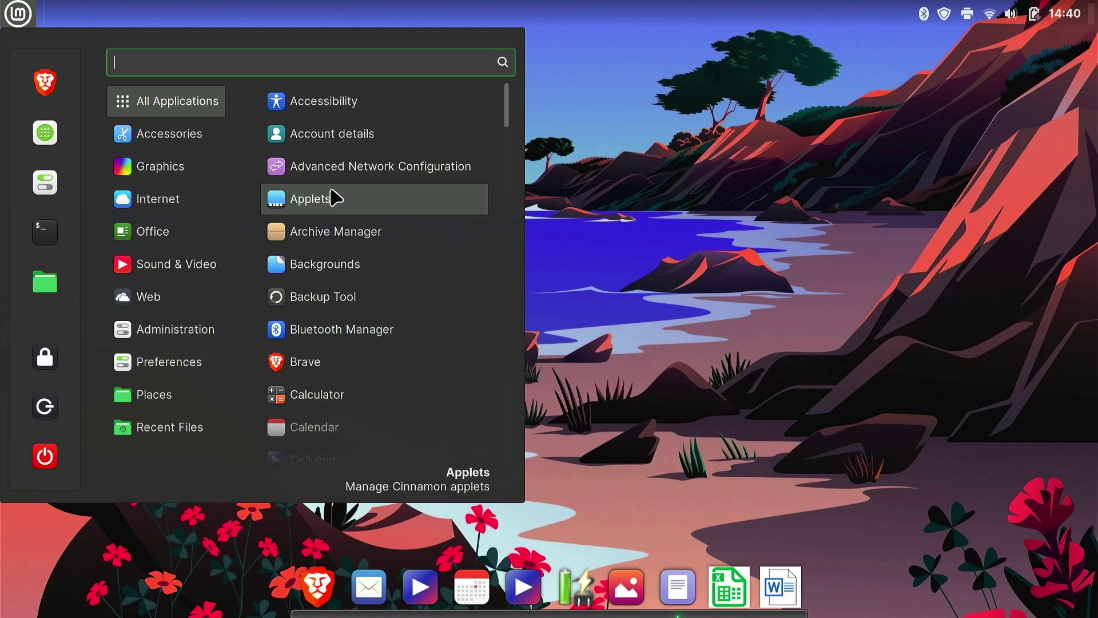
mouse_move(169, 329)
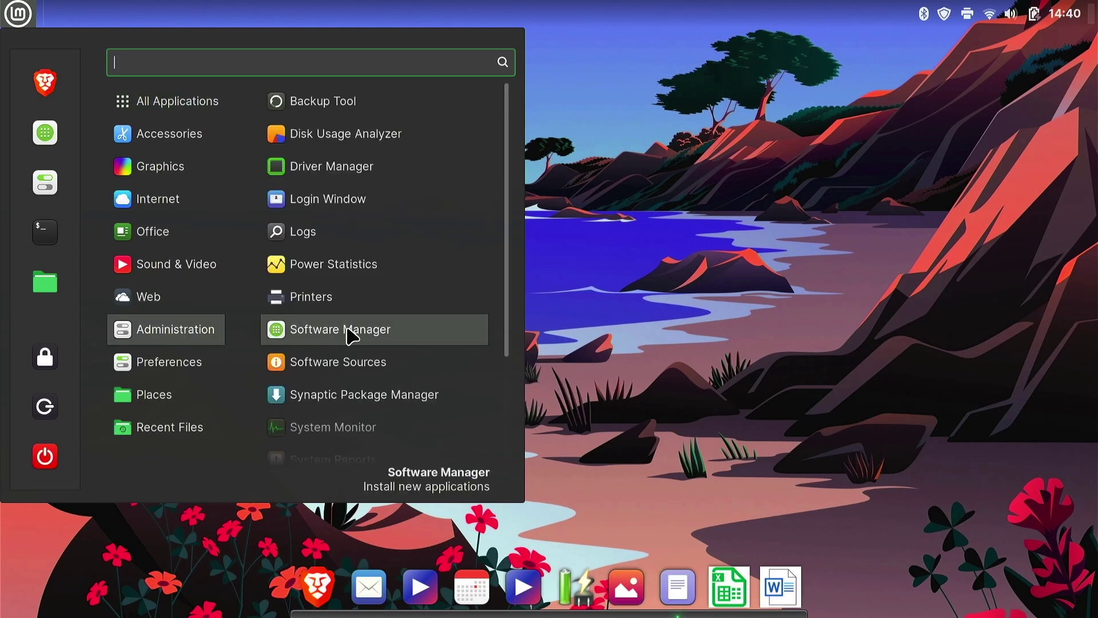
scroll(346, 334, down, 3)
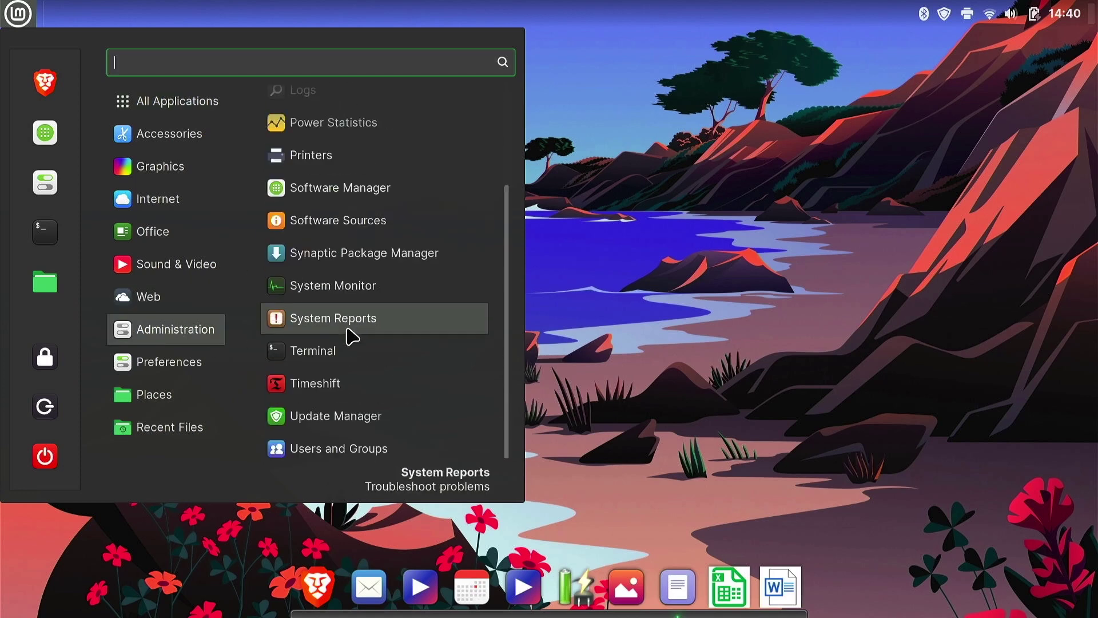
click(331, 386)
text(••)
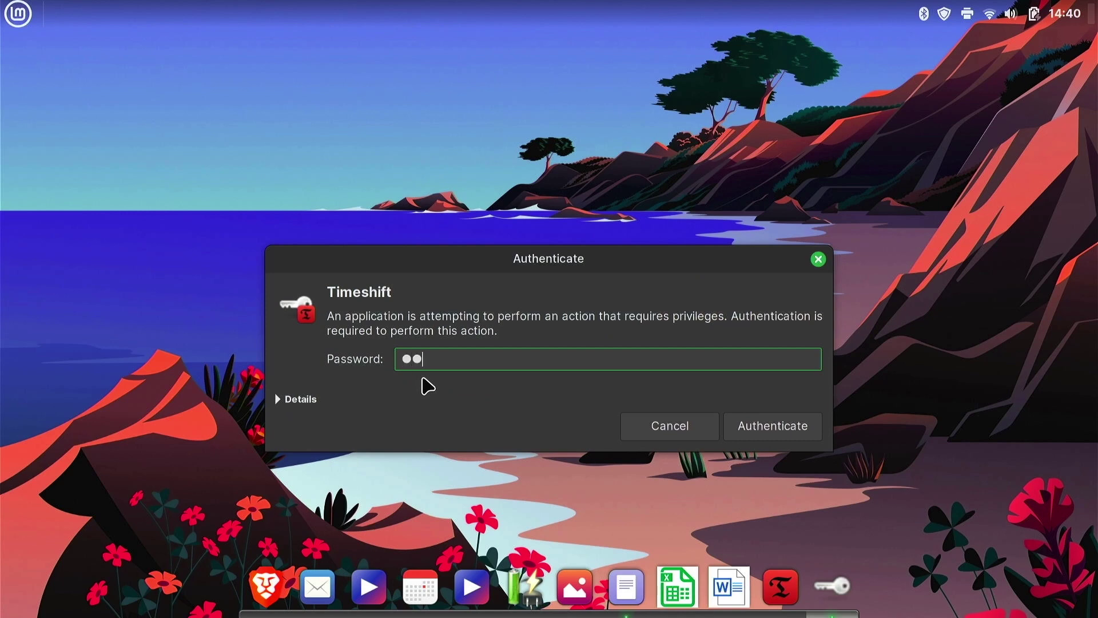
text(•)
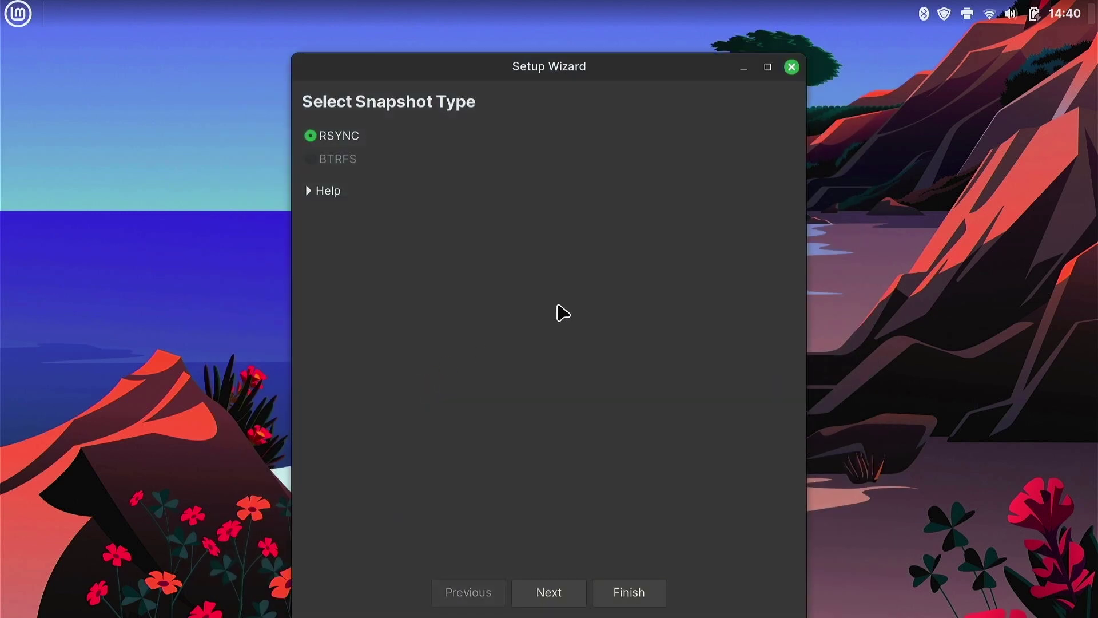
drag(625, 69, 617, 35)
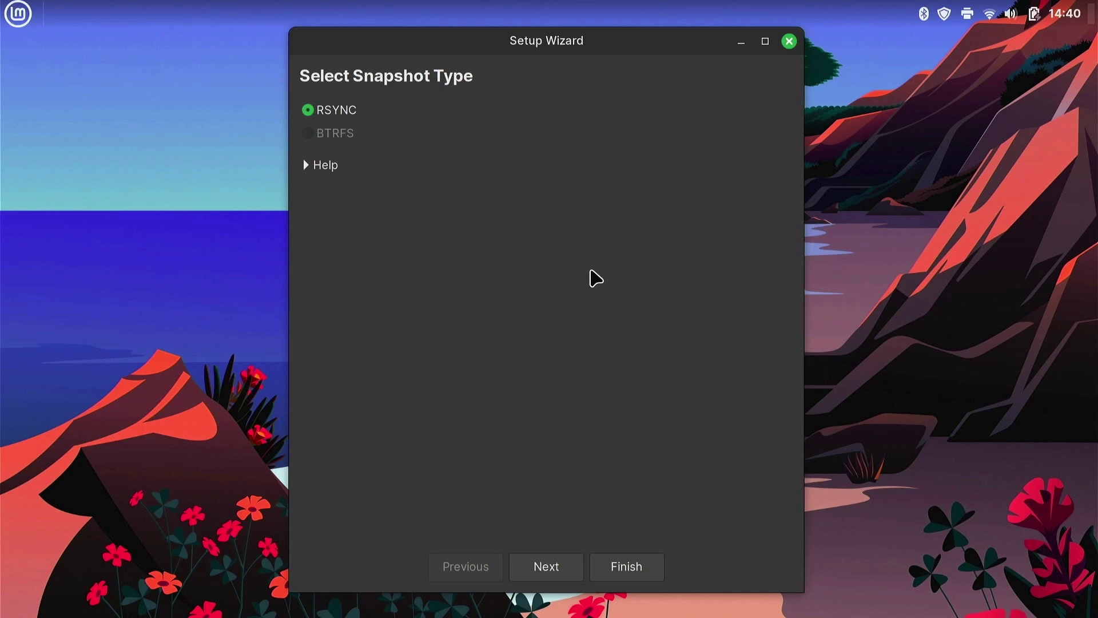
Complete the wizard: RSYNC snapshots on nvme0n1p2, weekly instead of daily, home folders excluded.
click(547, 561)
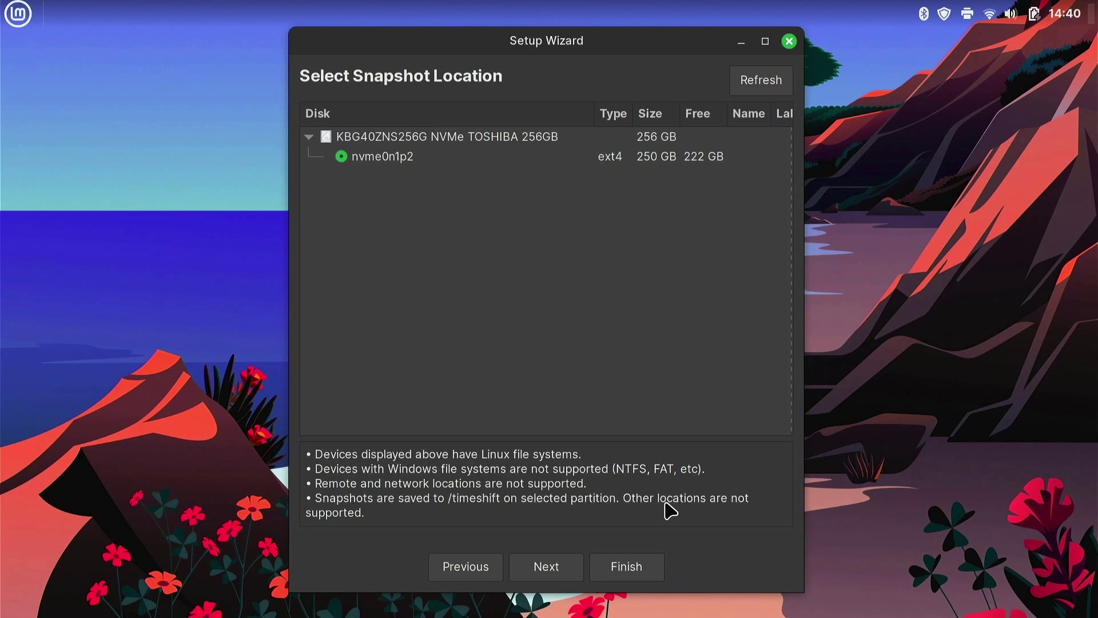
click(550, 568)
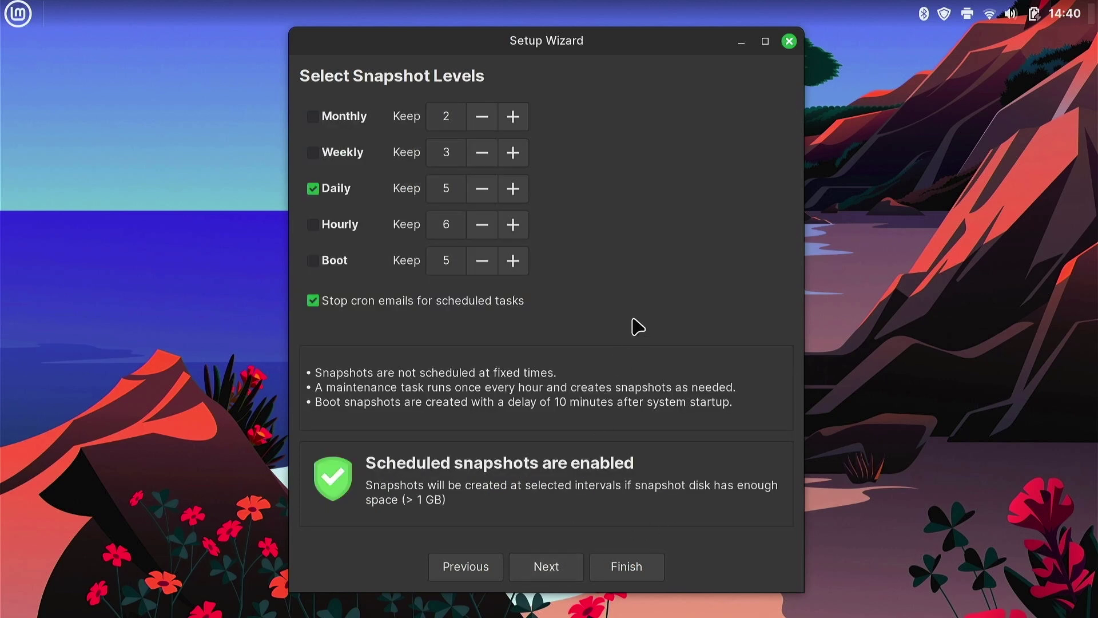
click(314, 189)
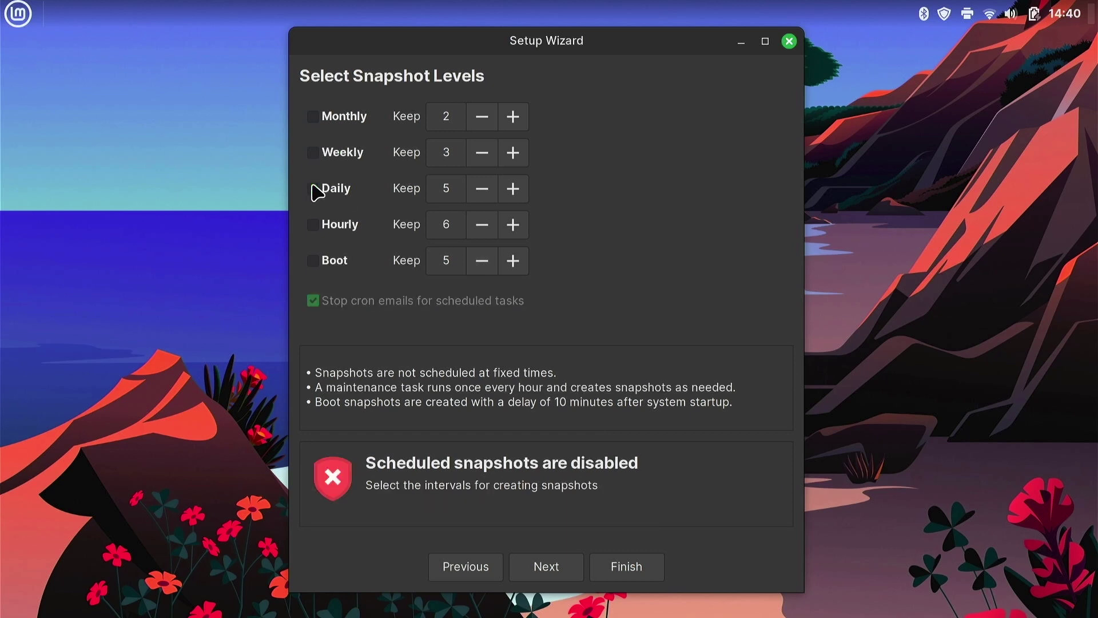
click(314, 152)
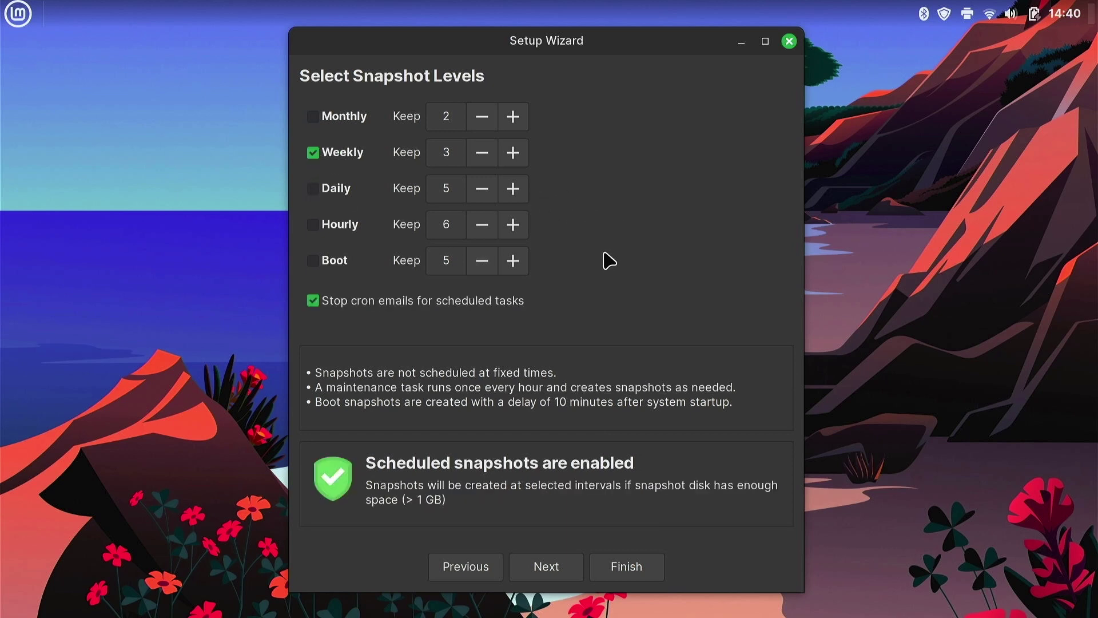
click(546, 568)
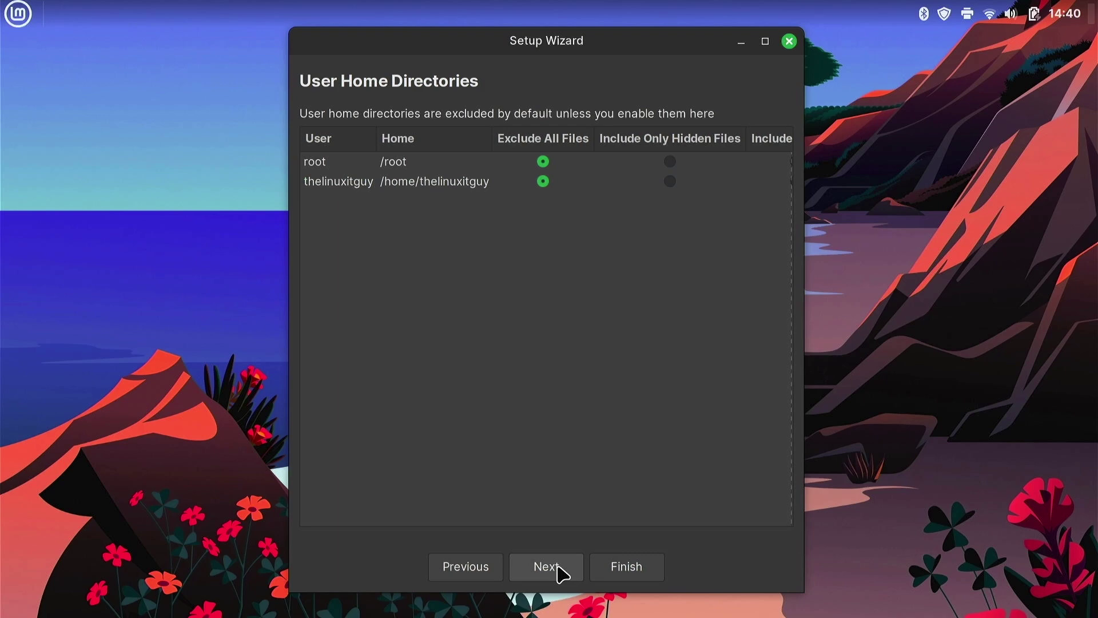
click(546, 568)
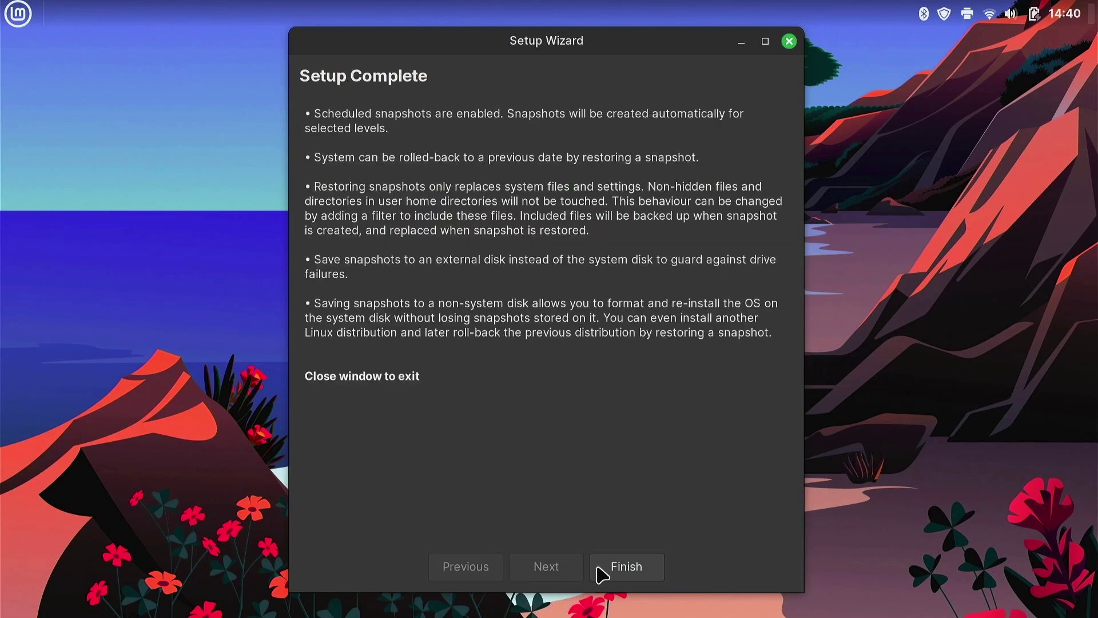
click(621, 569)
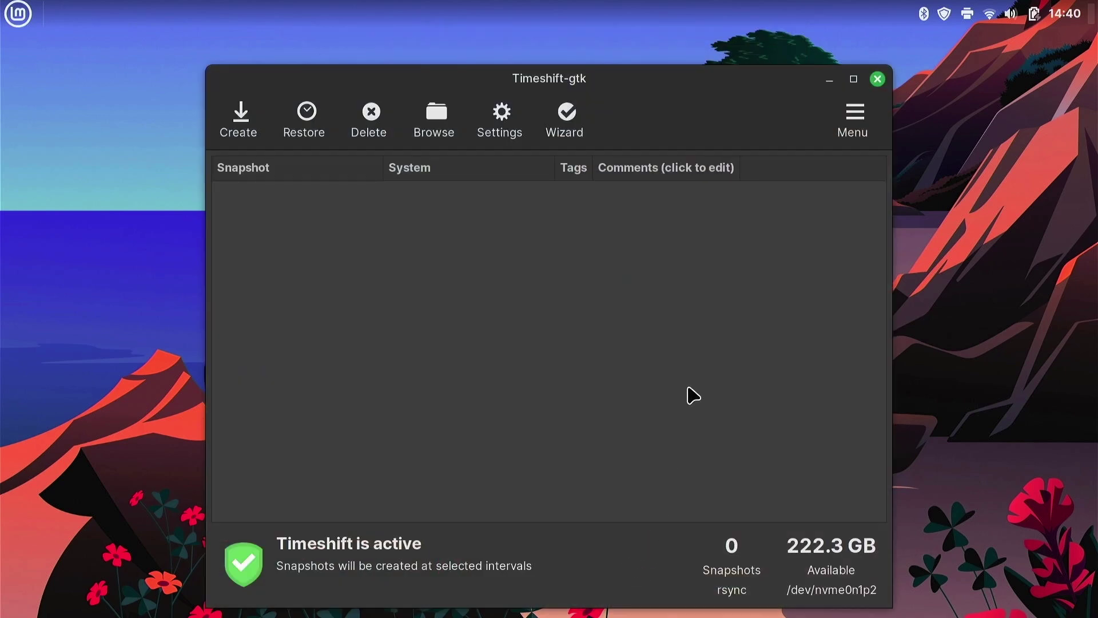
drag(691, 76, 687, 48)
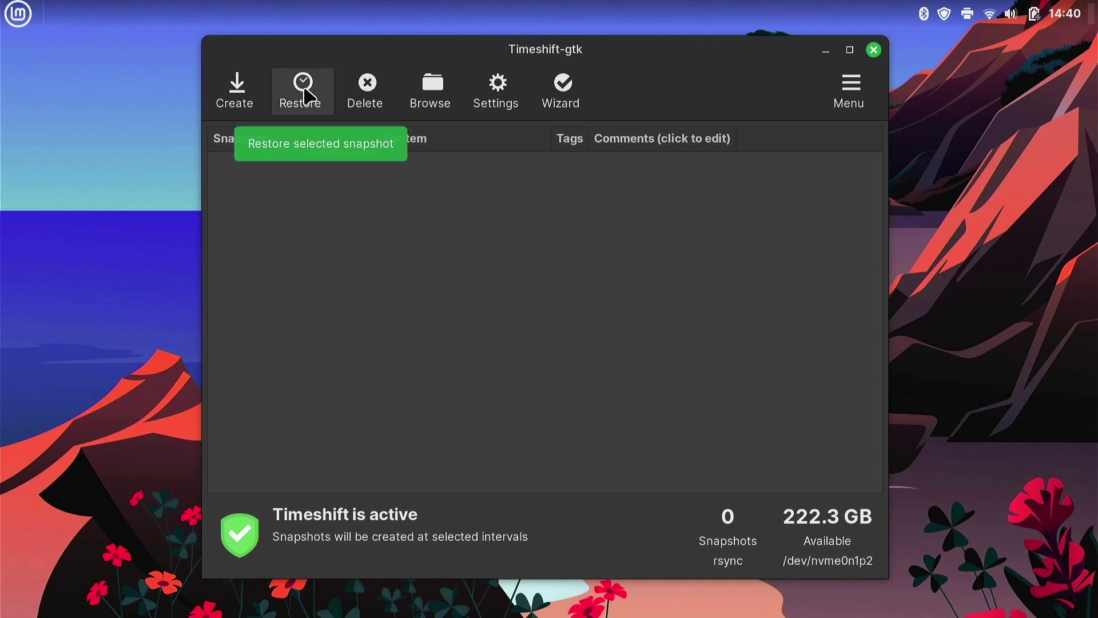
click(236, 86)
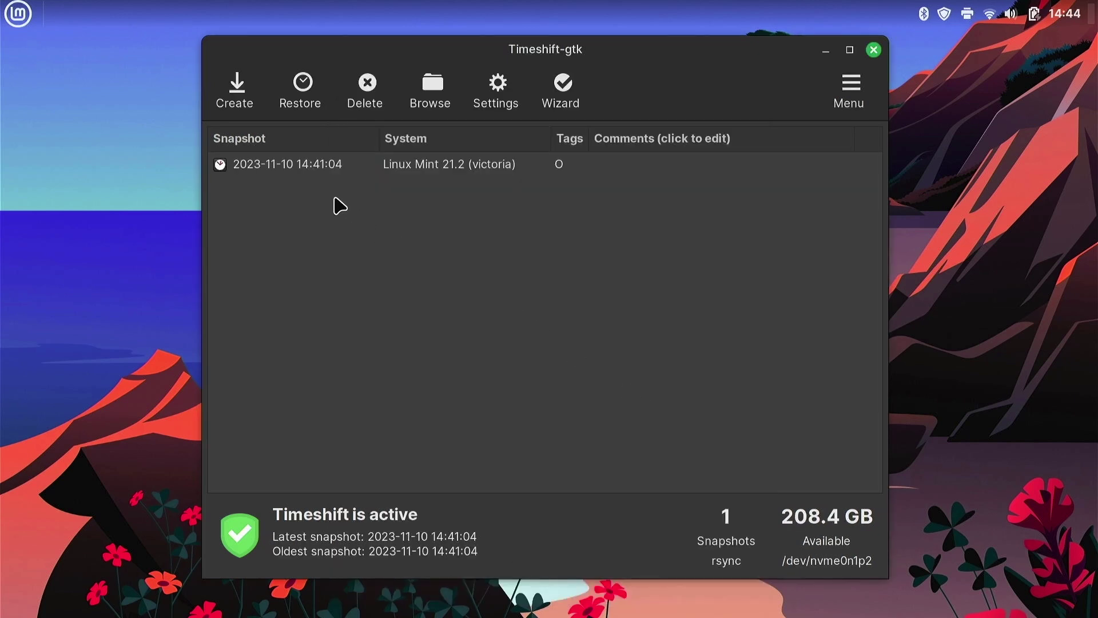
click(276, 174)
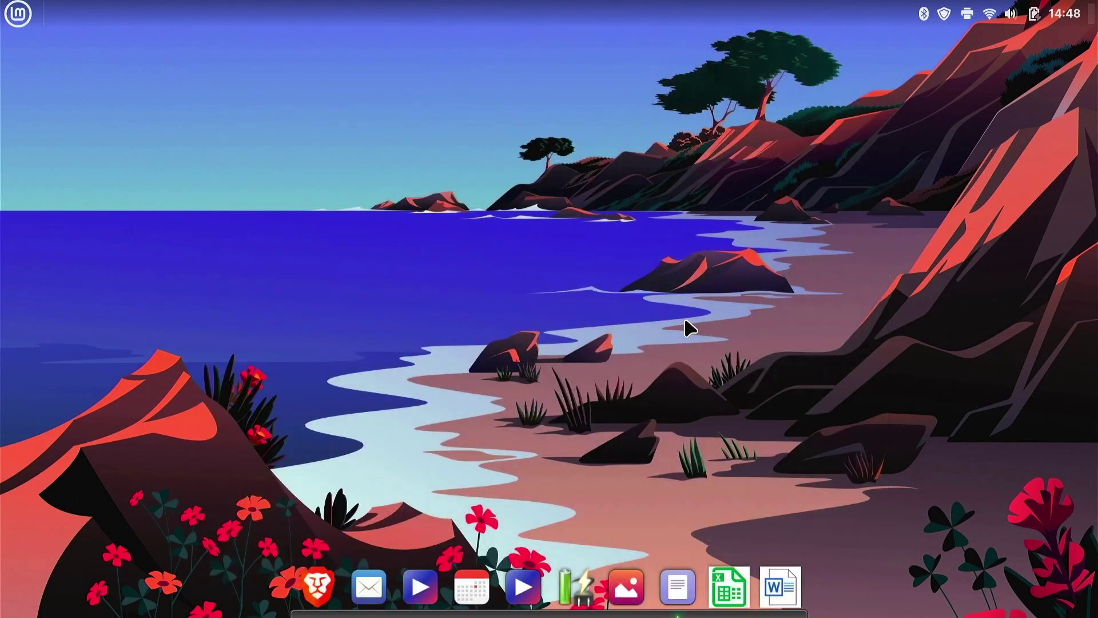
key(ctrl+alt+Delete)
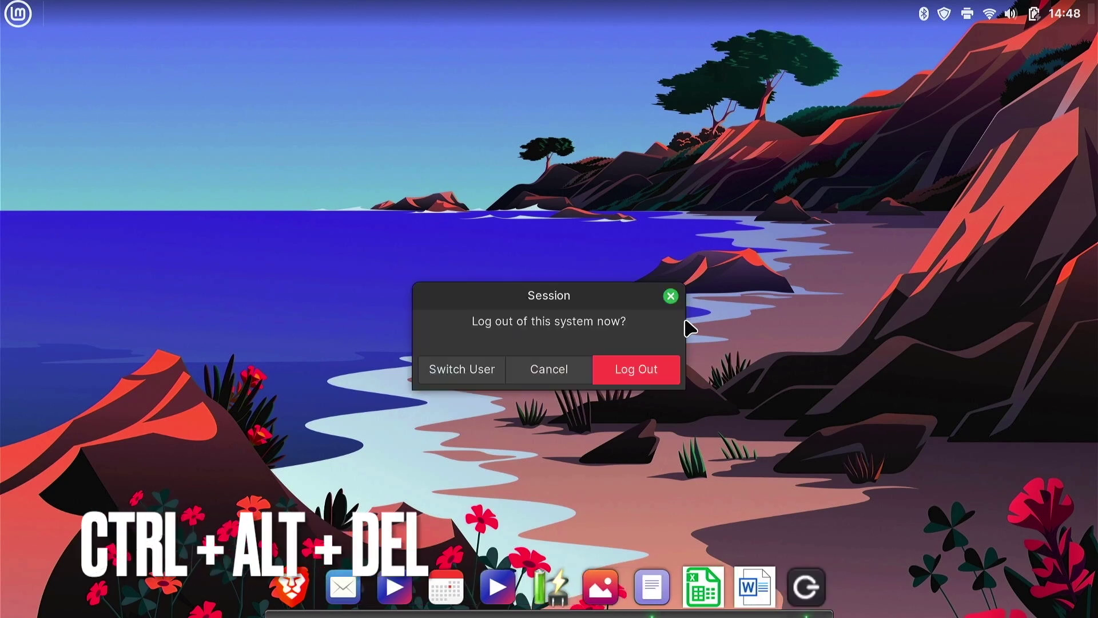
click(566, 371)
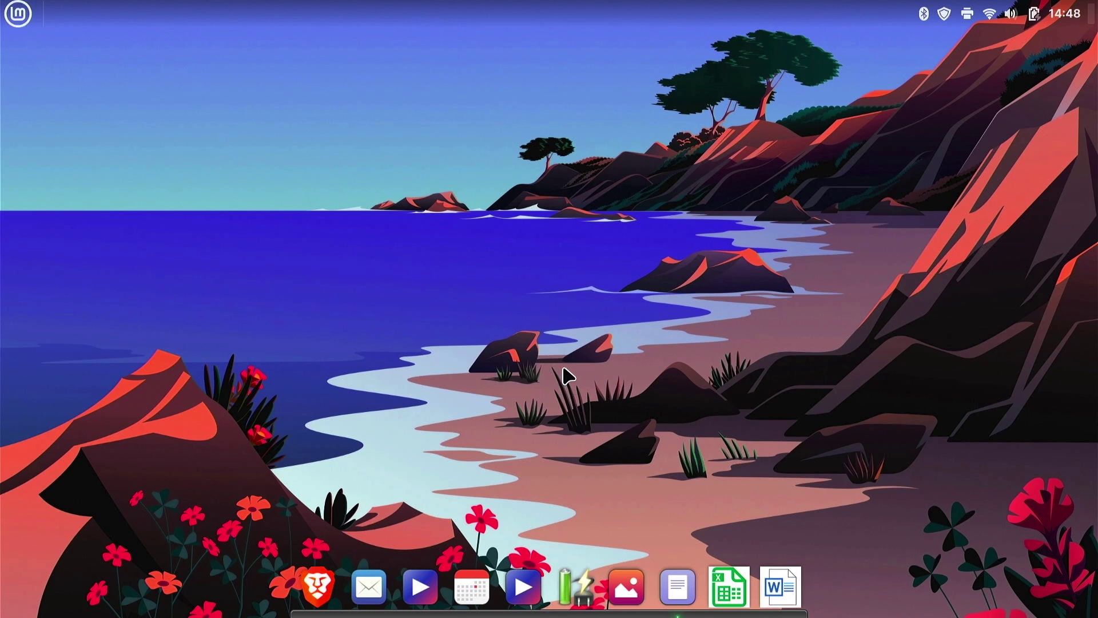
key(ctrl+alt+End)
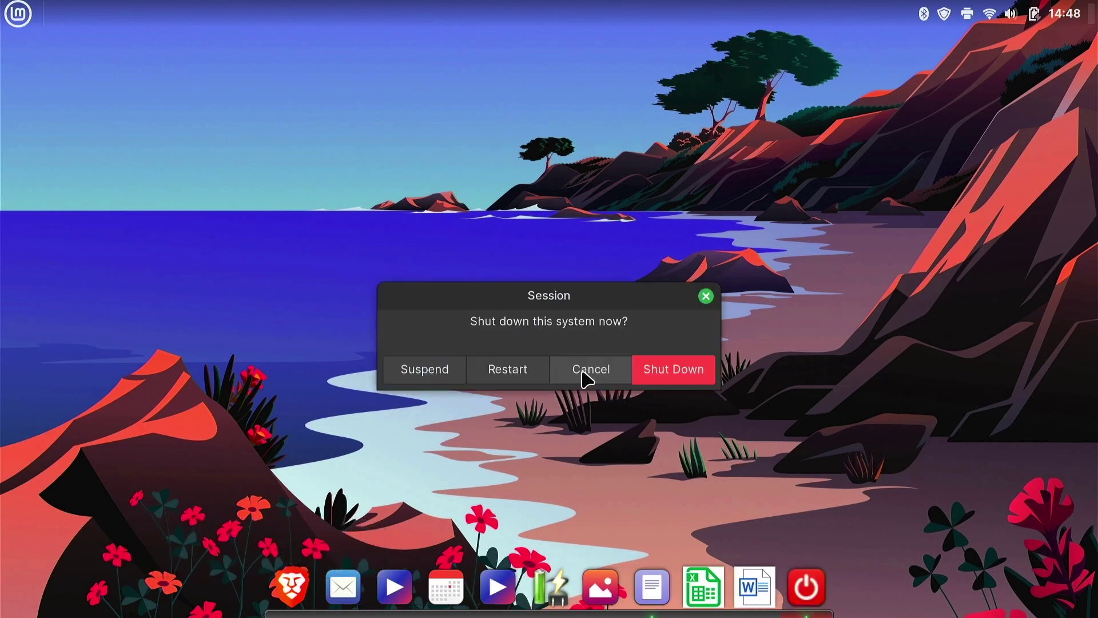
click(582, 370)
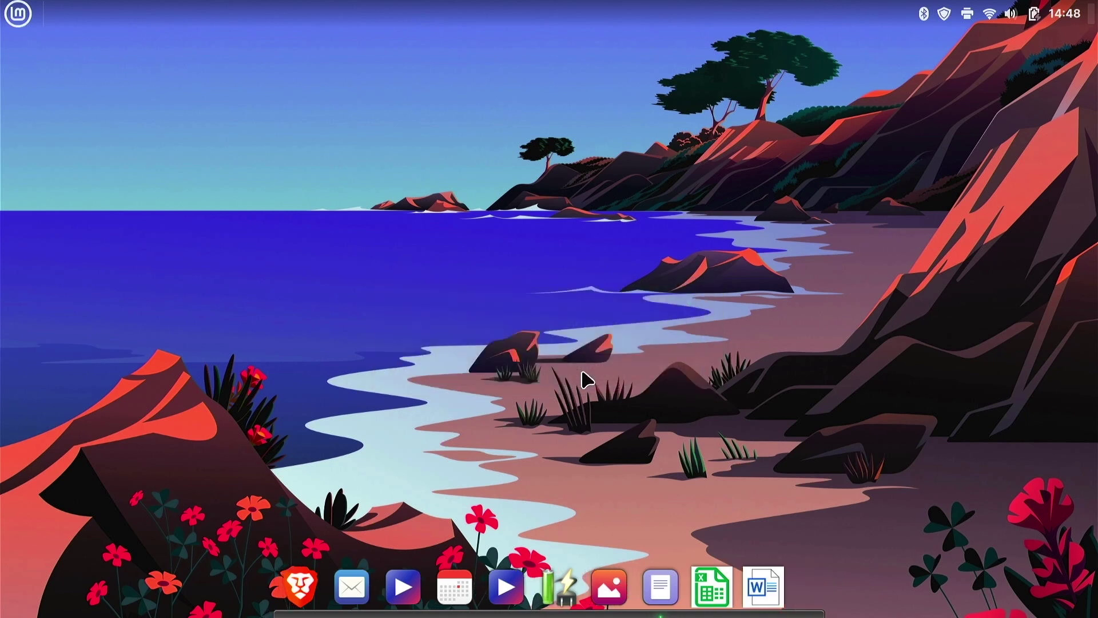
key(ctrl+alt+l)
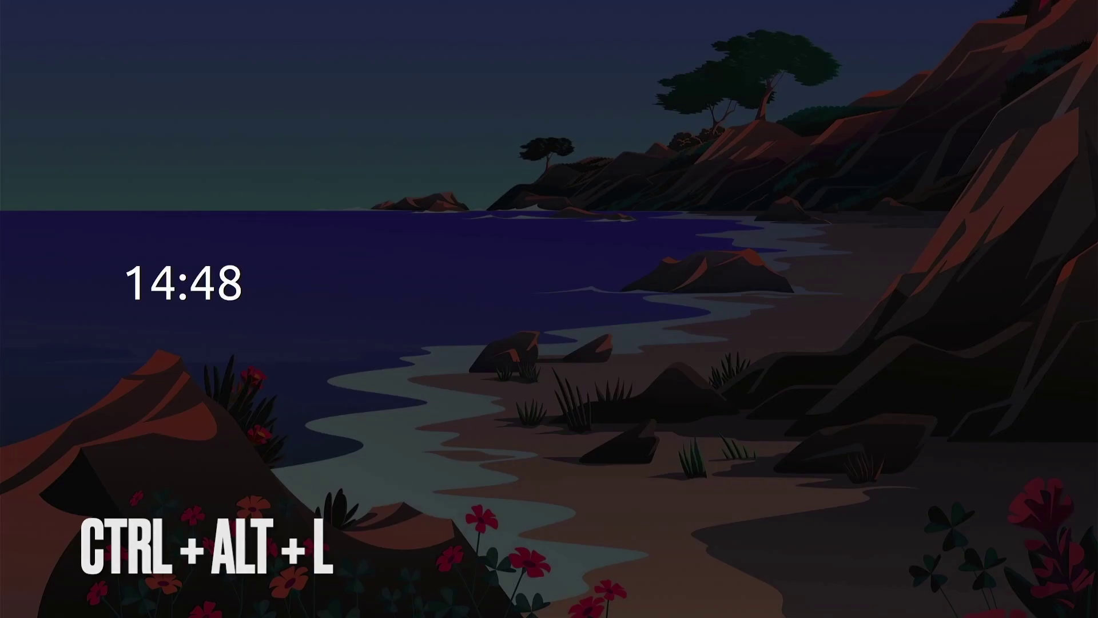
text(•••)
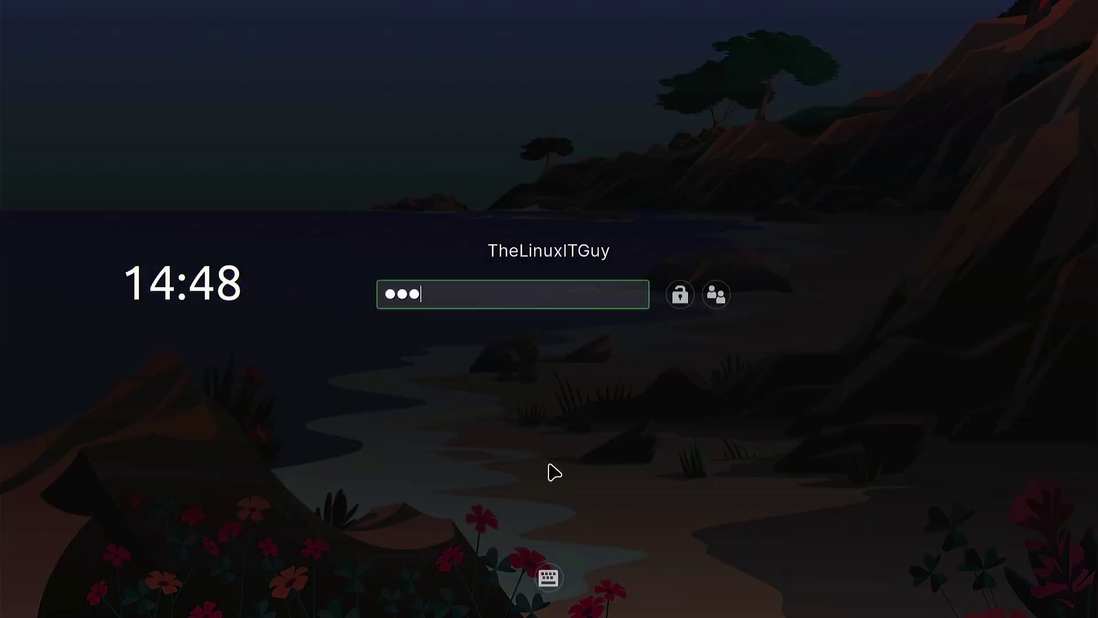
key(Return)
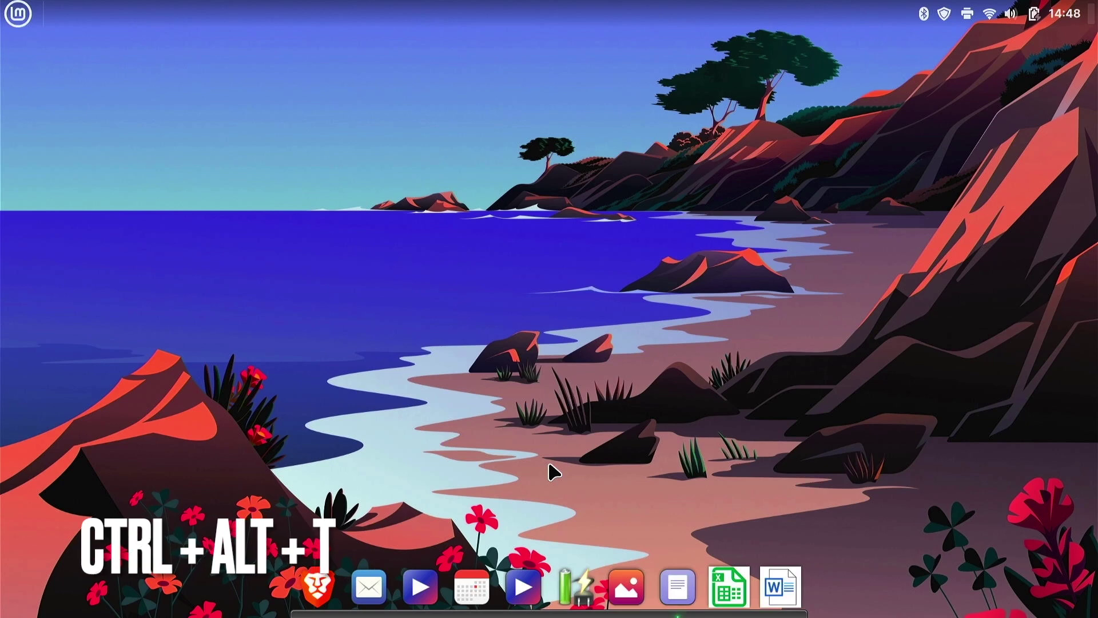
key(ctrl+alt+t)
text(neofe)
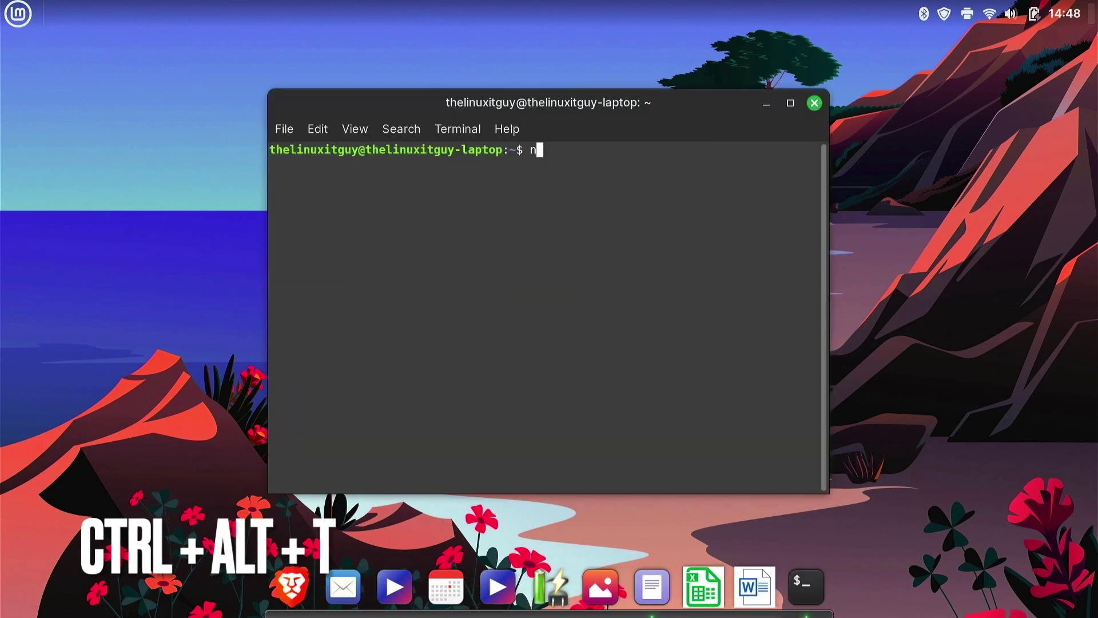
text(tch)
key(Return)
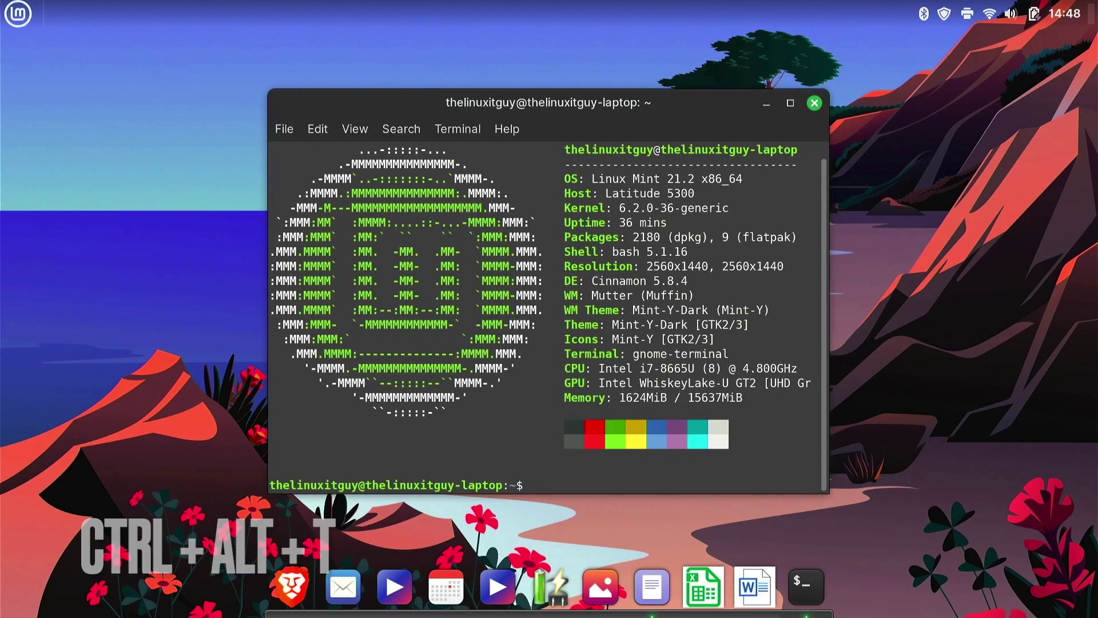